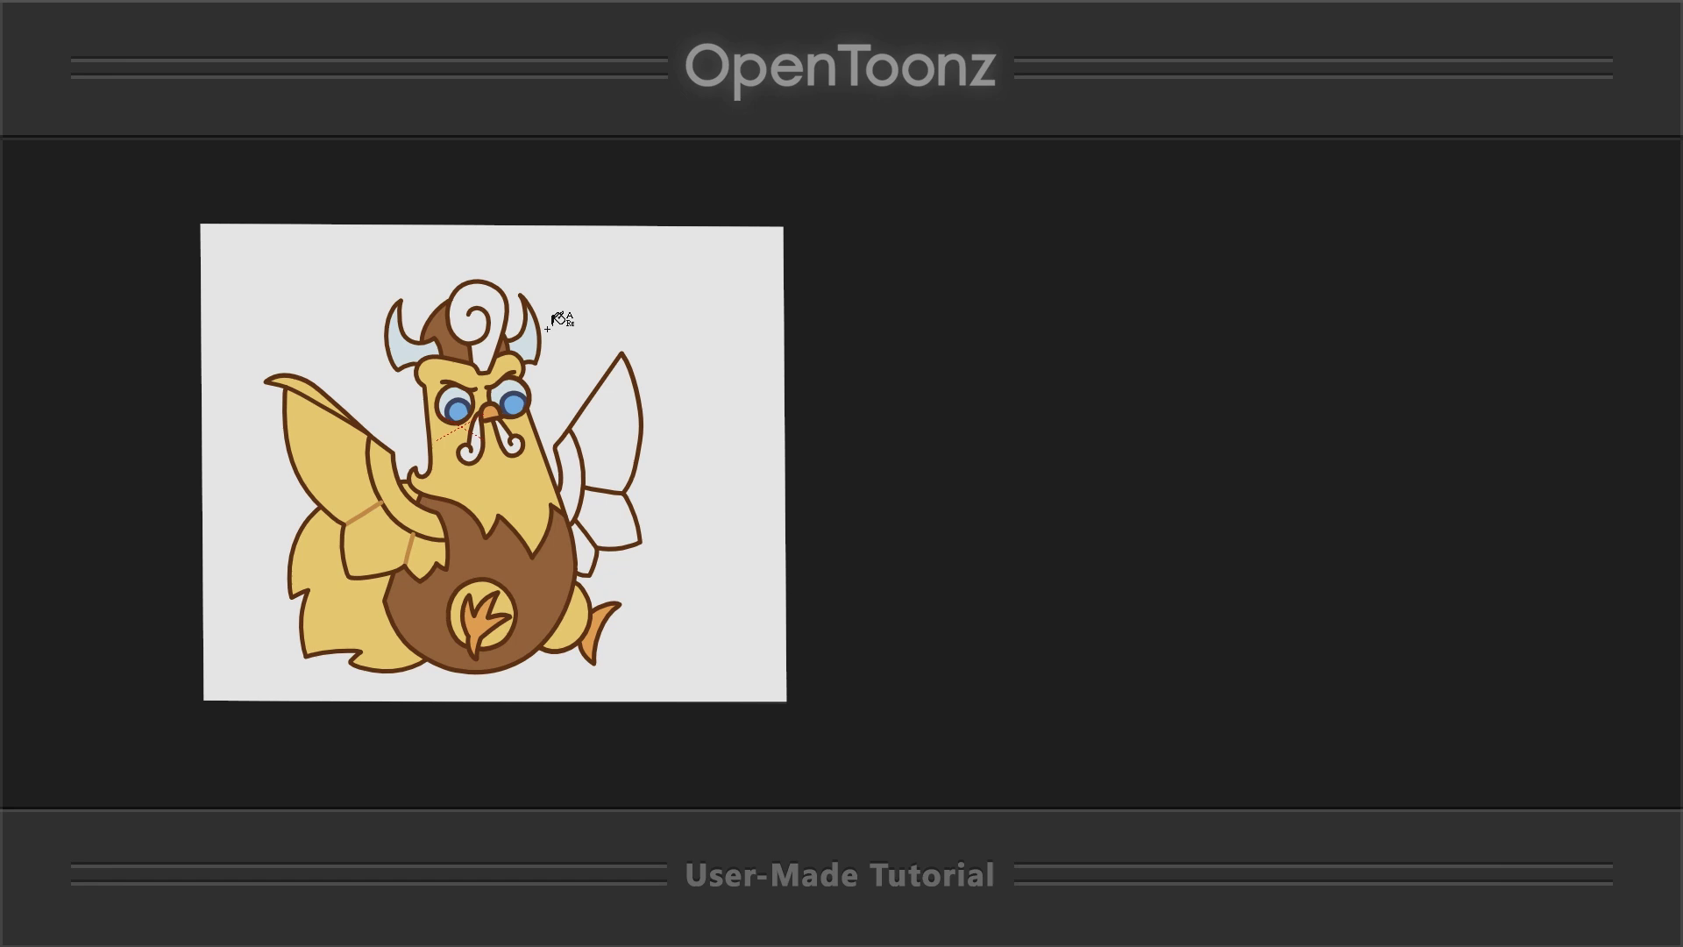
# - Sweep across the bird's right wing on frame 16, then switch to panning the canvas
pyautogui.moveTo(547, 326); pyautogui.dragTo(671, 594)
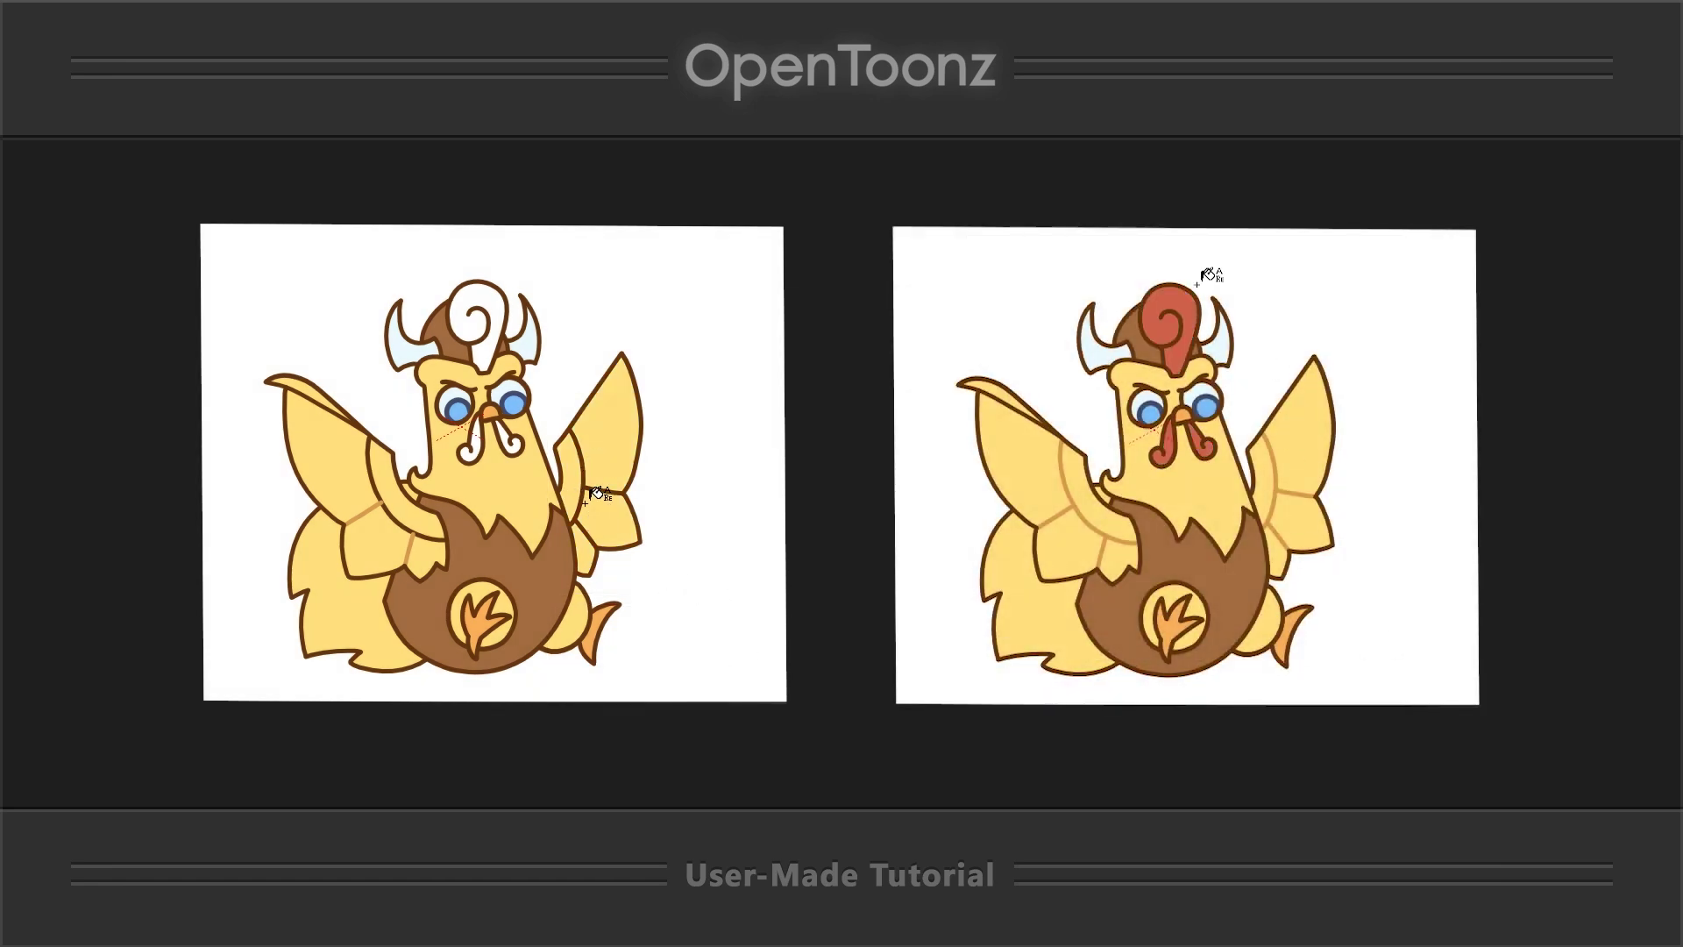
pyautogui.press('space')
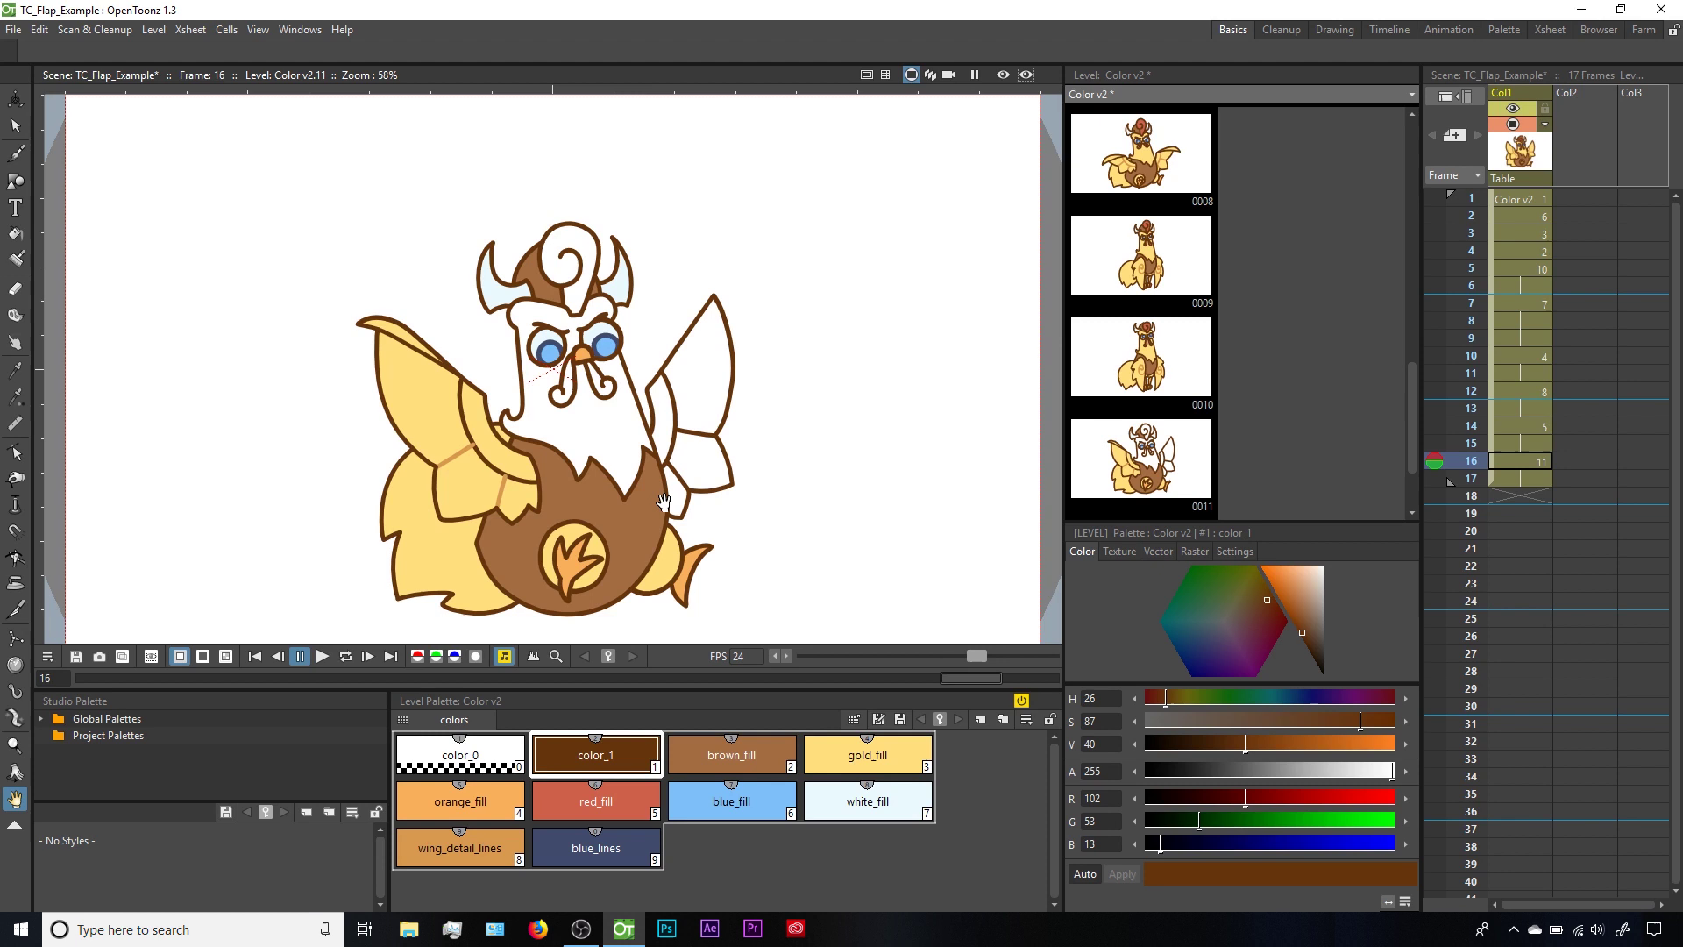
# - Fill drawing 11's white head and chest with the gold_fill style
pyautogui.press('f')
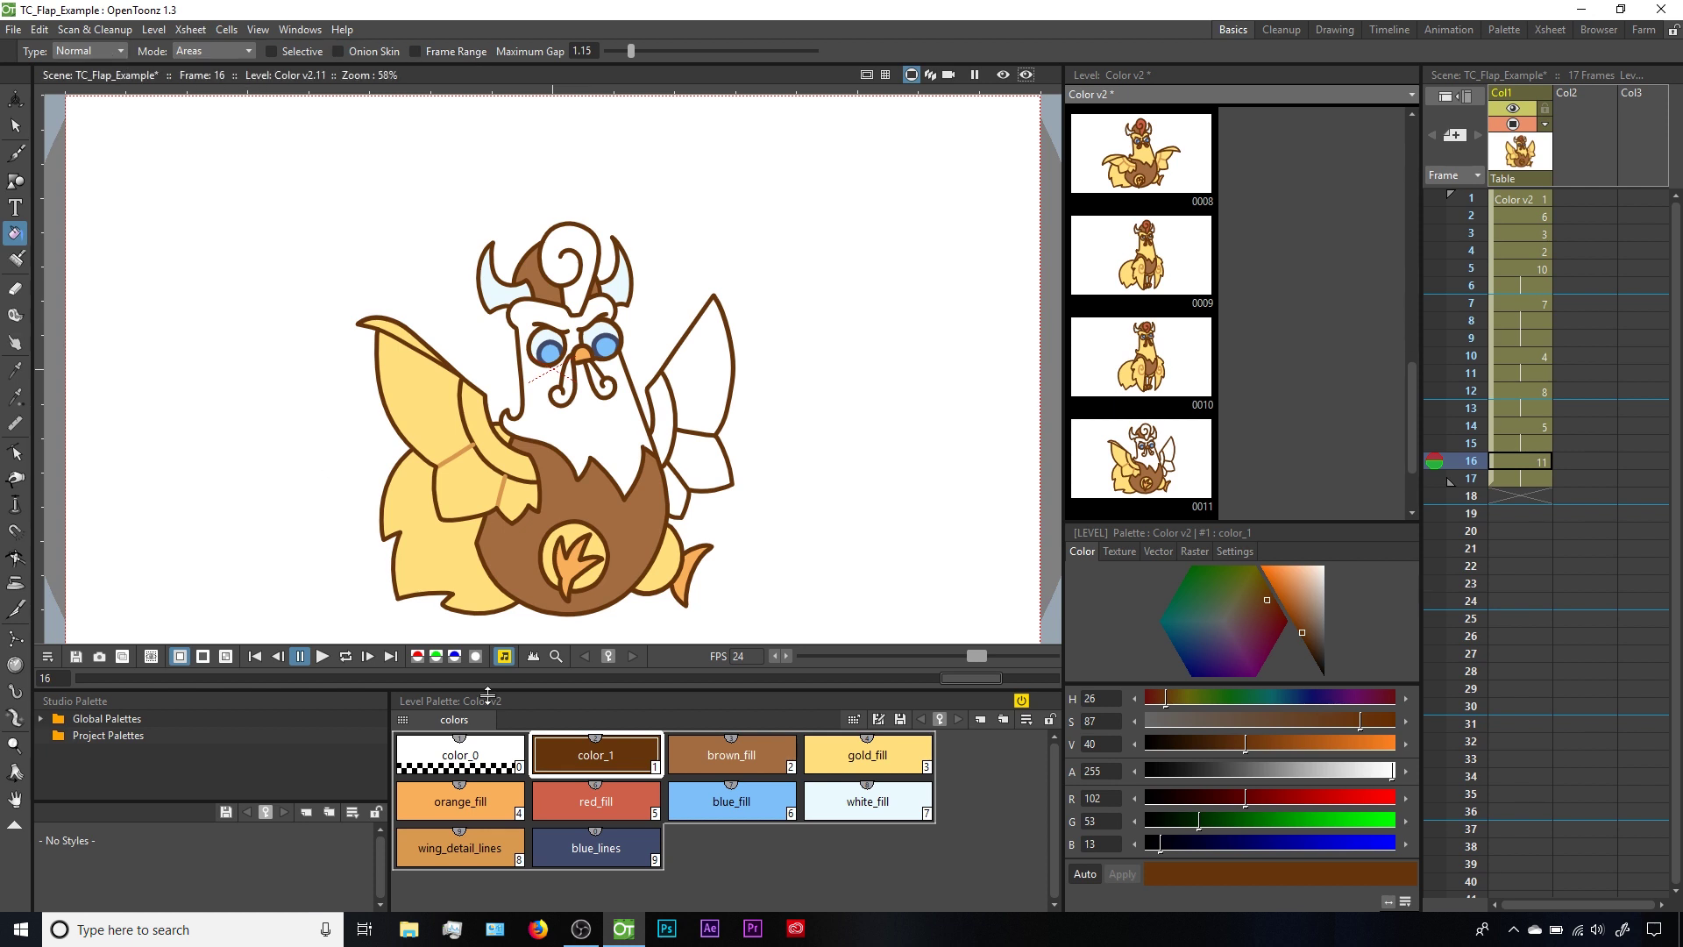
pyautogui.click(818, 759)
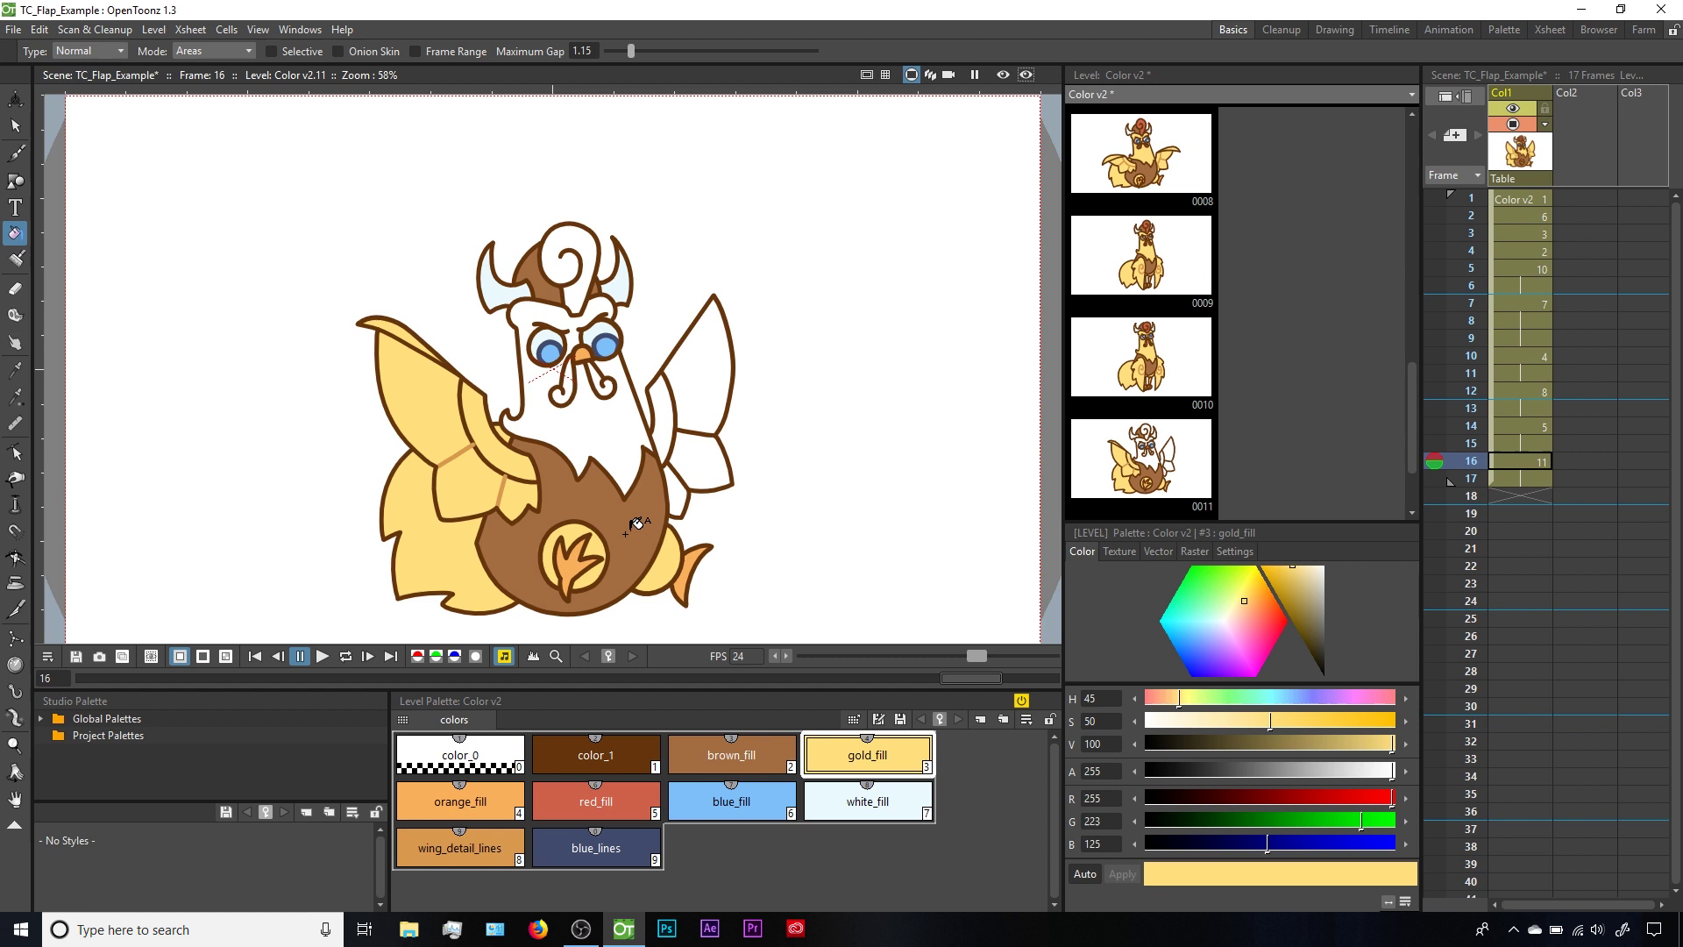
pyautogui.click(588, 412)
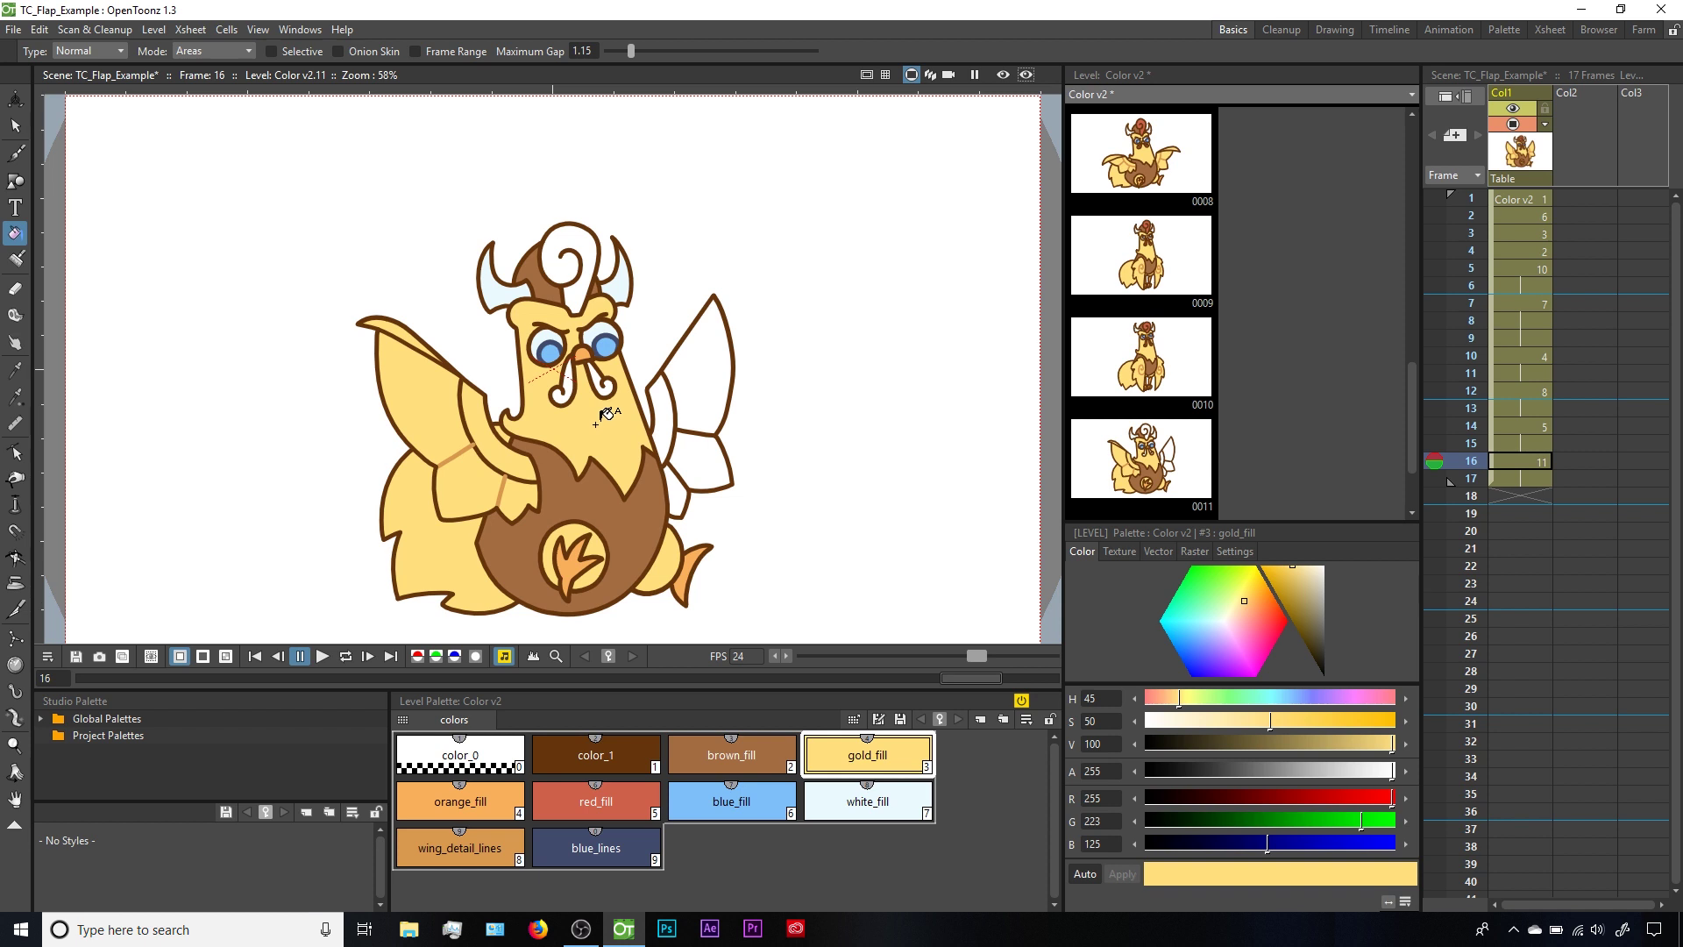
pyautogui.click(110, 49)
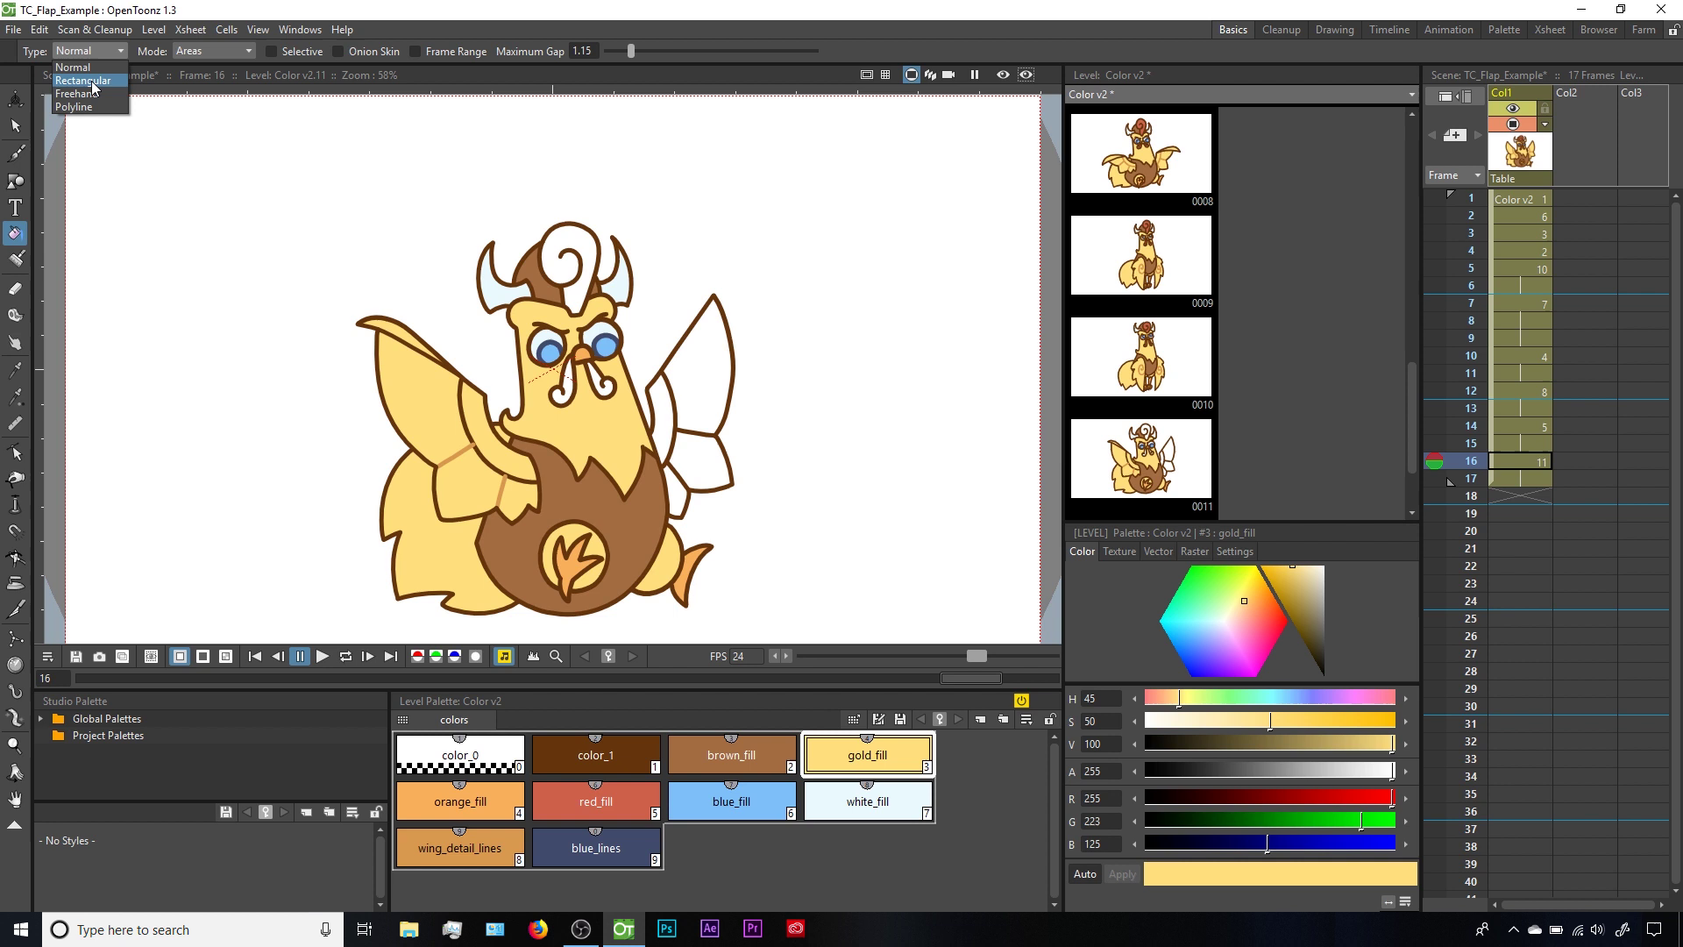
# - Set Fill Type to Rectangular and fill the right wing gold with rectangle sweeps
pyautogui.click(93, 82)
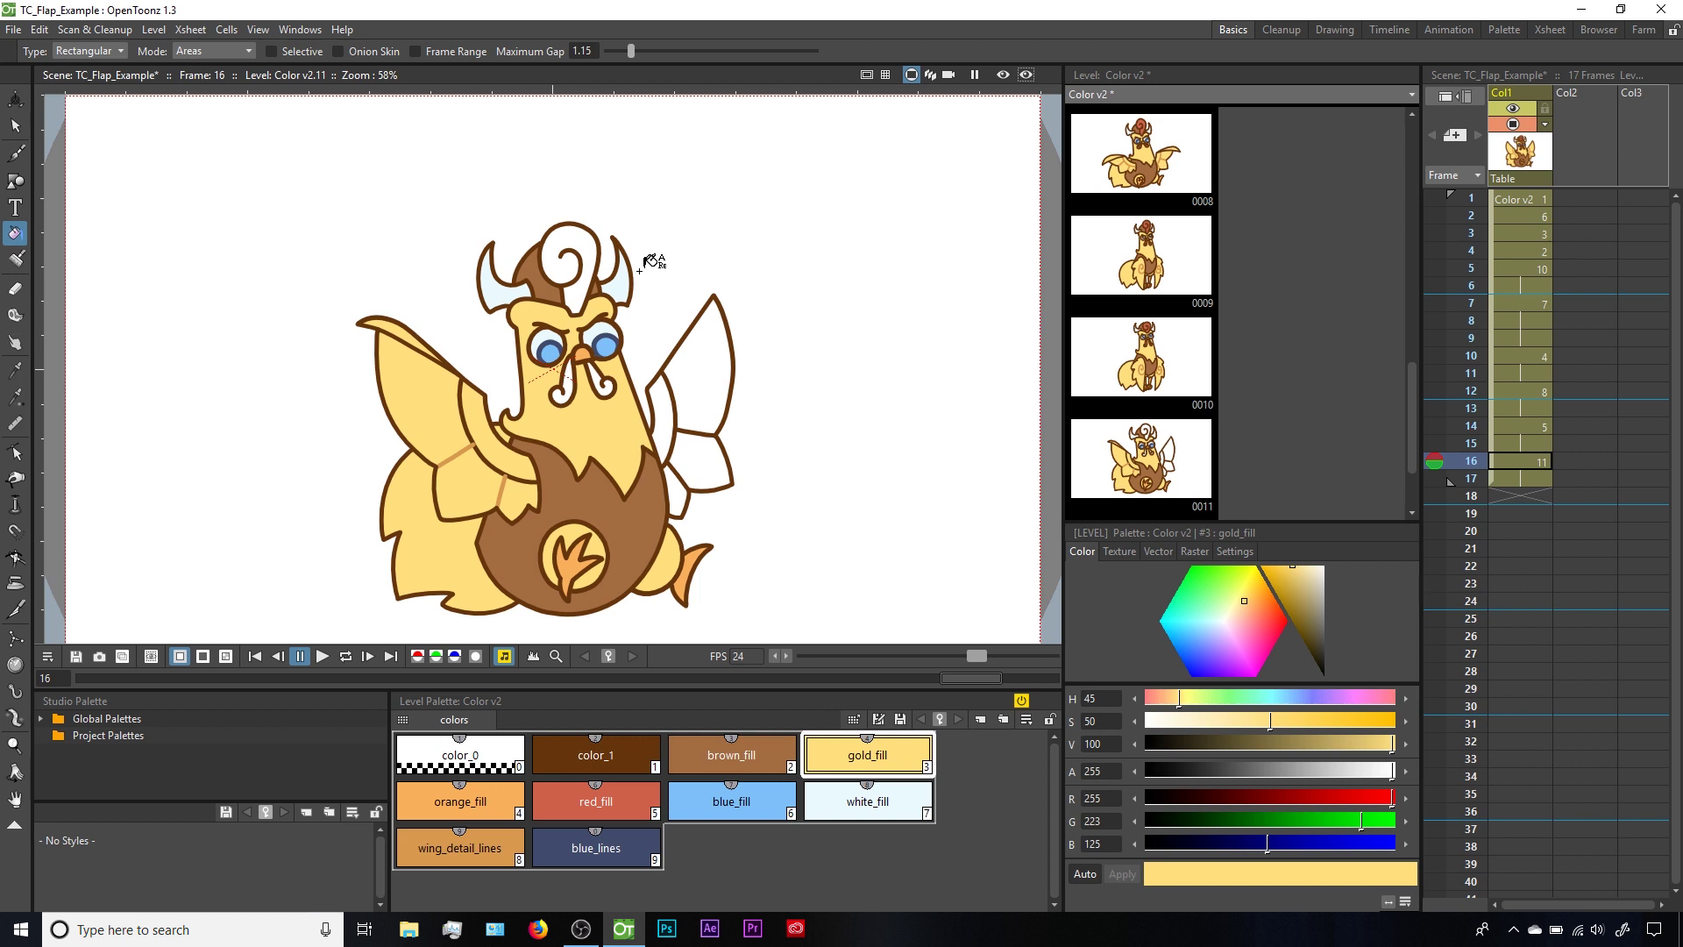
pyautogui.moveTo(639, 270); pyautogui.dragTo(761, 535)
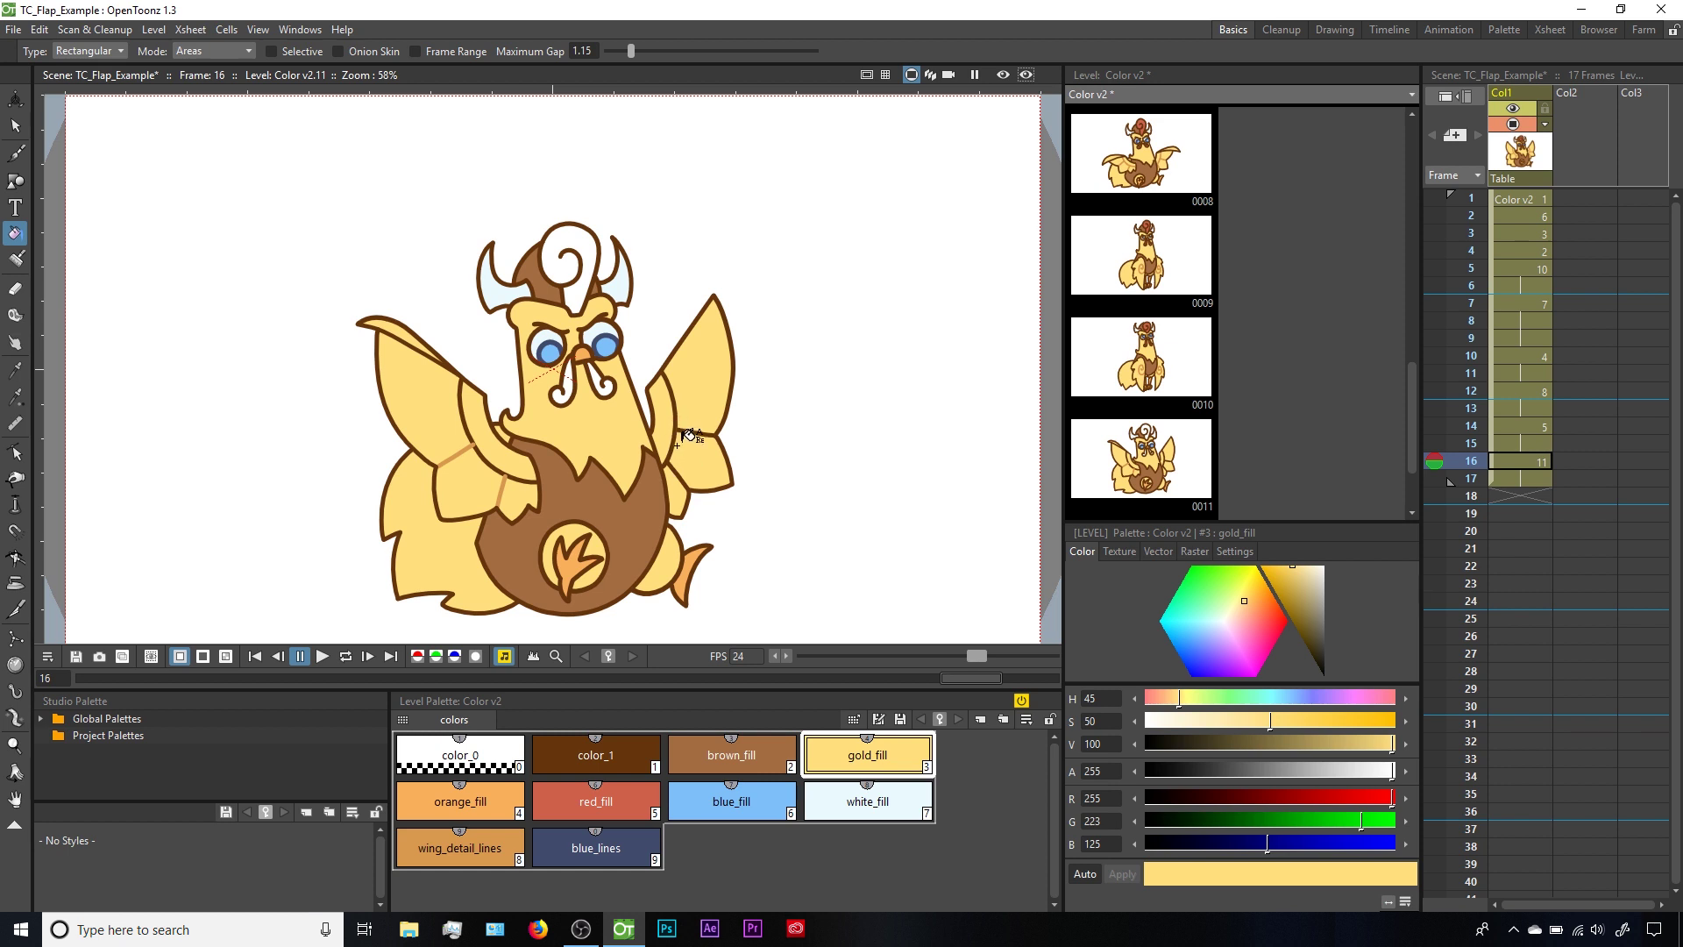
pyautogui.hotkey('ctrl', 'z')
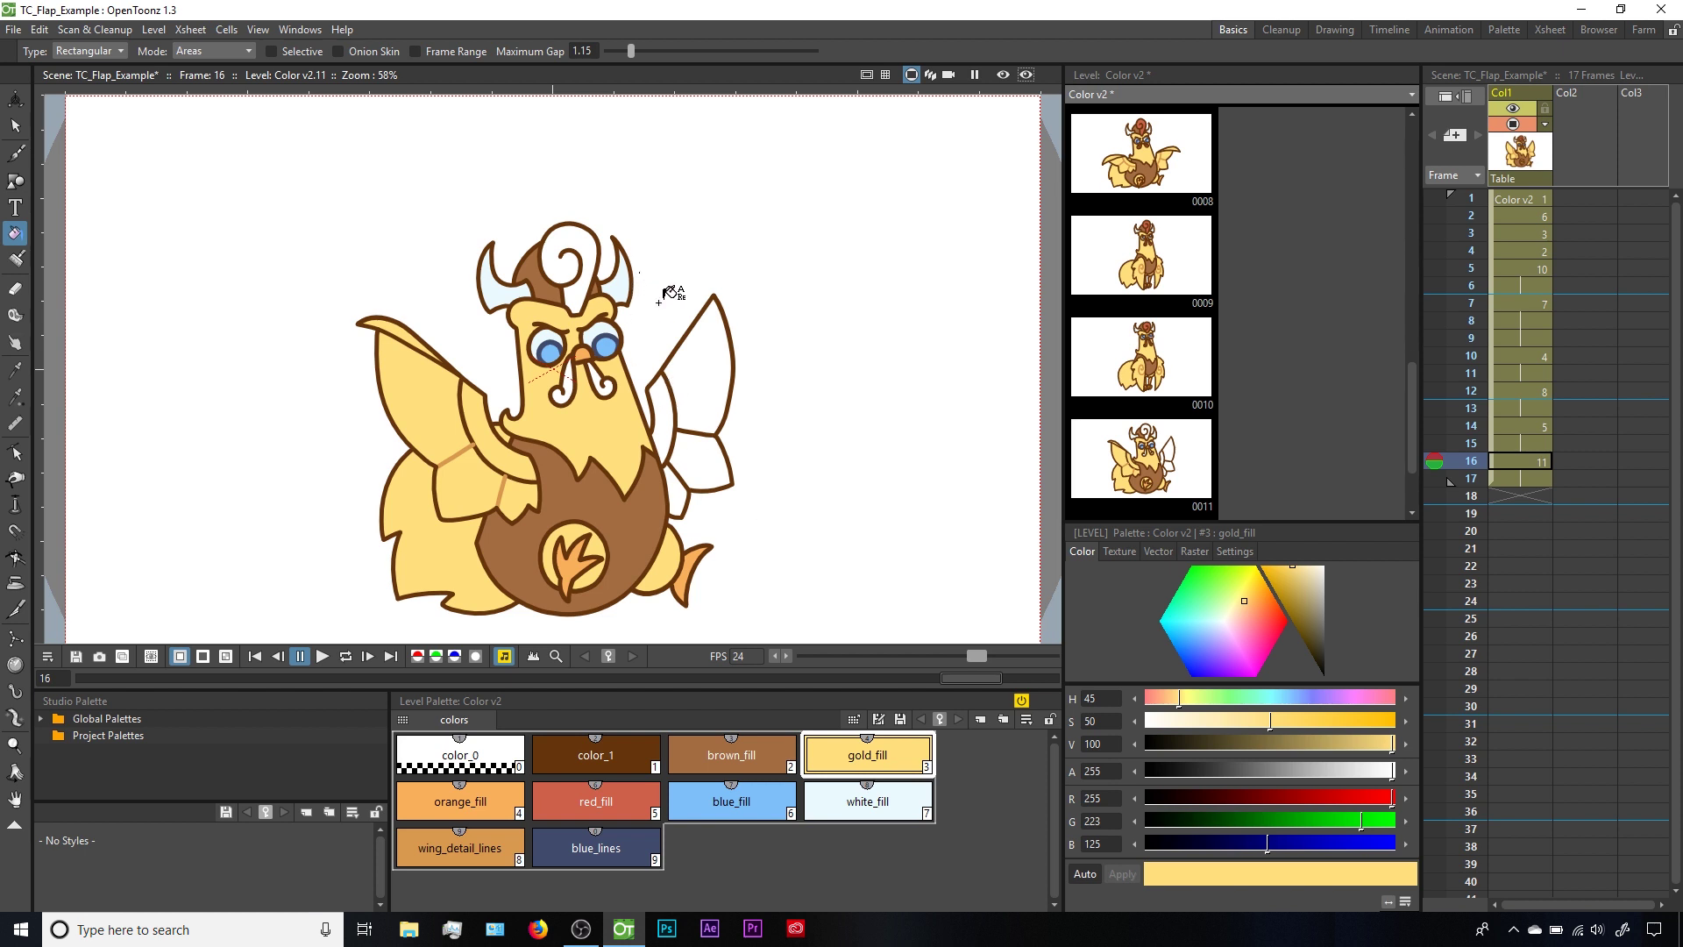
pyautogui.moveTo(639, 273); pyautogui.dragTo(759, 546)
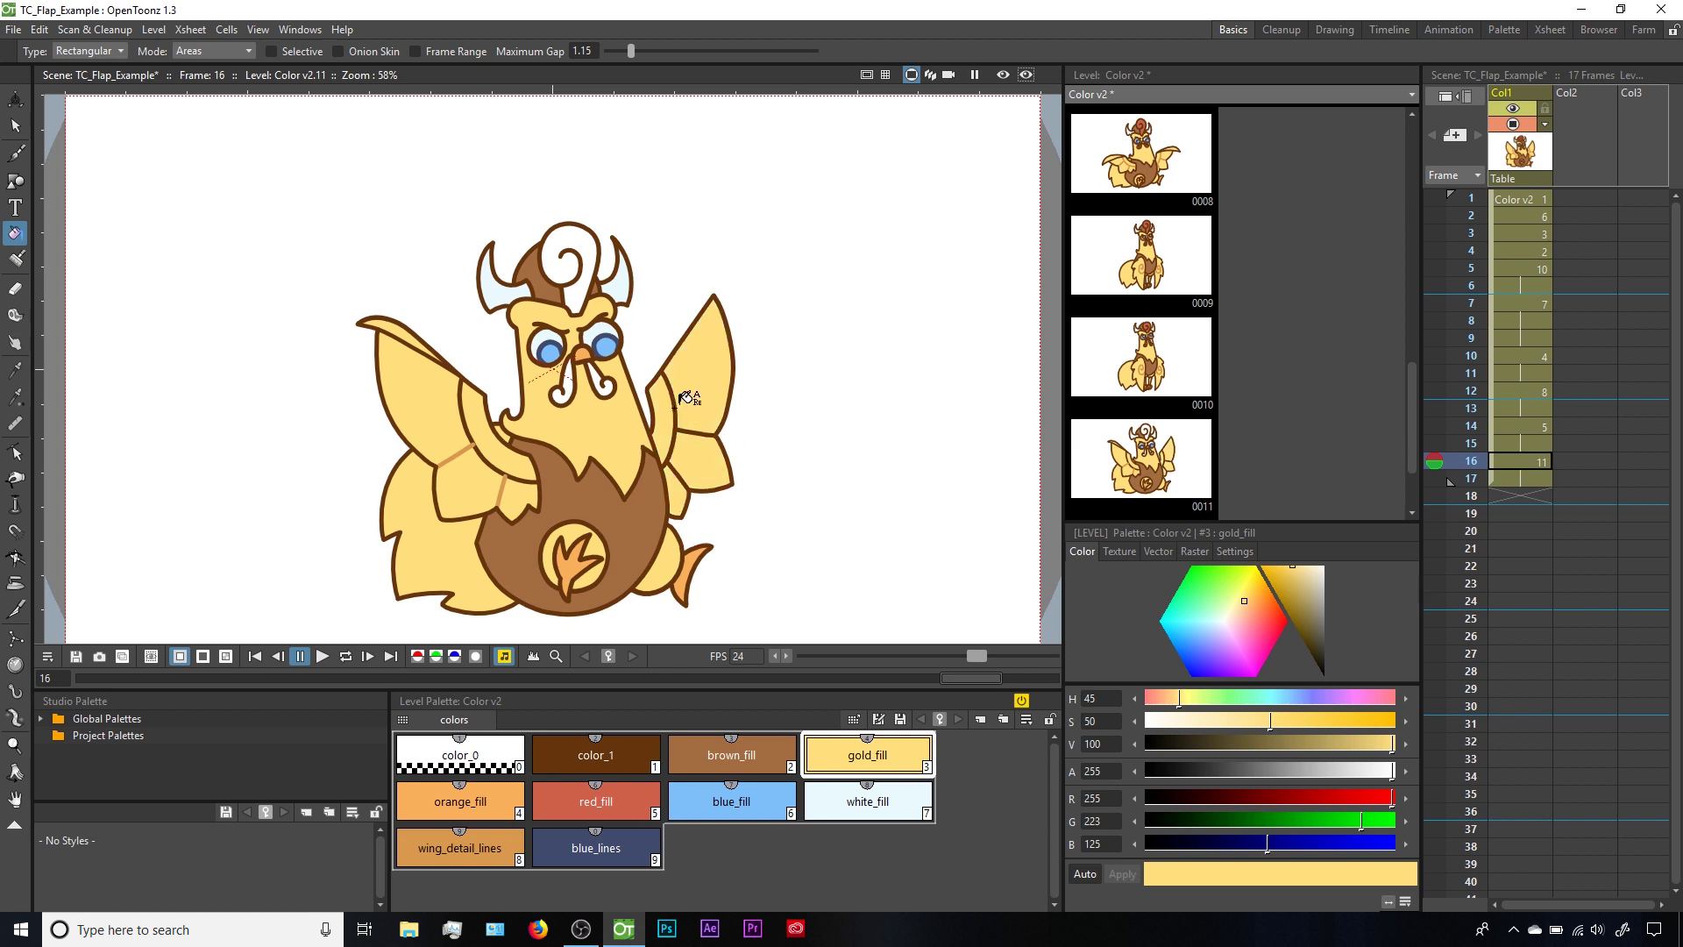
pyautogui.hotkey('ctrl', 'z')
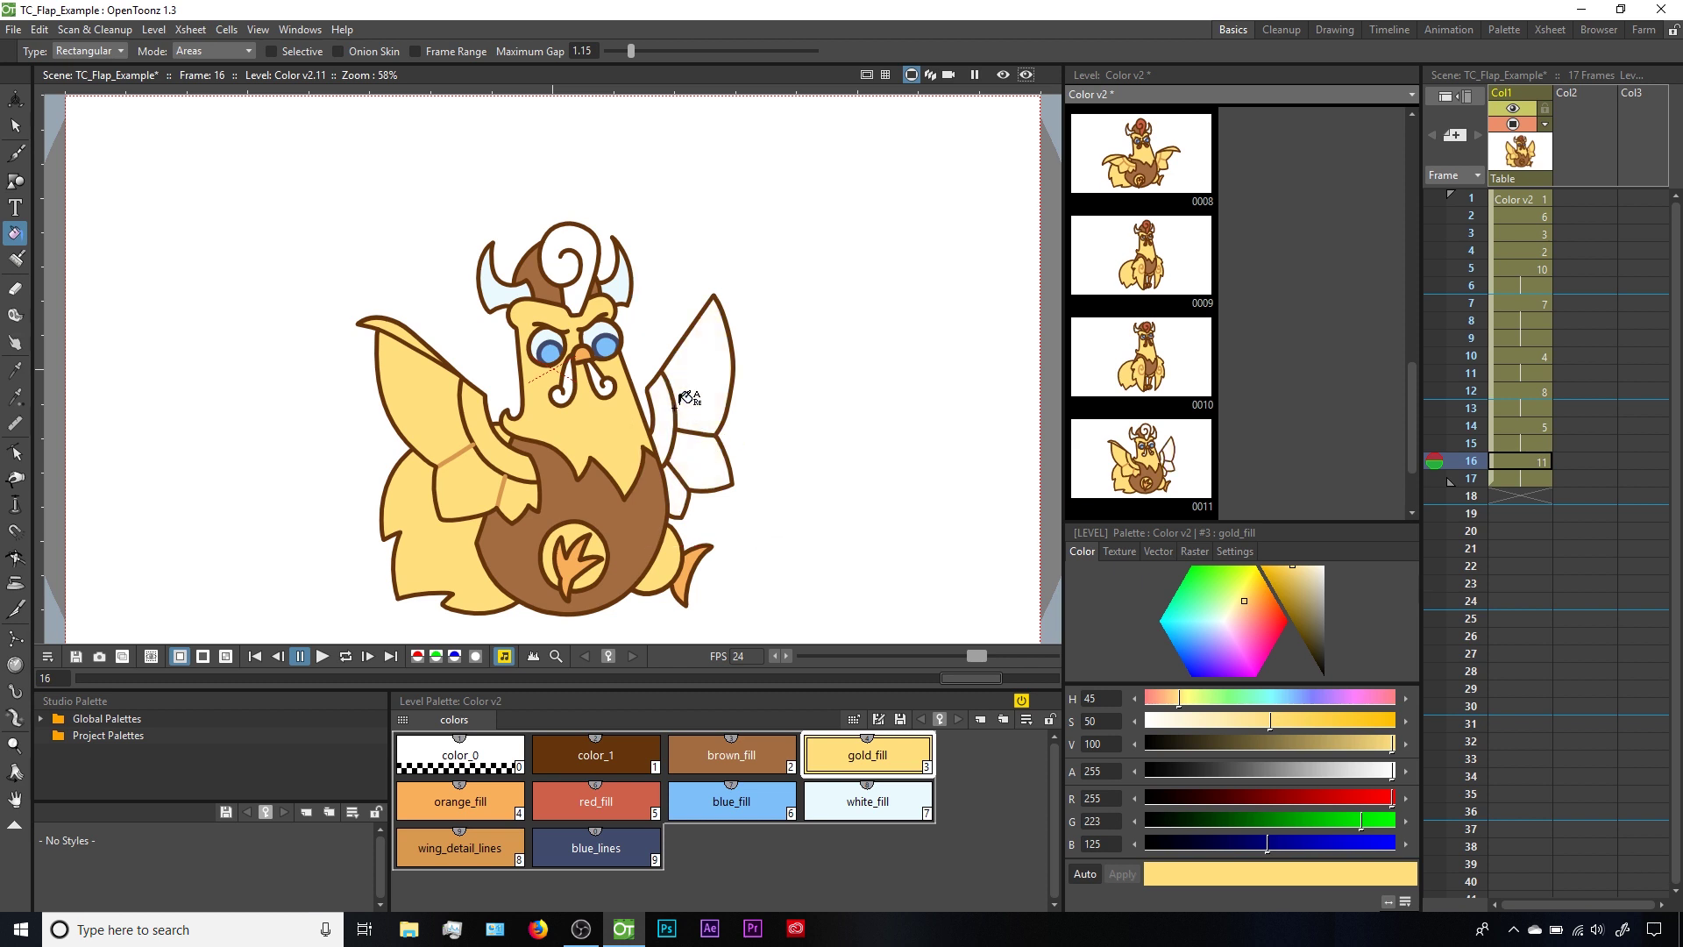
pyautogui.moveTo(659, 392); pyautogui.dragTo(701, 456)
pyautogui.moveTo(637, 285); pyautogui.dragTo(780, 541)
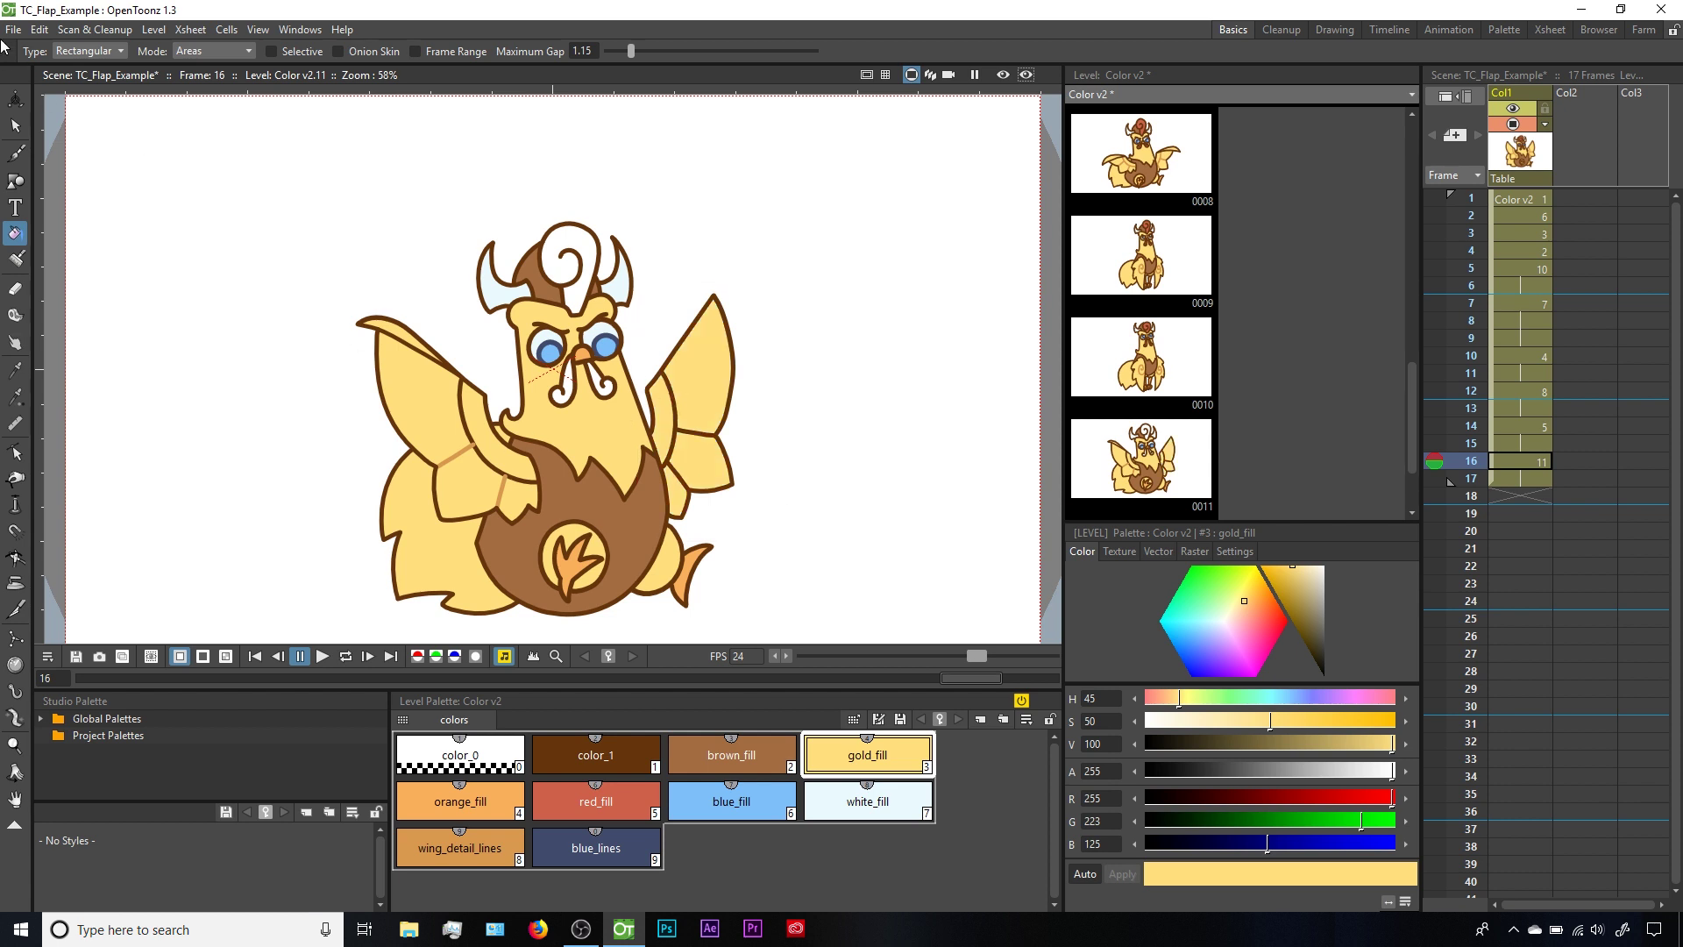
pyautogui.click(74, 51)
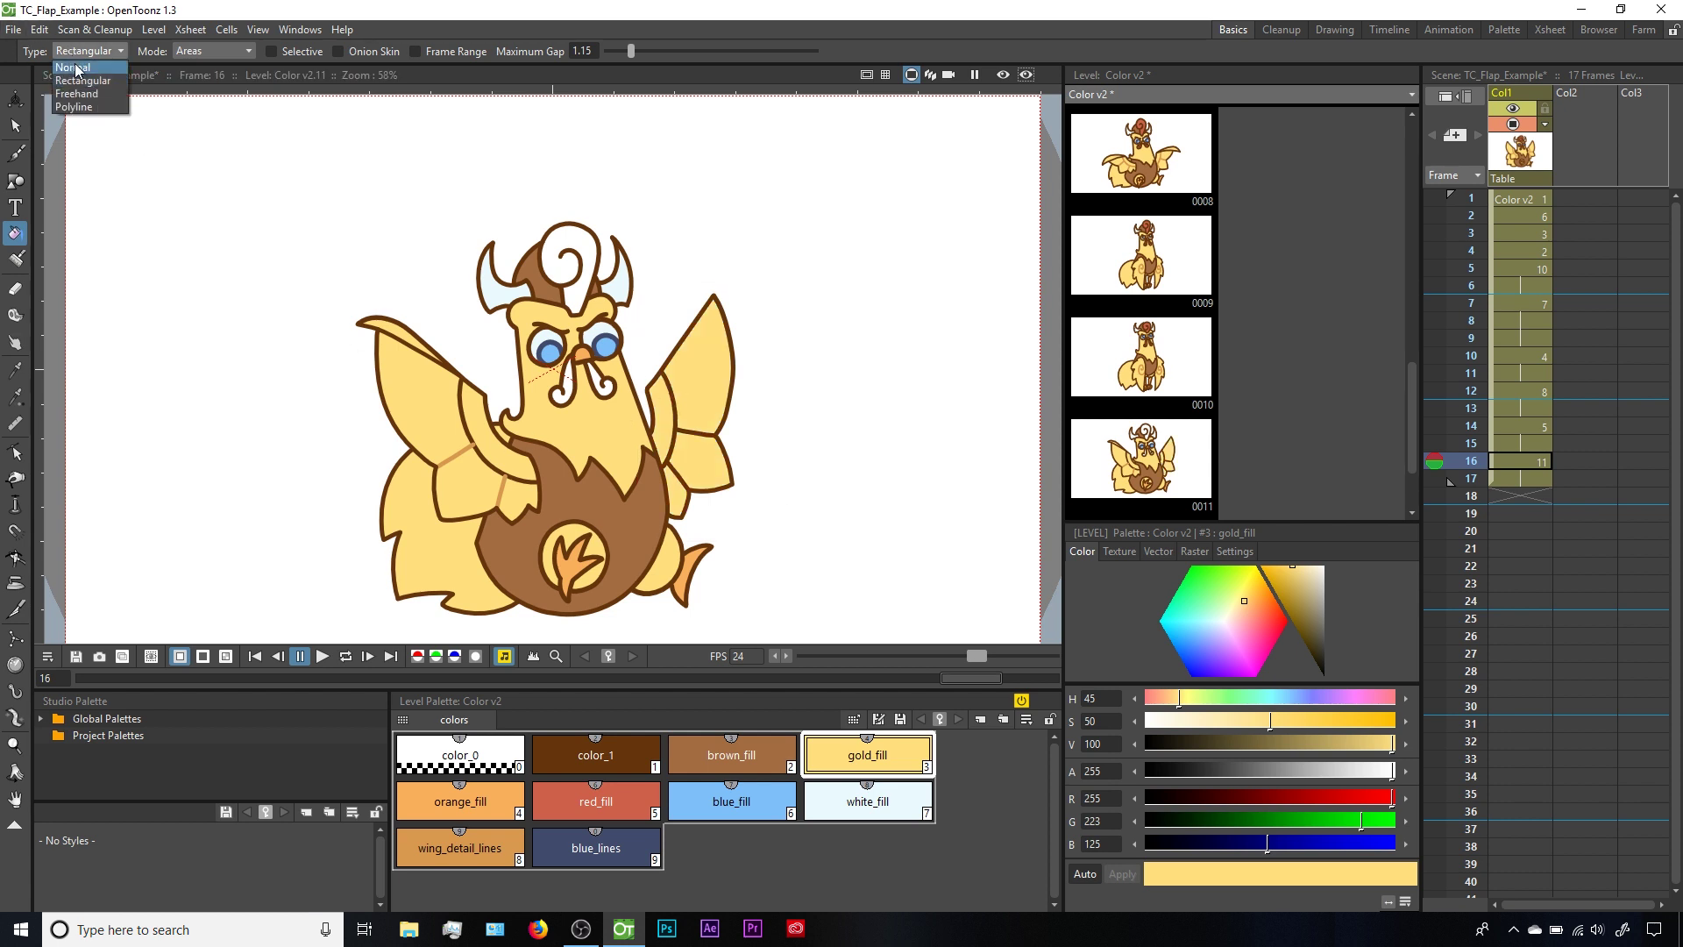
# - Switch to Normal type and Lines mode, then recolour the left wing lines with wing_detail_lines
pyautogui.click(77, 68)
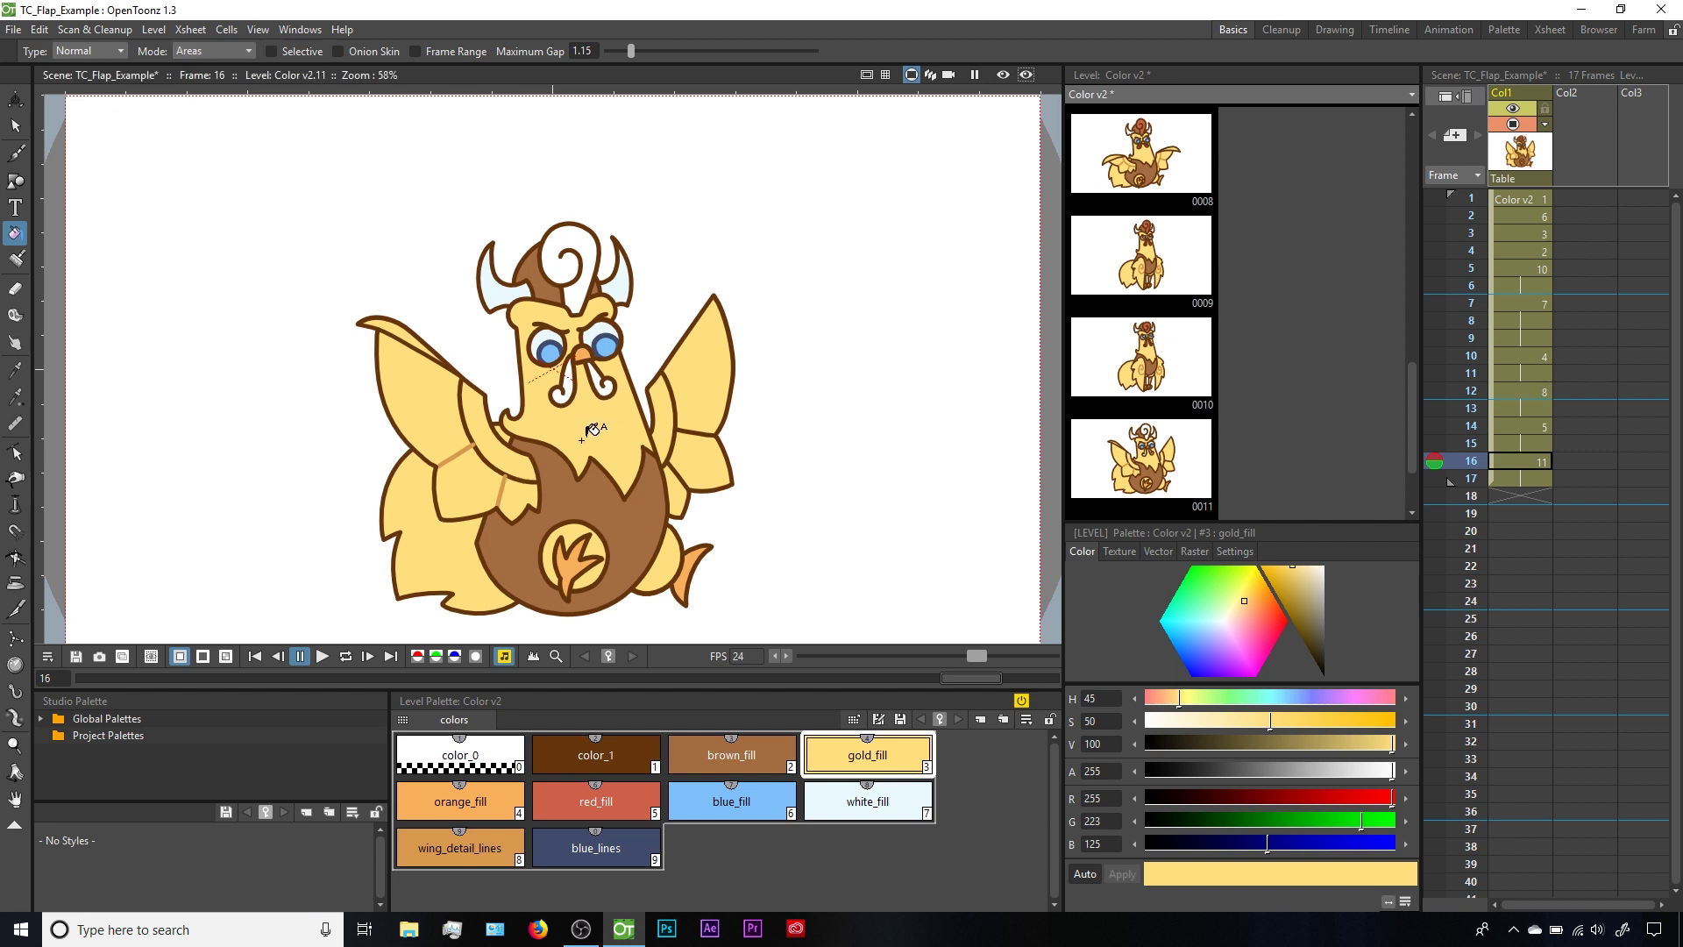
pyautogui.click(239, 50)
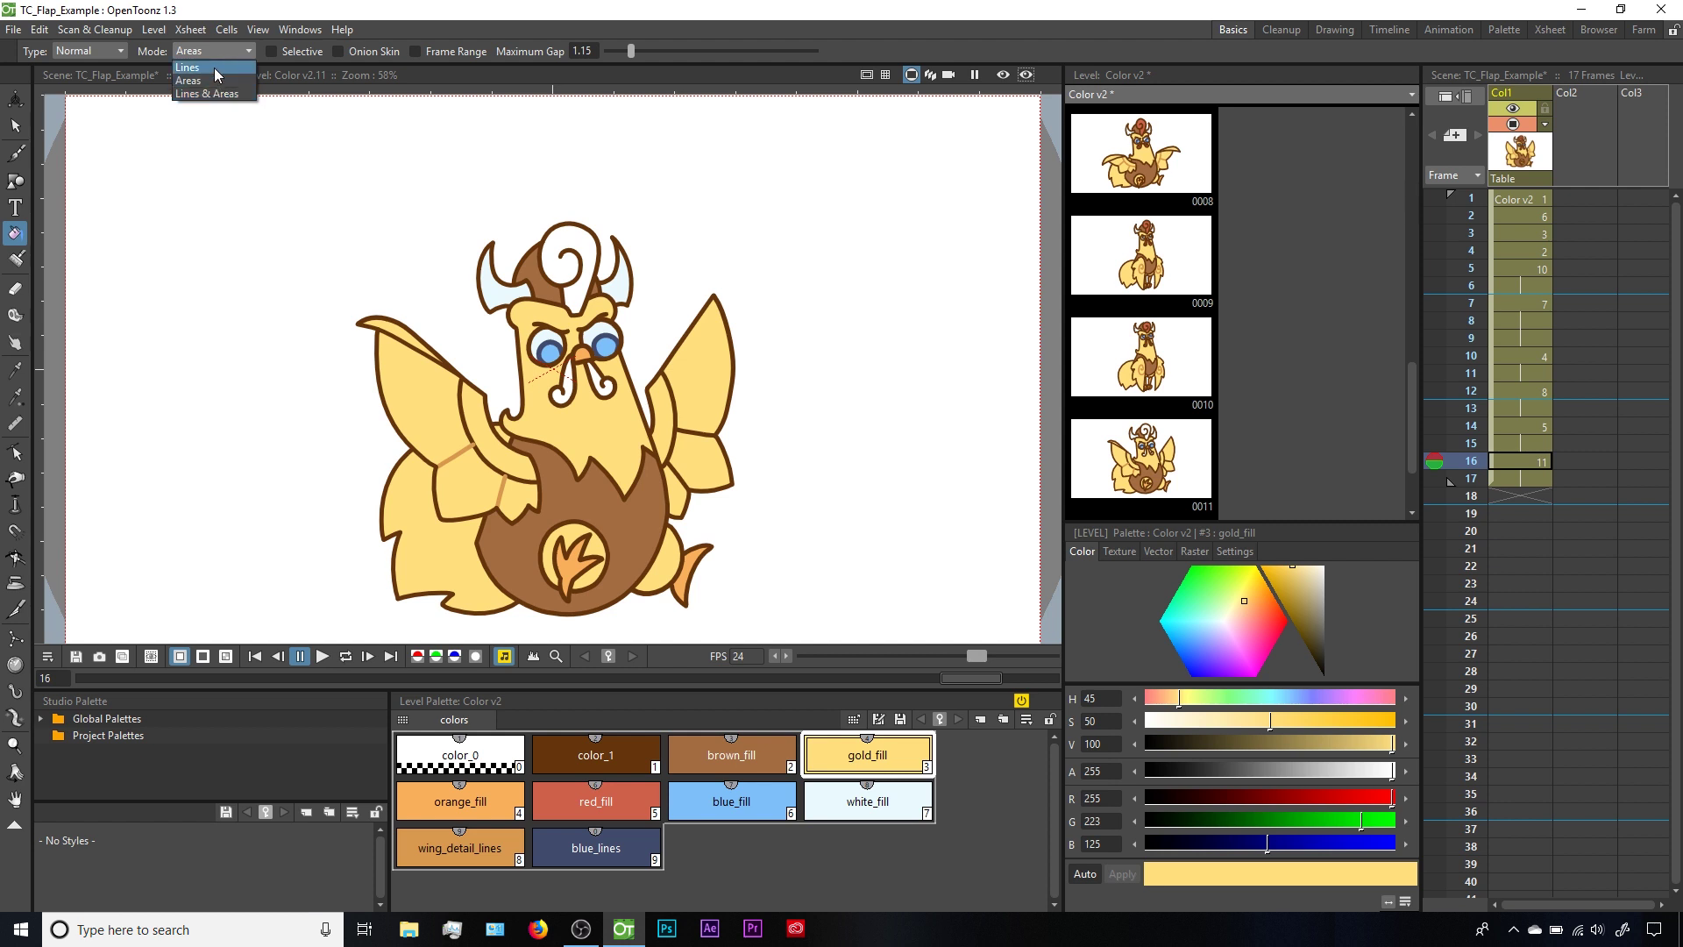
pyautogui.click(214, 67)
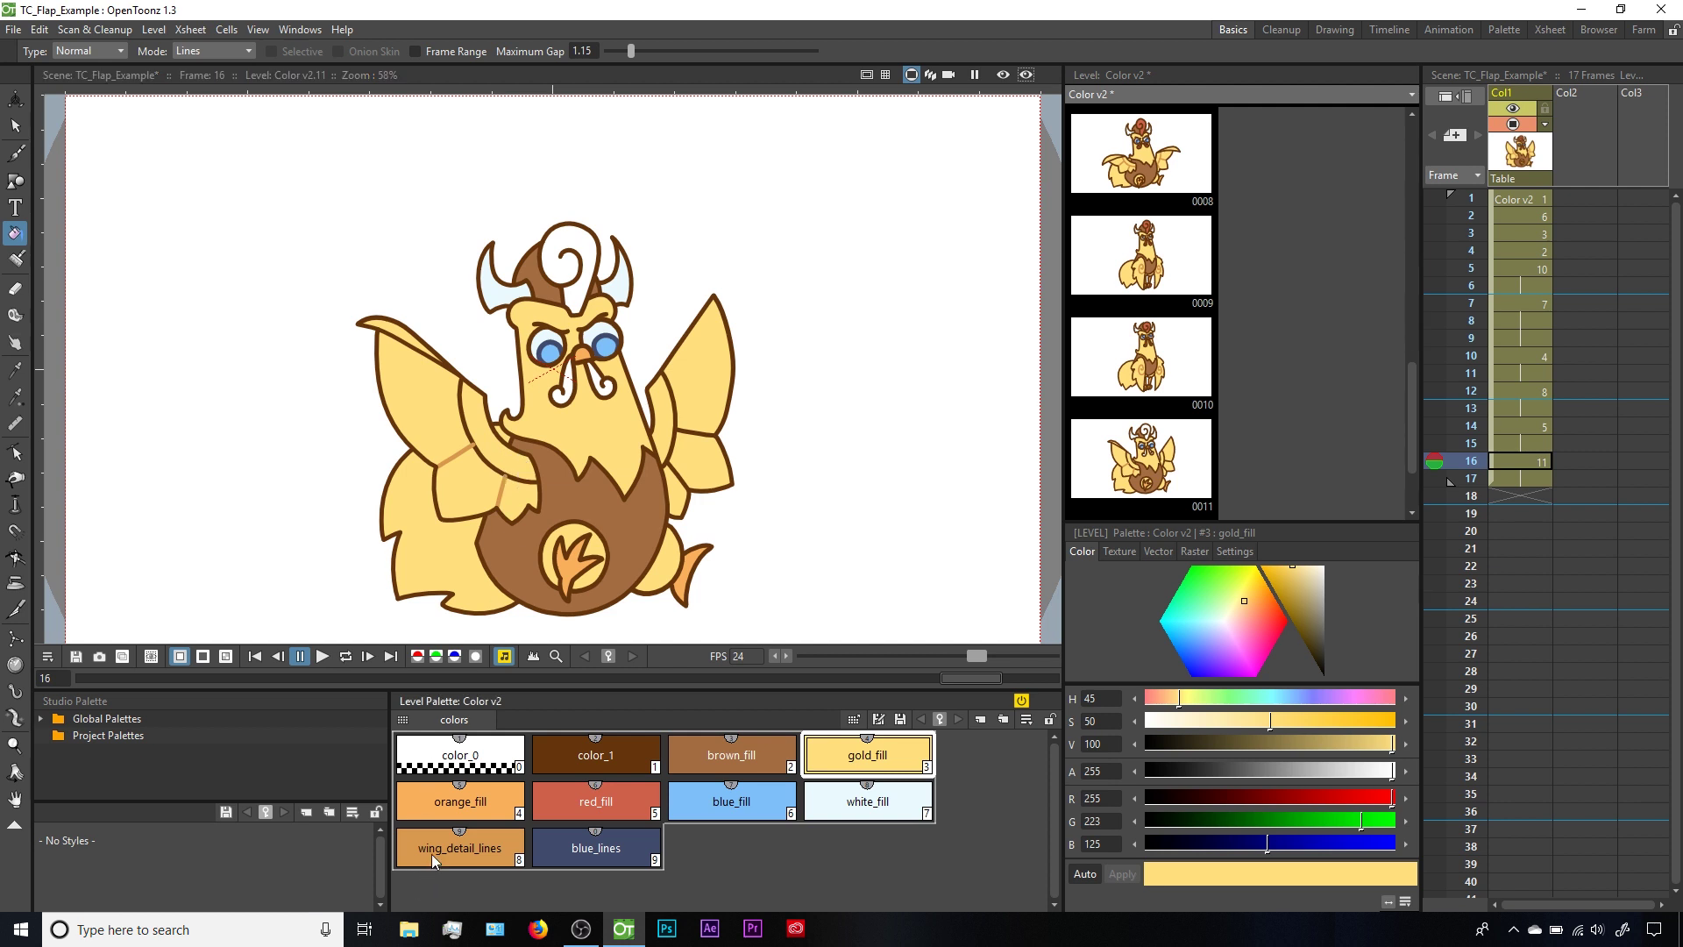
pyautogui.click(425, 854)
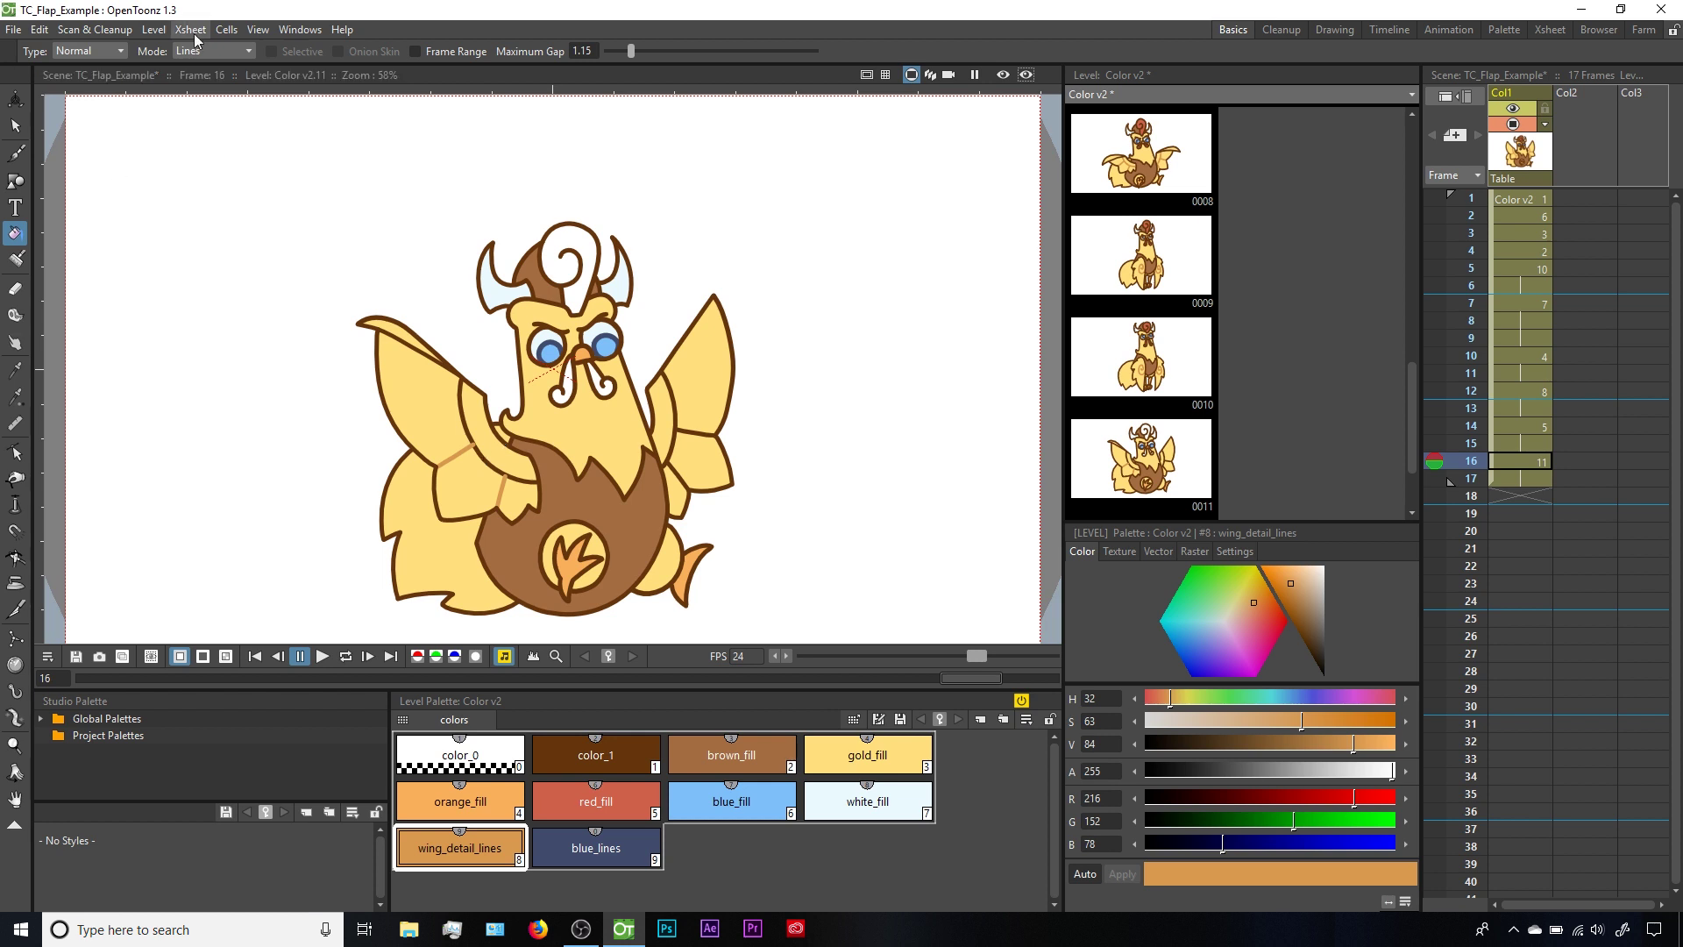
pyautogui.click(487, 461)
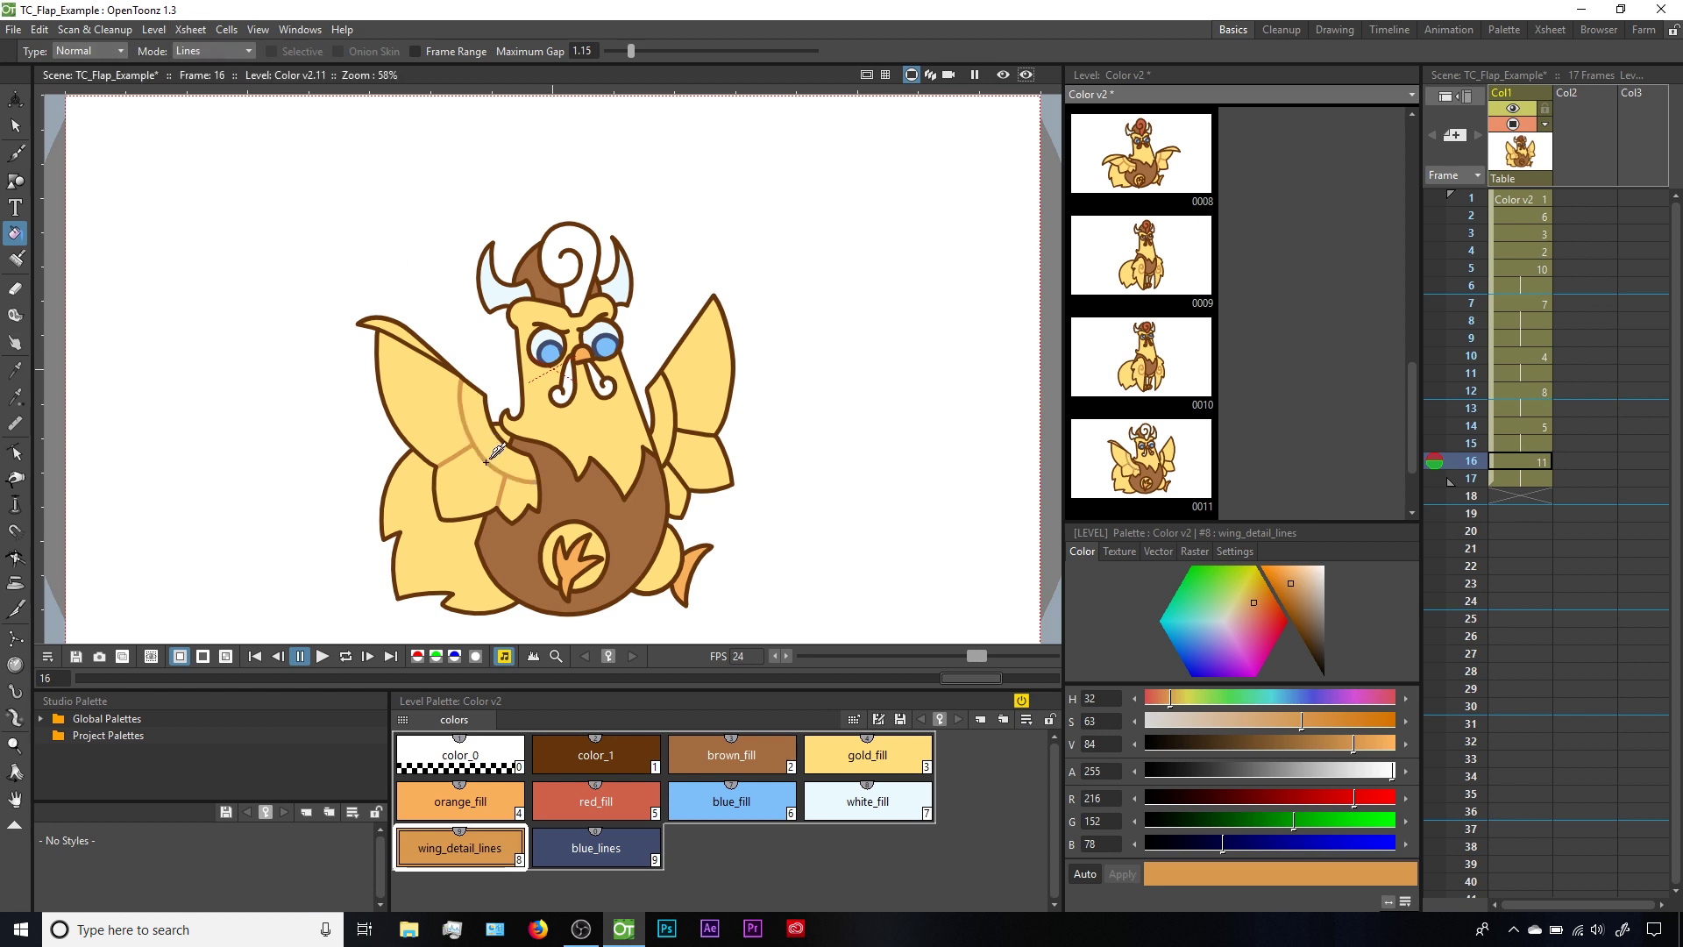
# - Rectangle-fill the right wing's detail lines orange, then set Mode back to Areas
pyautogui.click(111, 54)
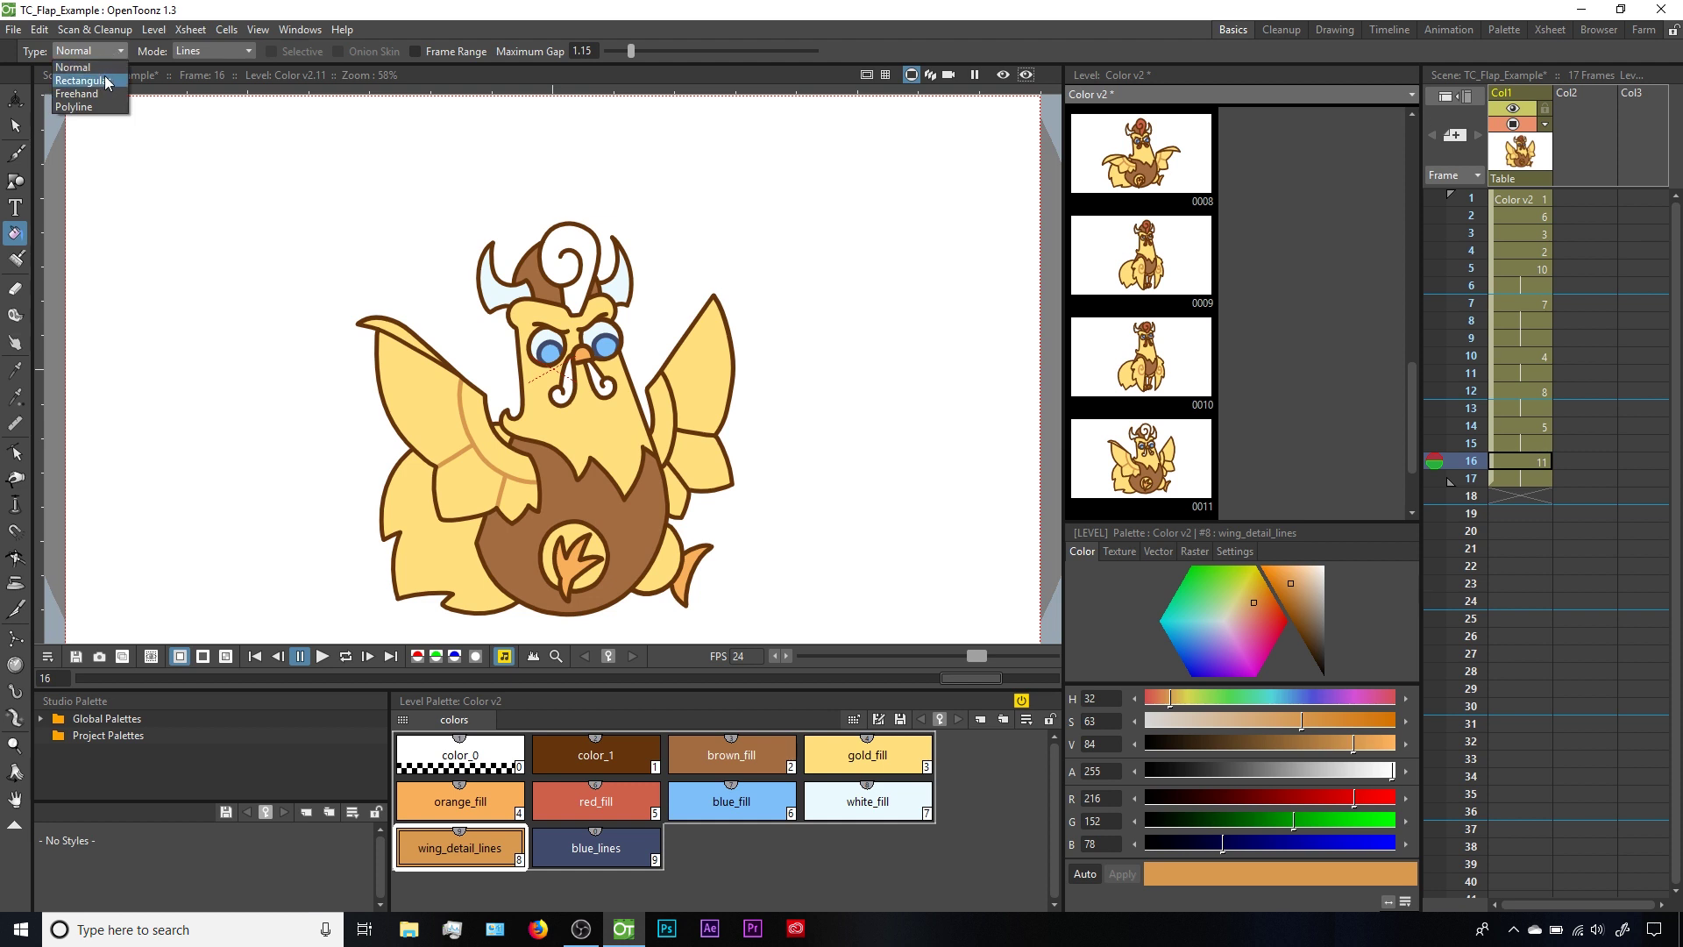
pyautogui.click(105, 80)
pyautogui.moveTo(666, 359); pyautogui.dragTo(743, 506)
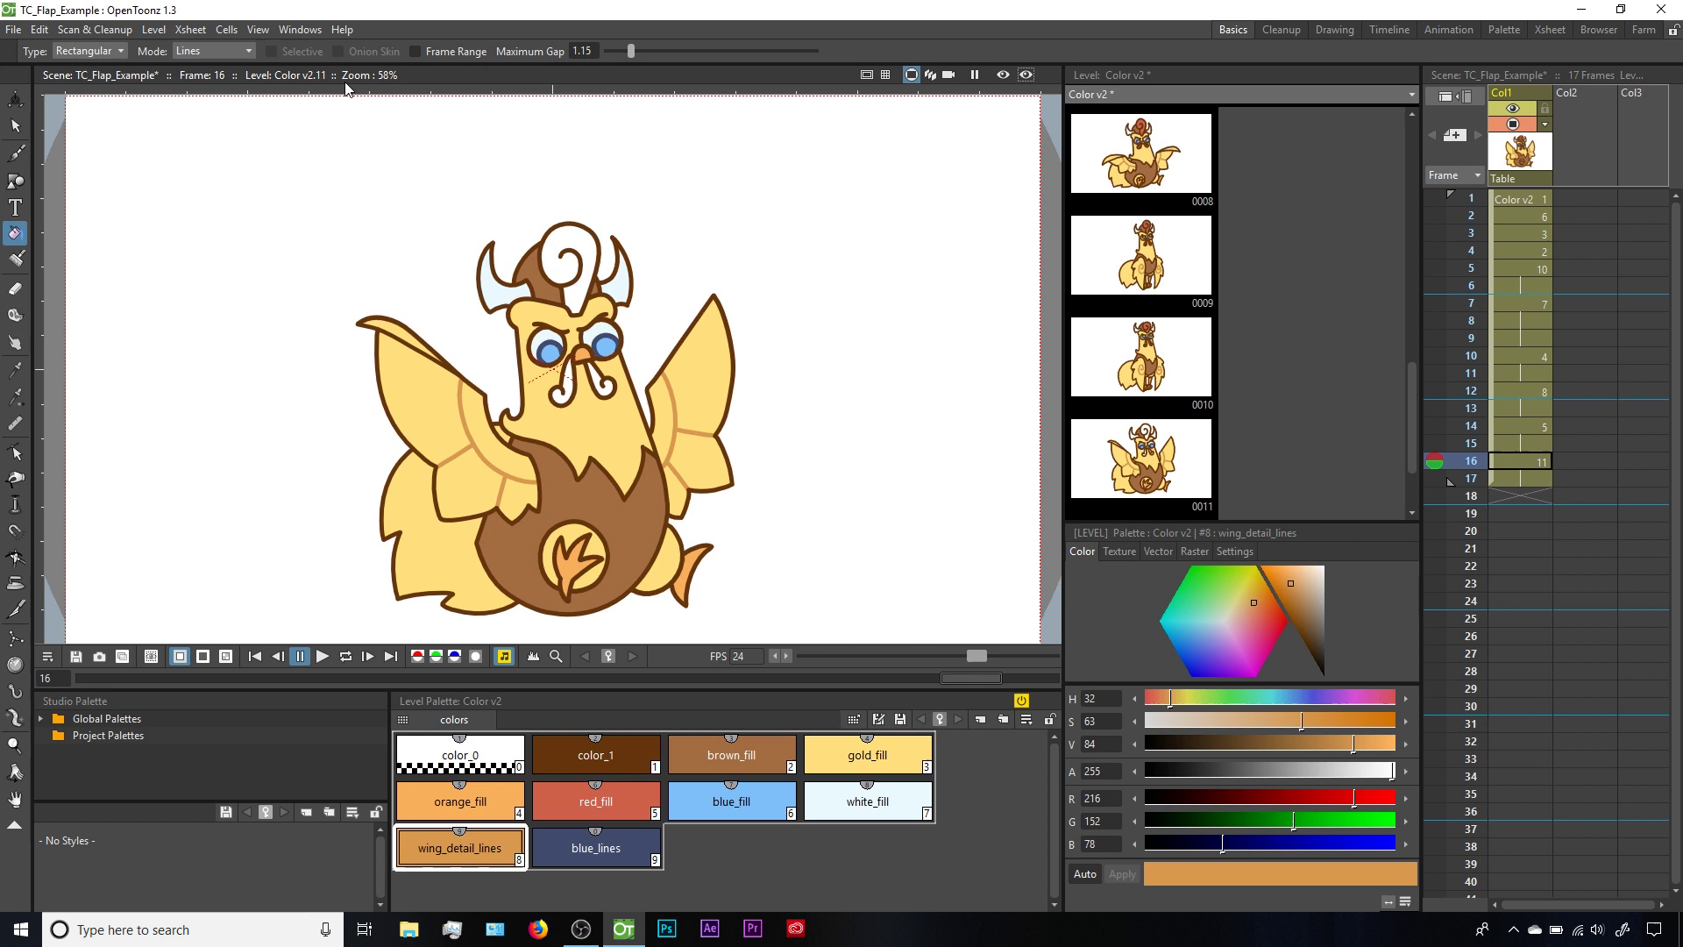
pyautogui.click(249, 52)
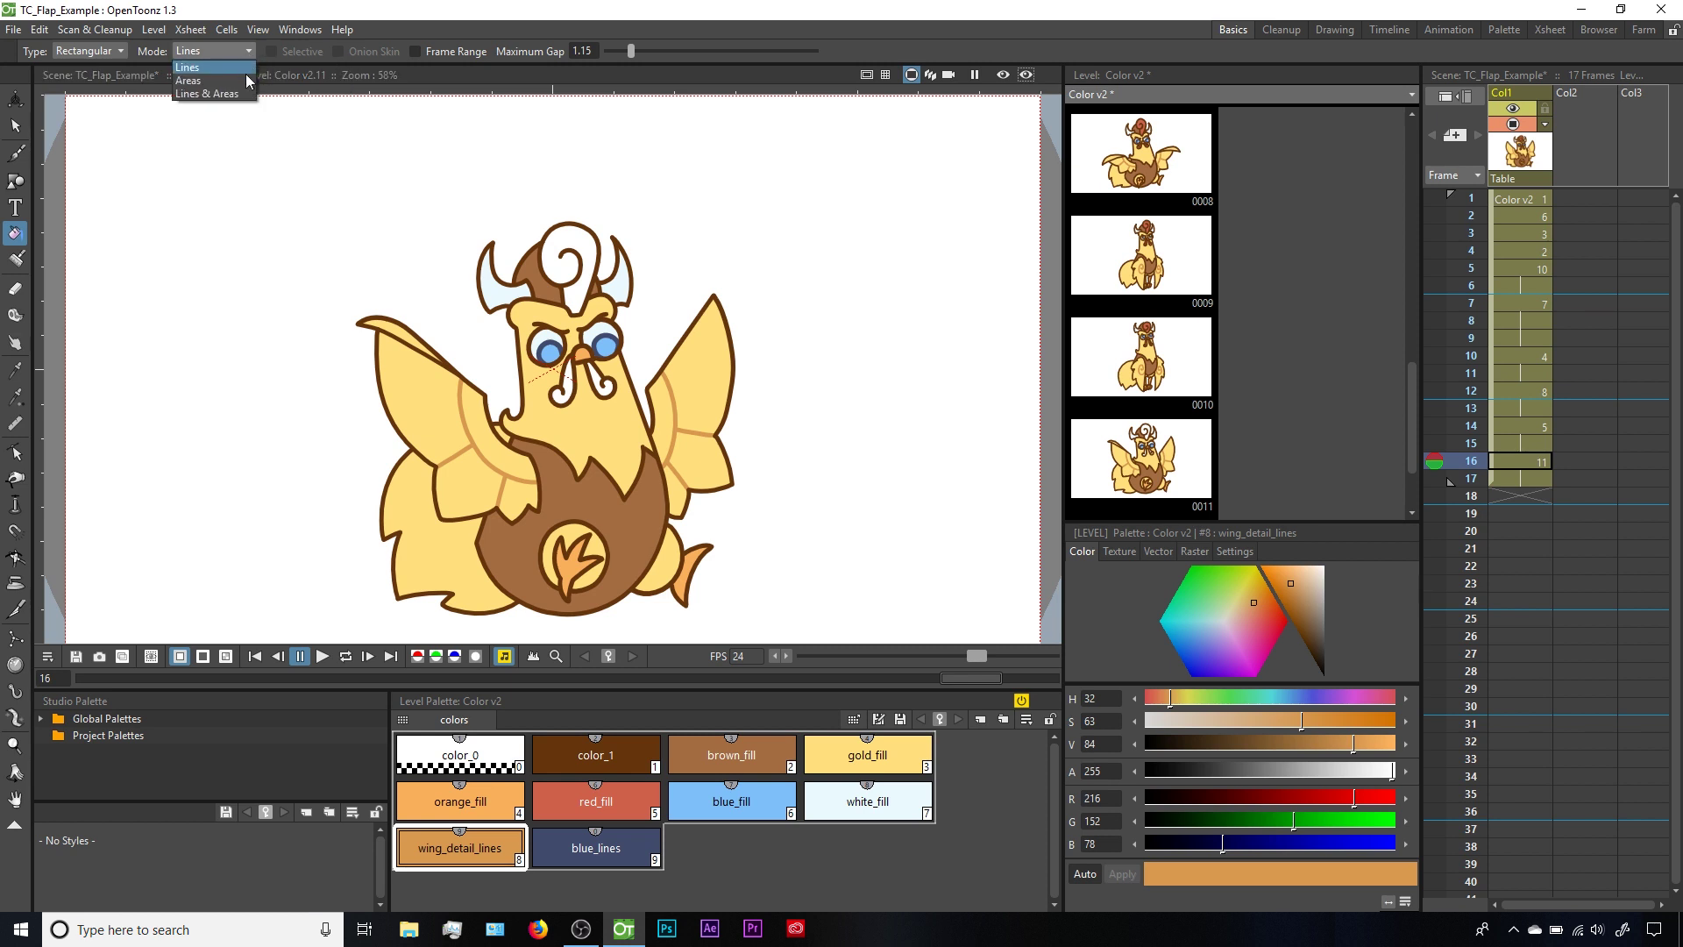
pyautogui.click(236, 84)
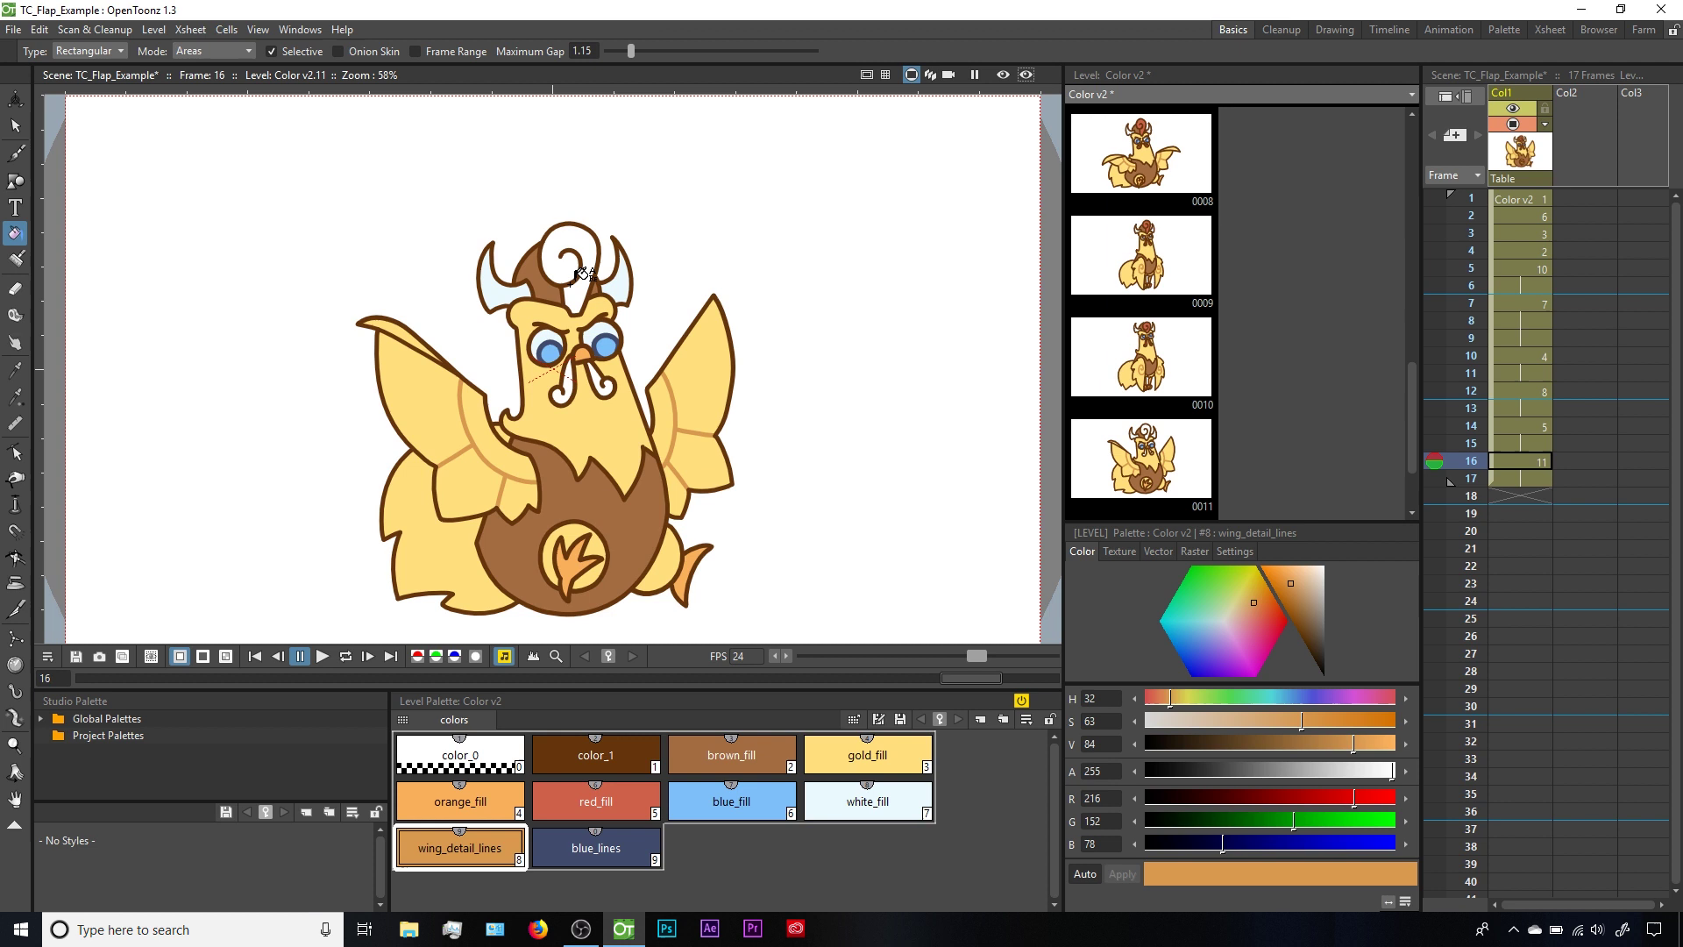
# - Pick red_fill, untick Selective, rectangle-fill the whole bird red, then undo it
pyautogui.click(617, 801)
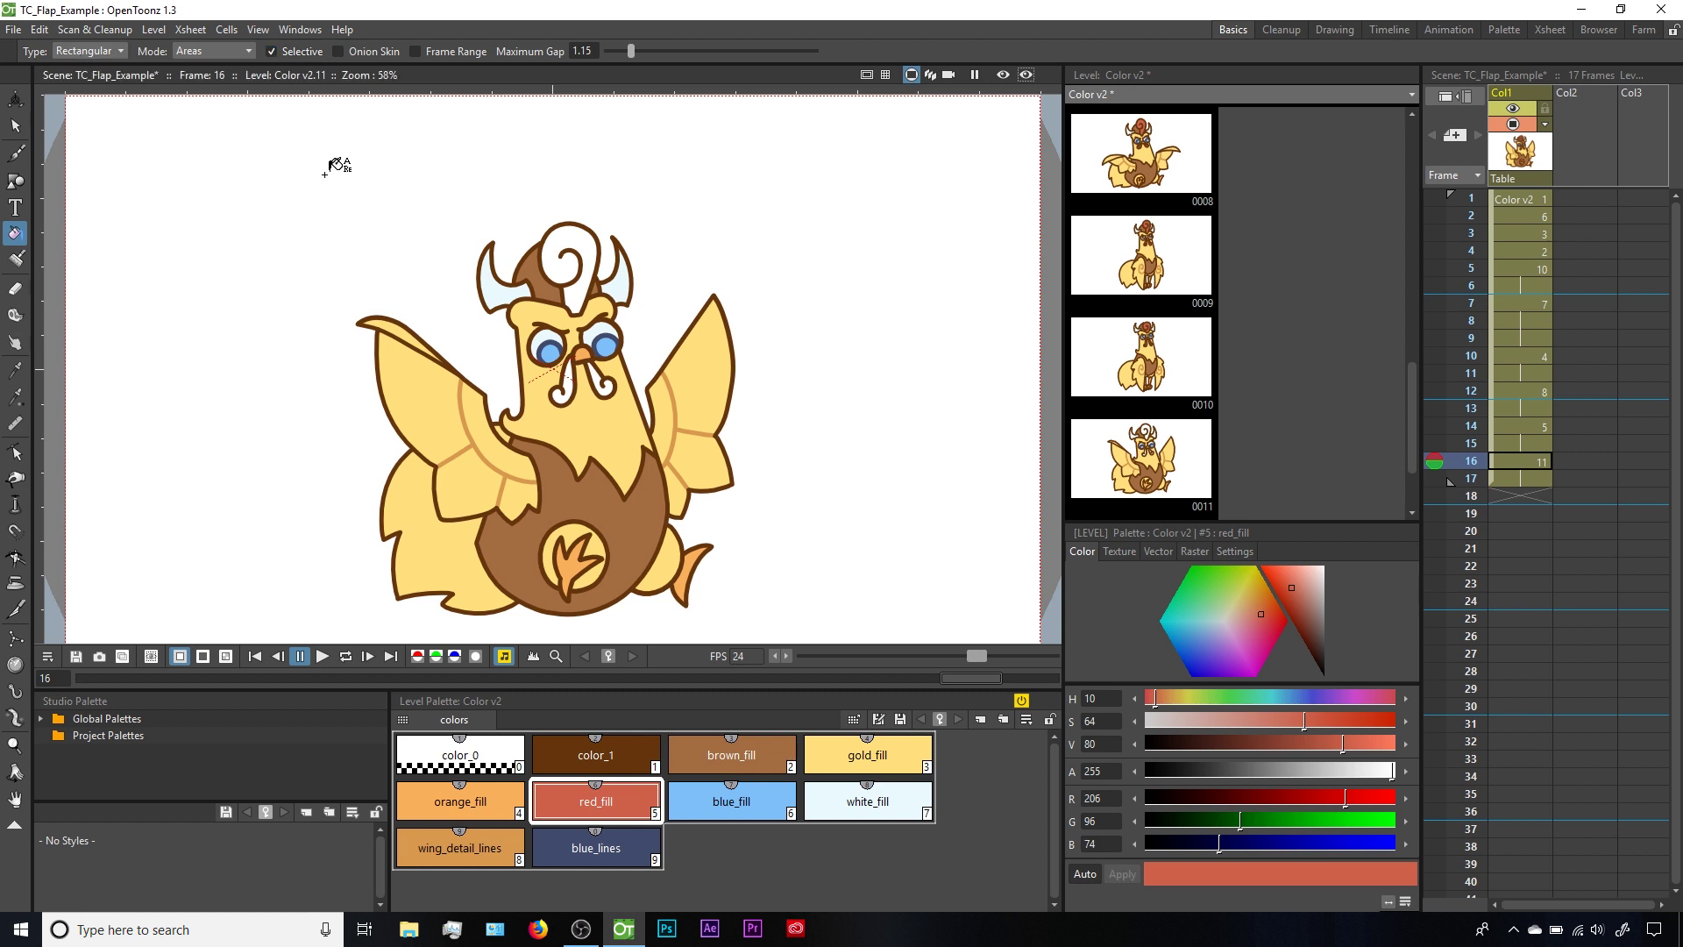
pyautogui.moveTo(325, 175); pyautogui.dragTo(800, 641)
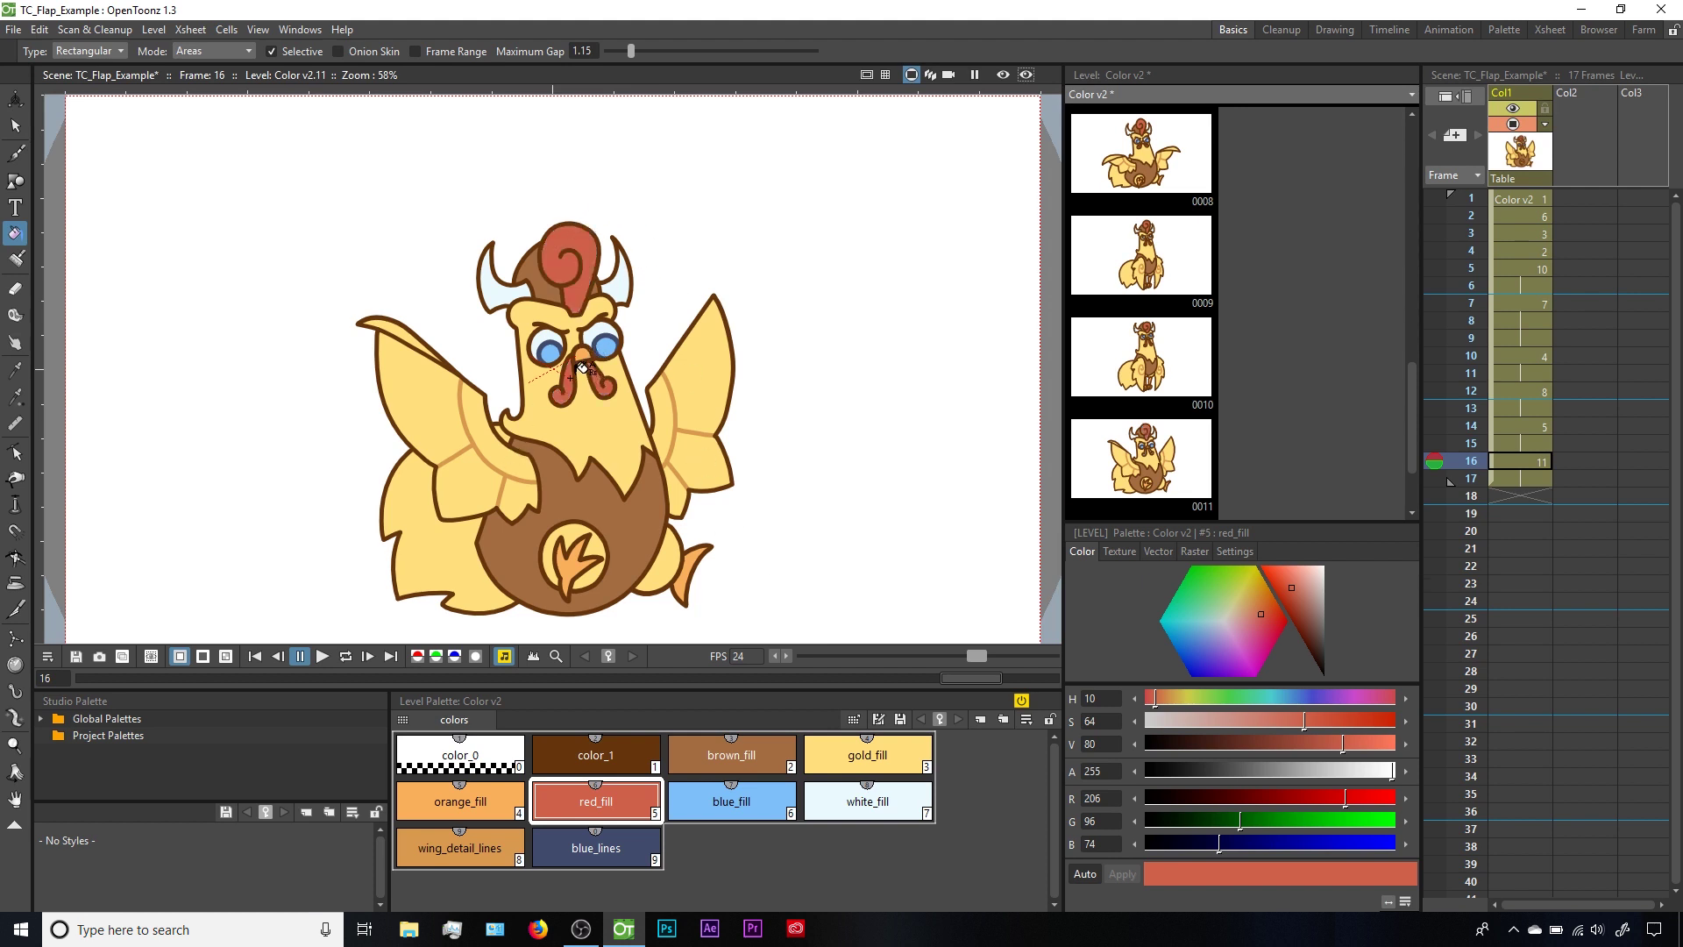
pyautogui.click(287, 51)
pyautogui.moveTo(311, 176); pyautogui.dragTo(811, 644)
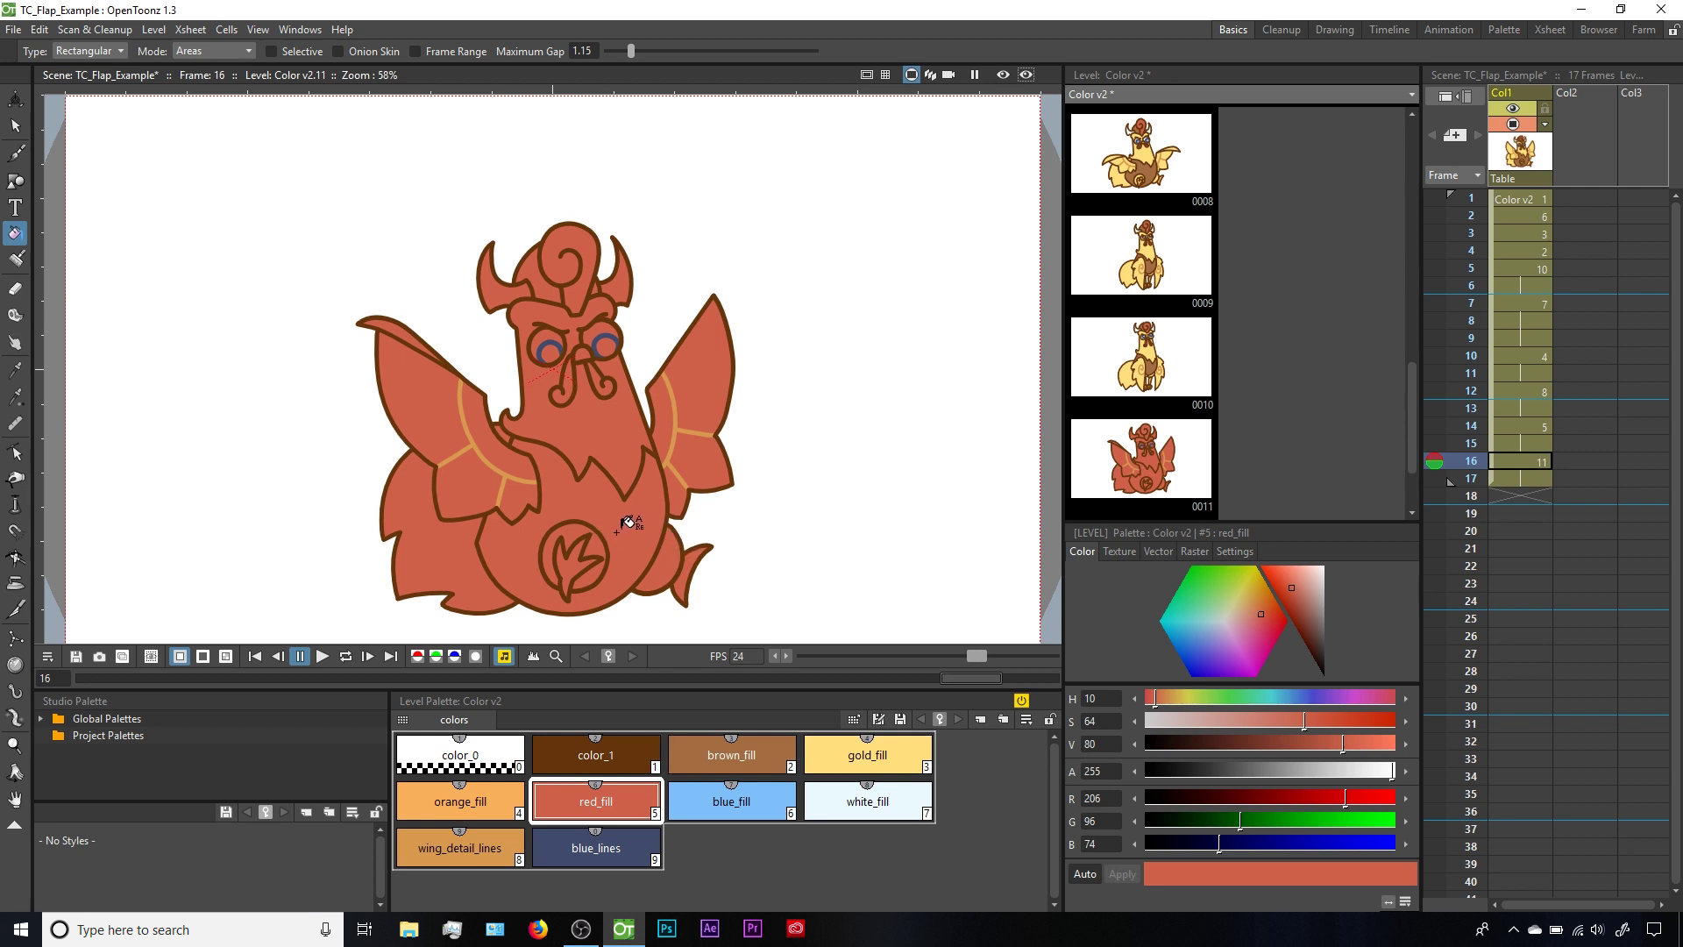
pyautogui.hotkey('ctrl', 'z')
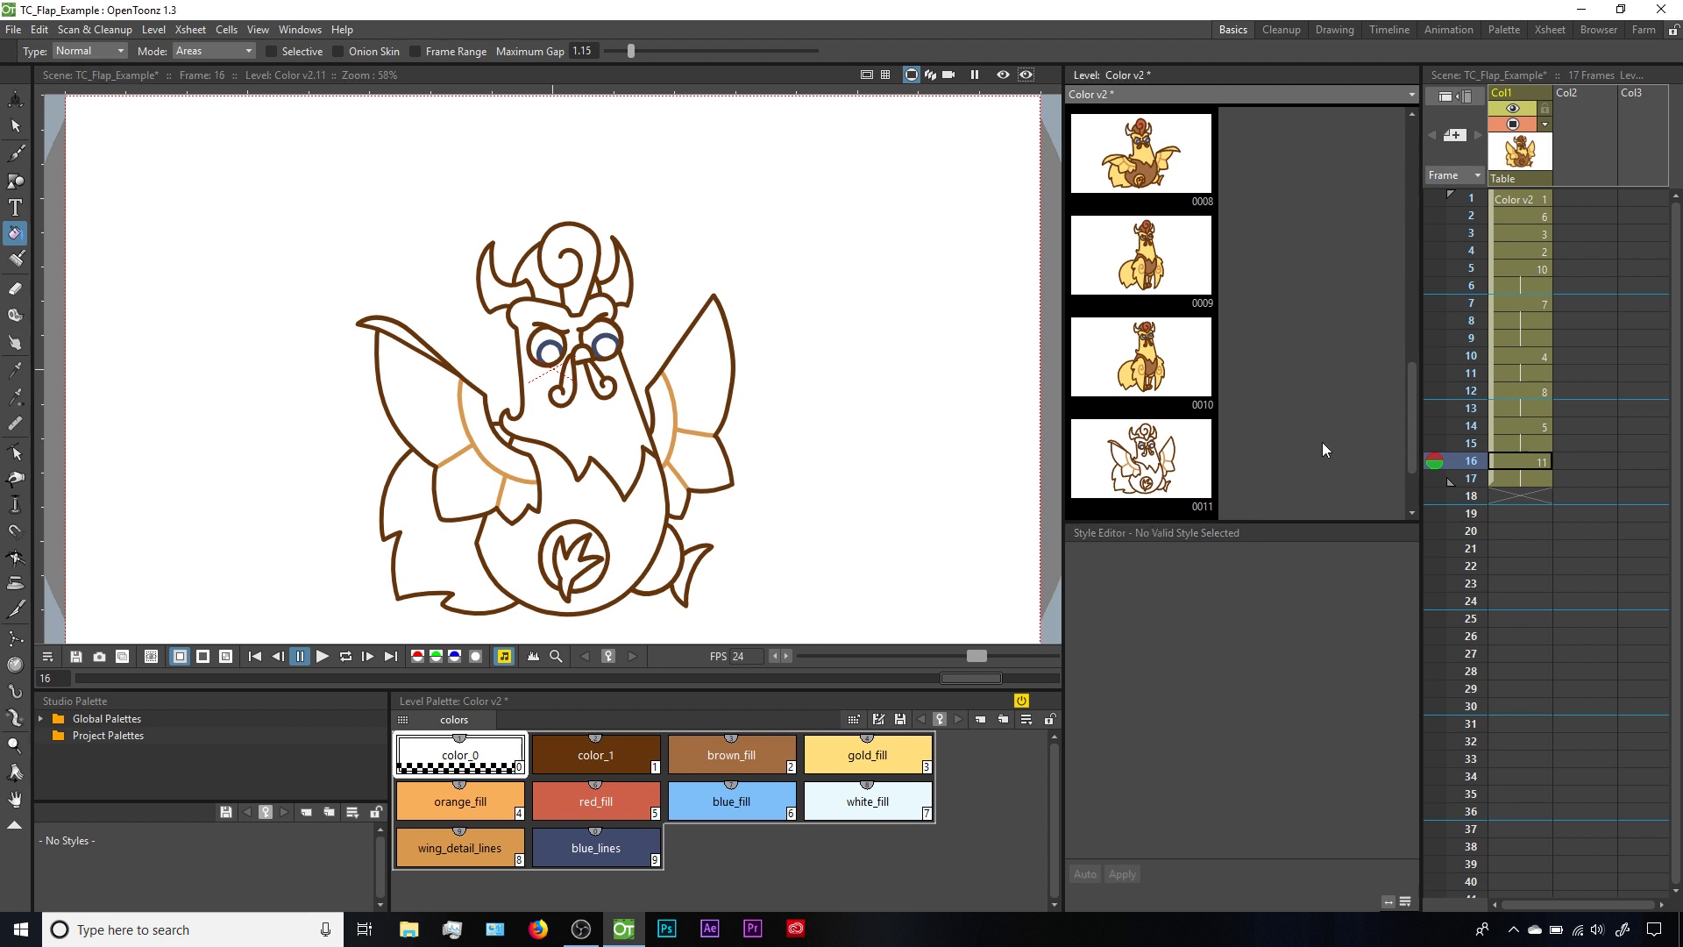
# - Onion-skin frames 10–16 and fill the face and left wing areas gold across them
pyautogui.click(1435, 360)
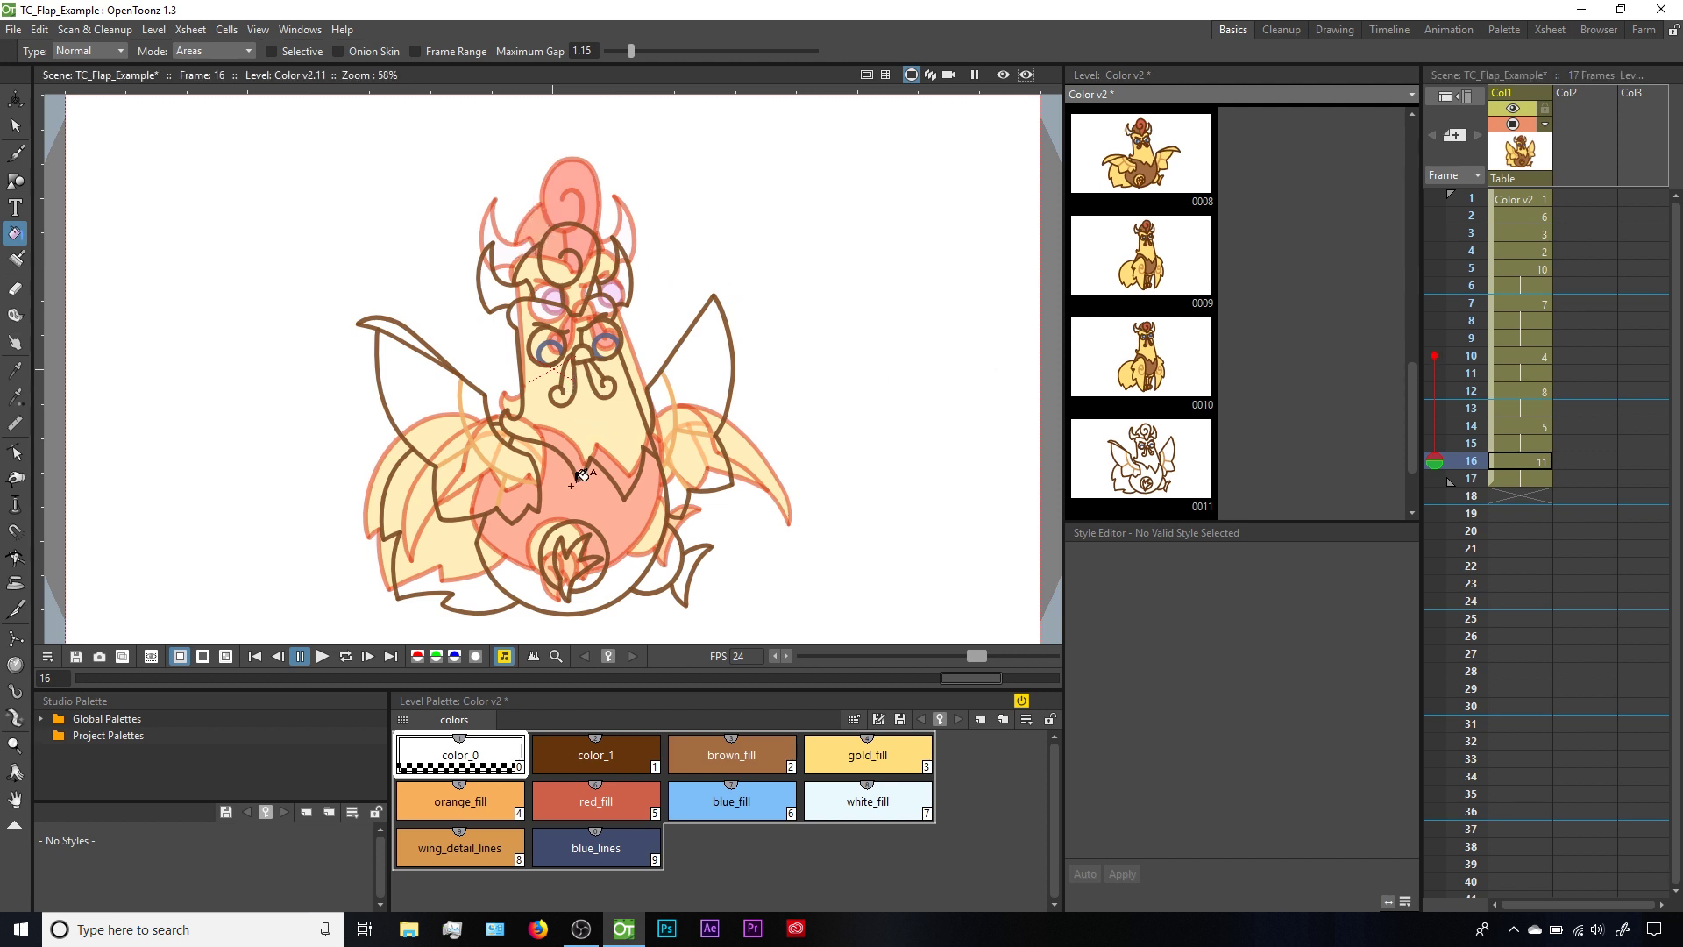
pyautogui.click(365, 52)
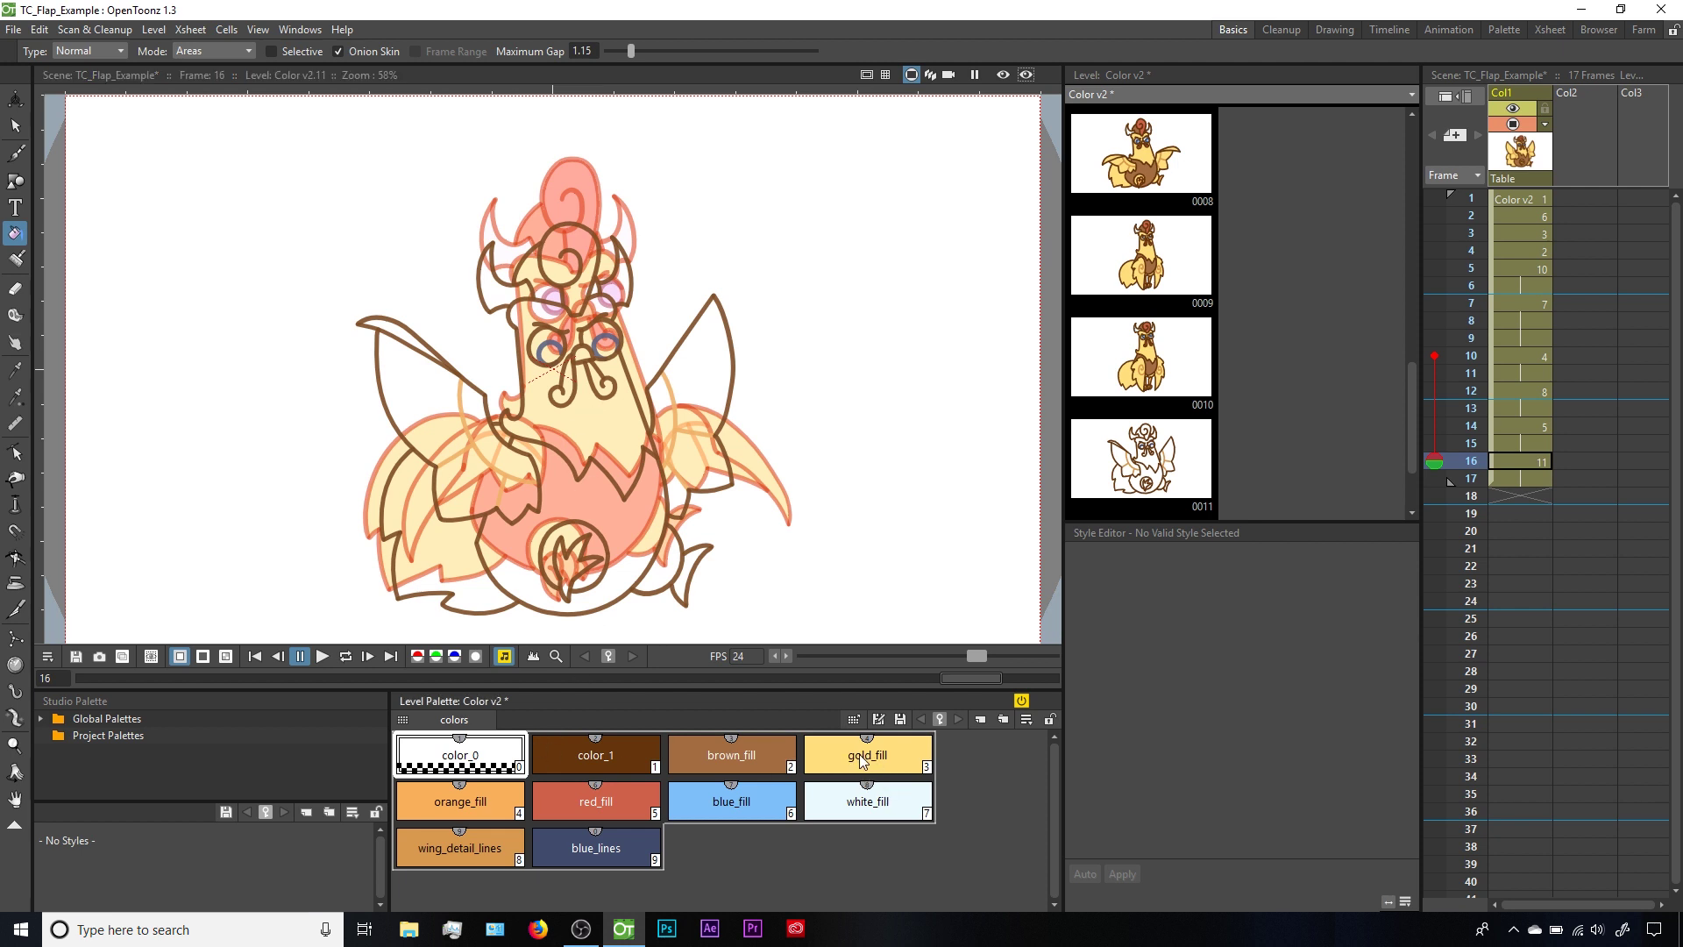
pyautogui.click(590, 402)
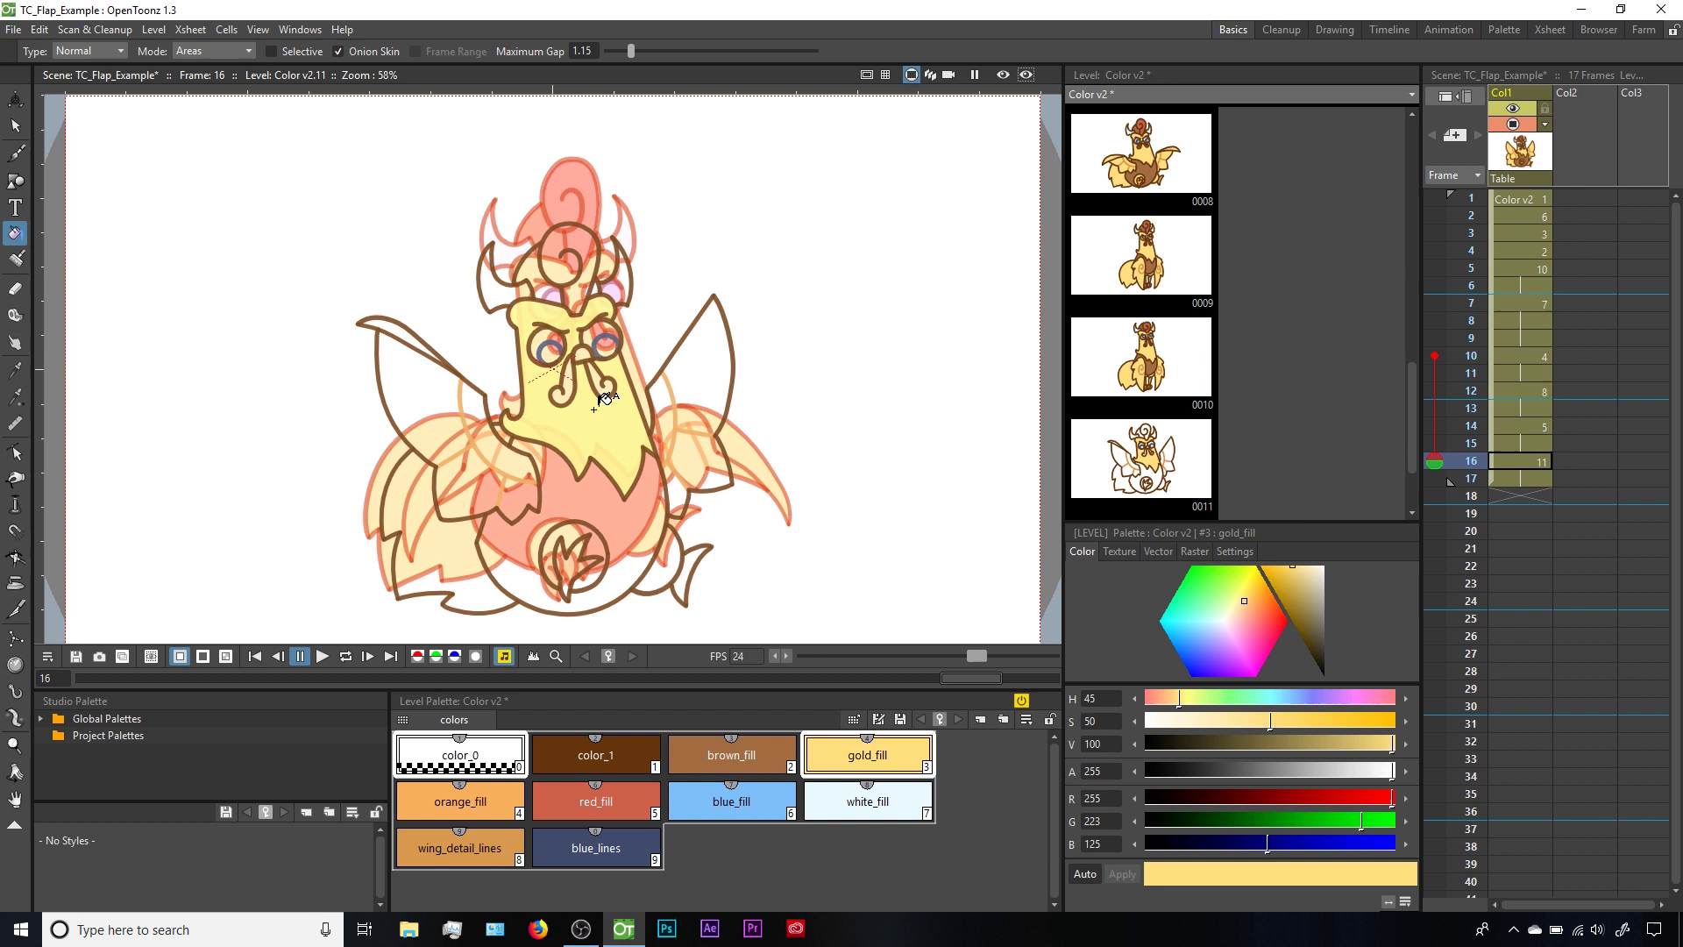
pyautogui.click(441, 425)
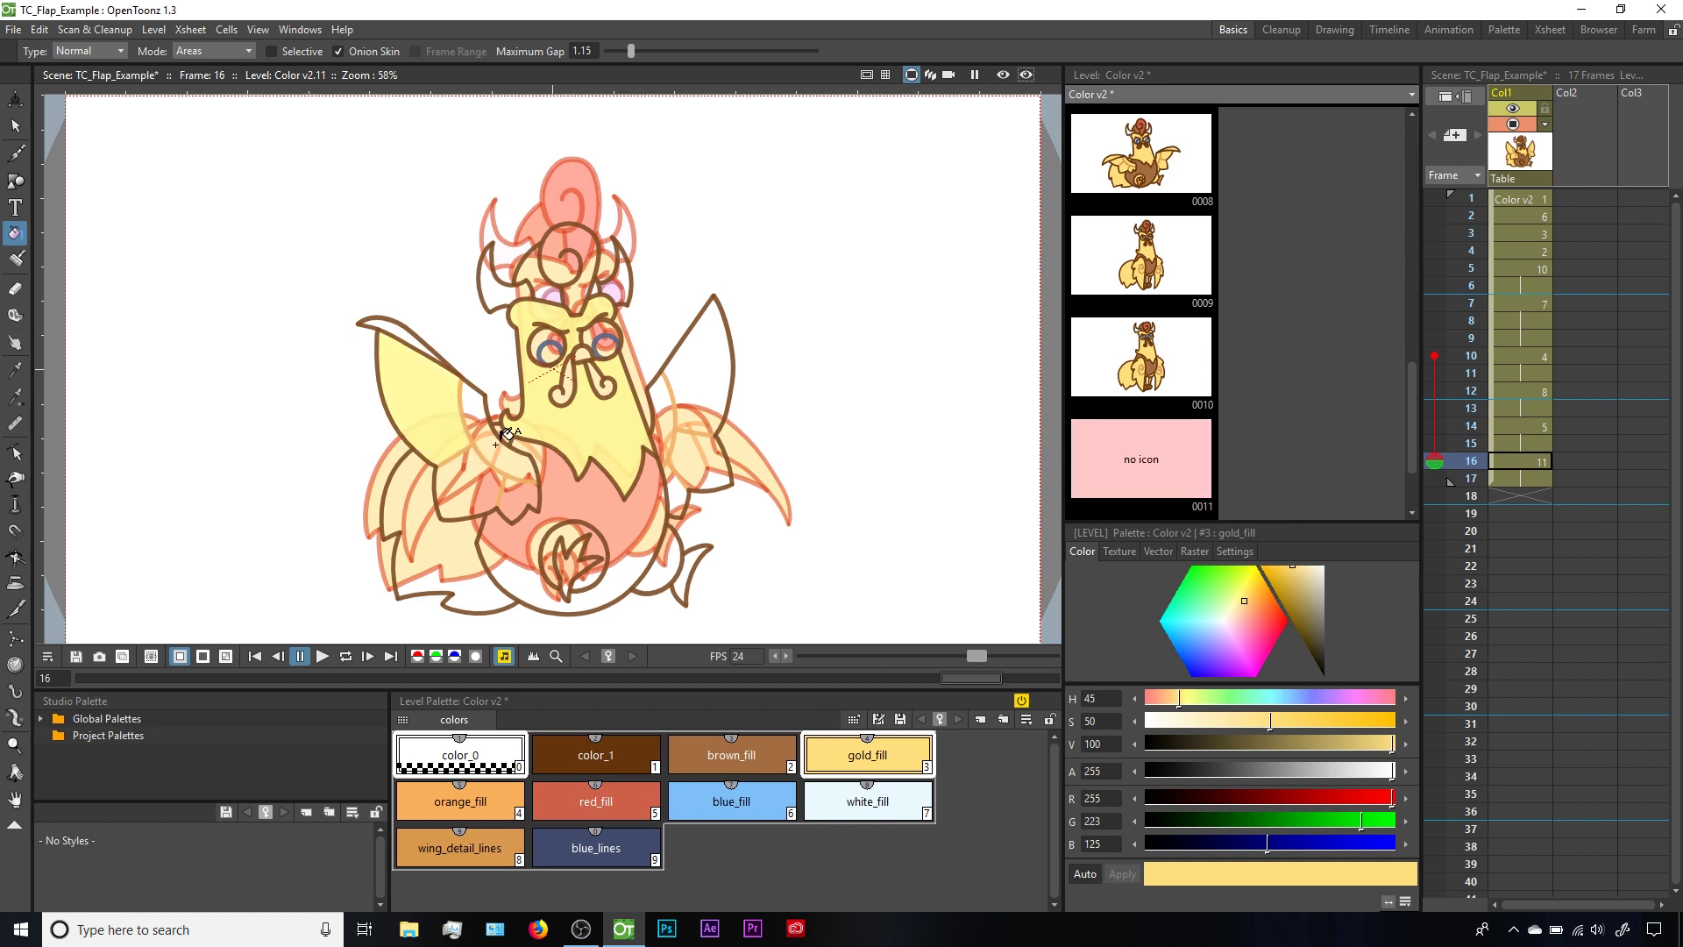
pyautogui.click(482, 462)
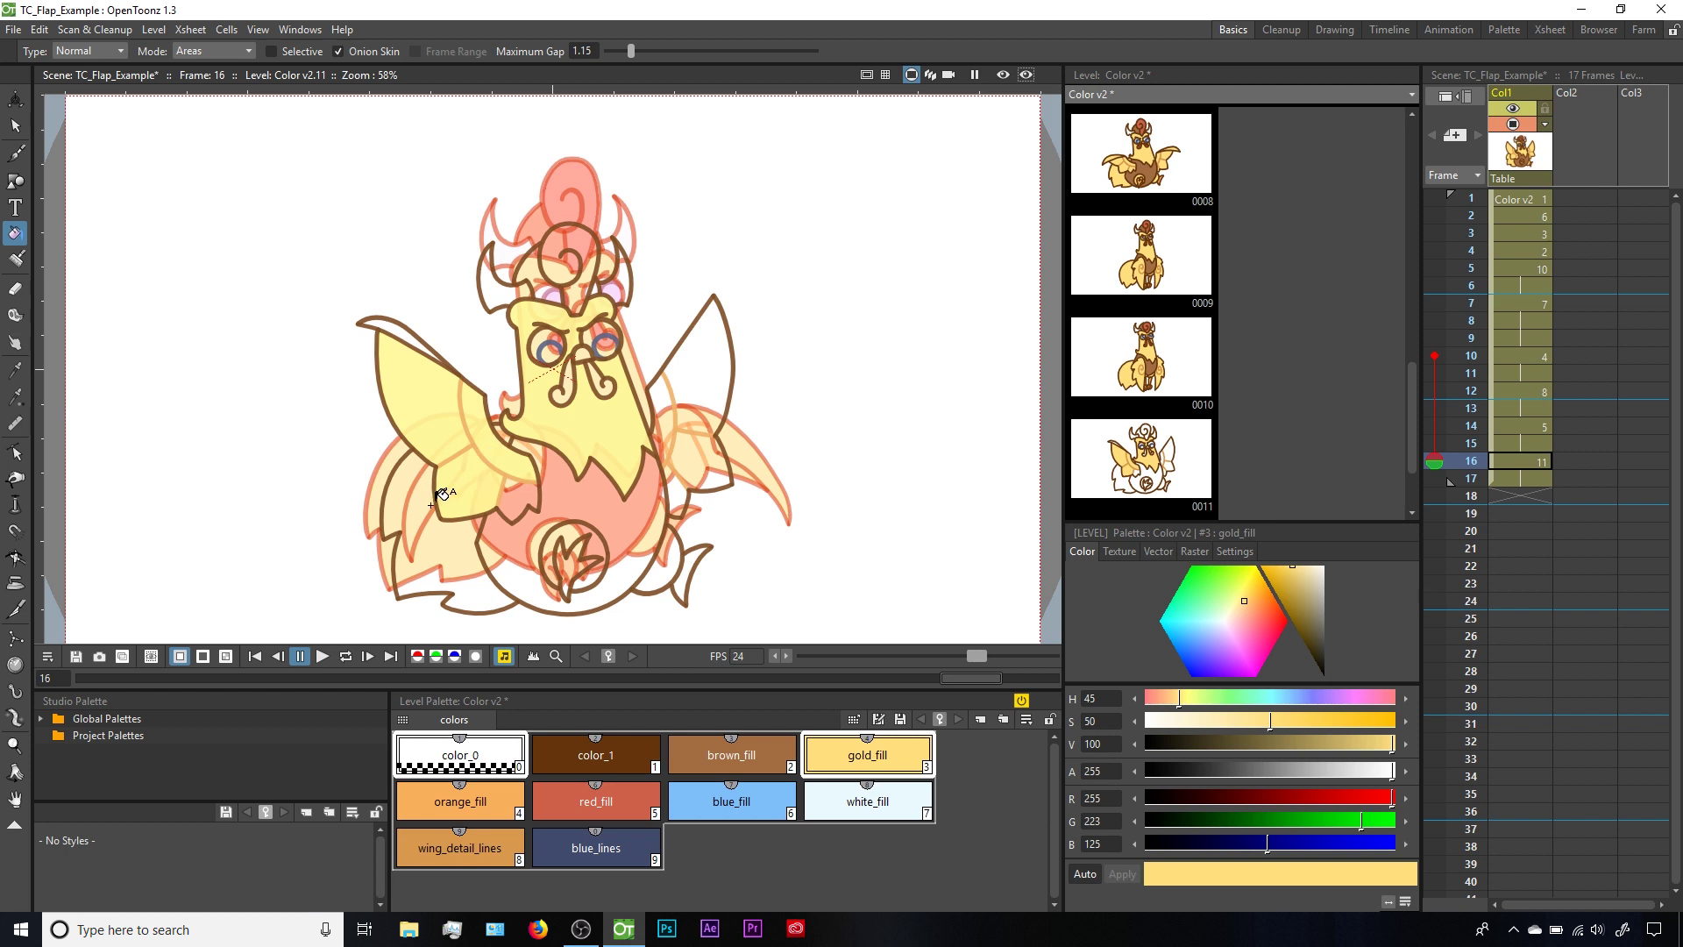
pyautogui.click(436, 504)
pyautogui.click(580, 523)
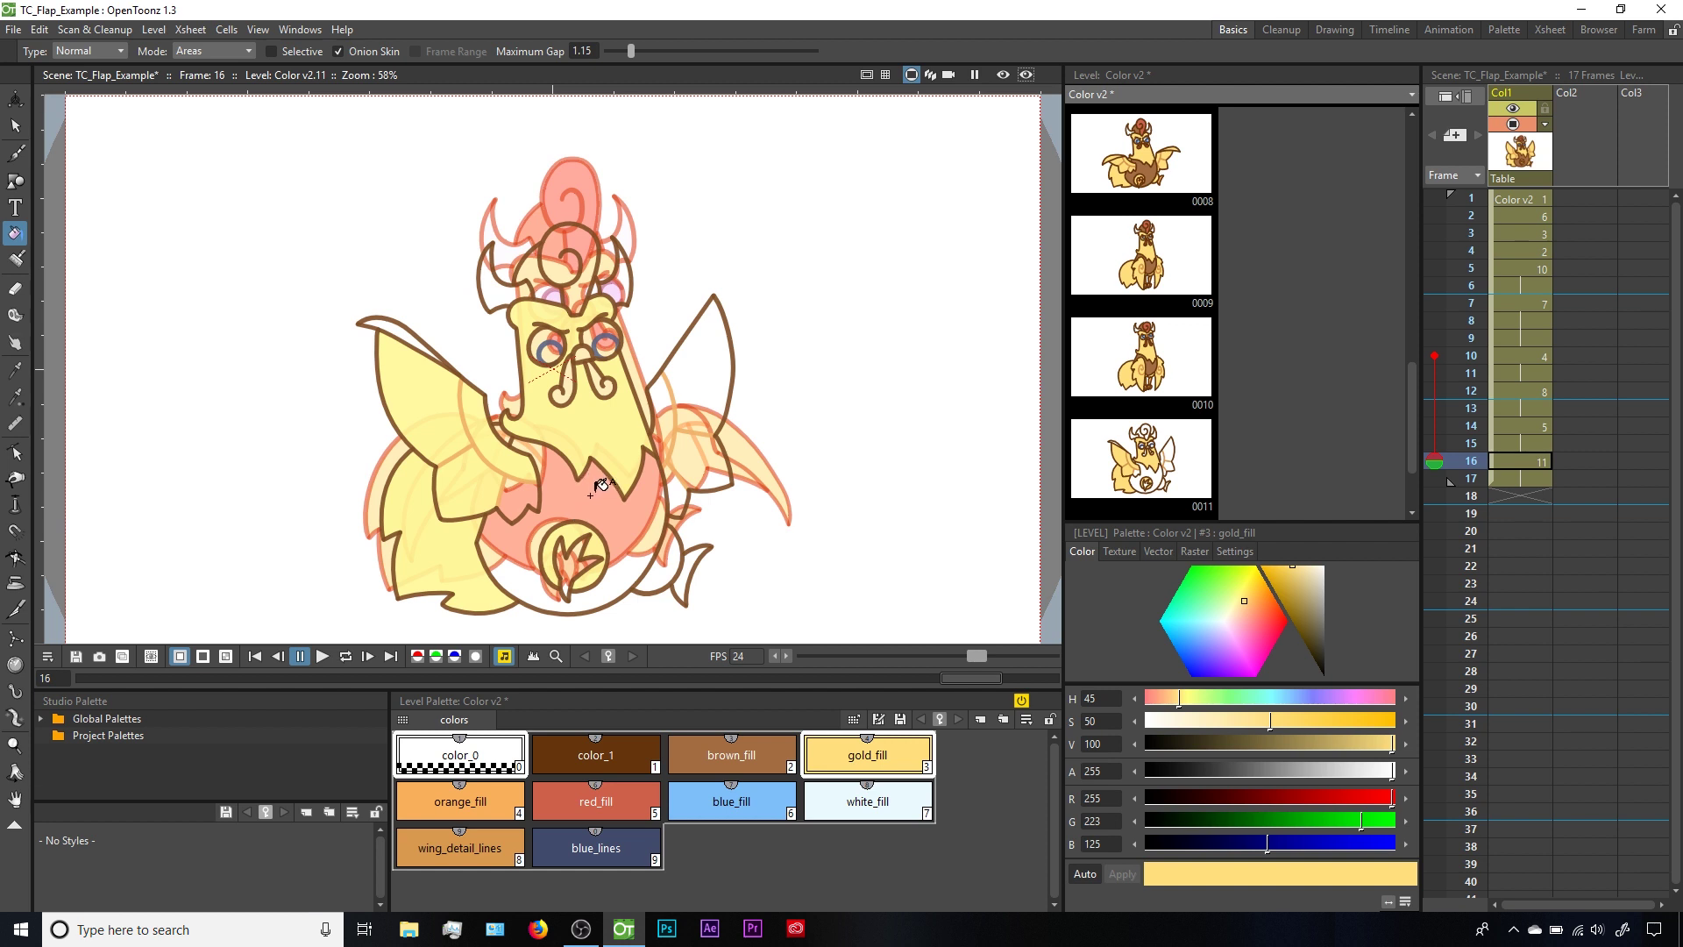
# - Fill the belly with brown_fill and the right wing with gold_fill
pyautogui.press('2')
pyautogui.click(602, 487)
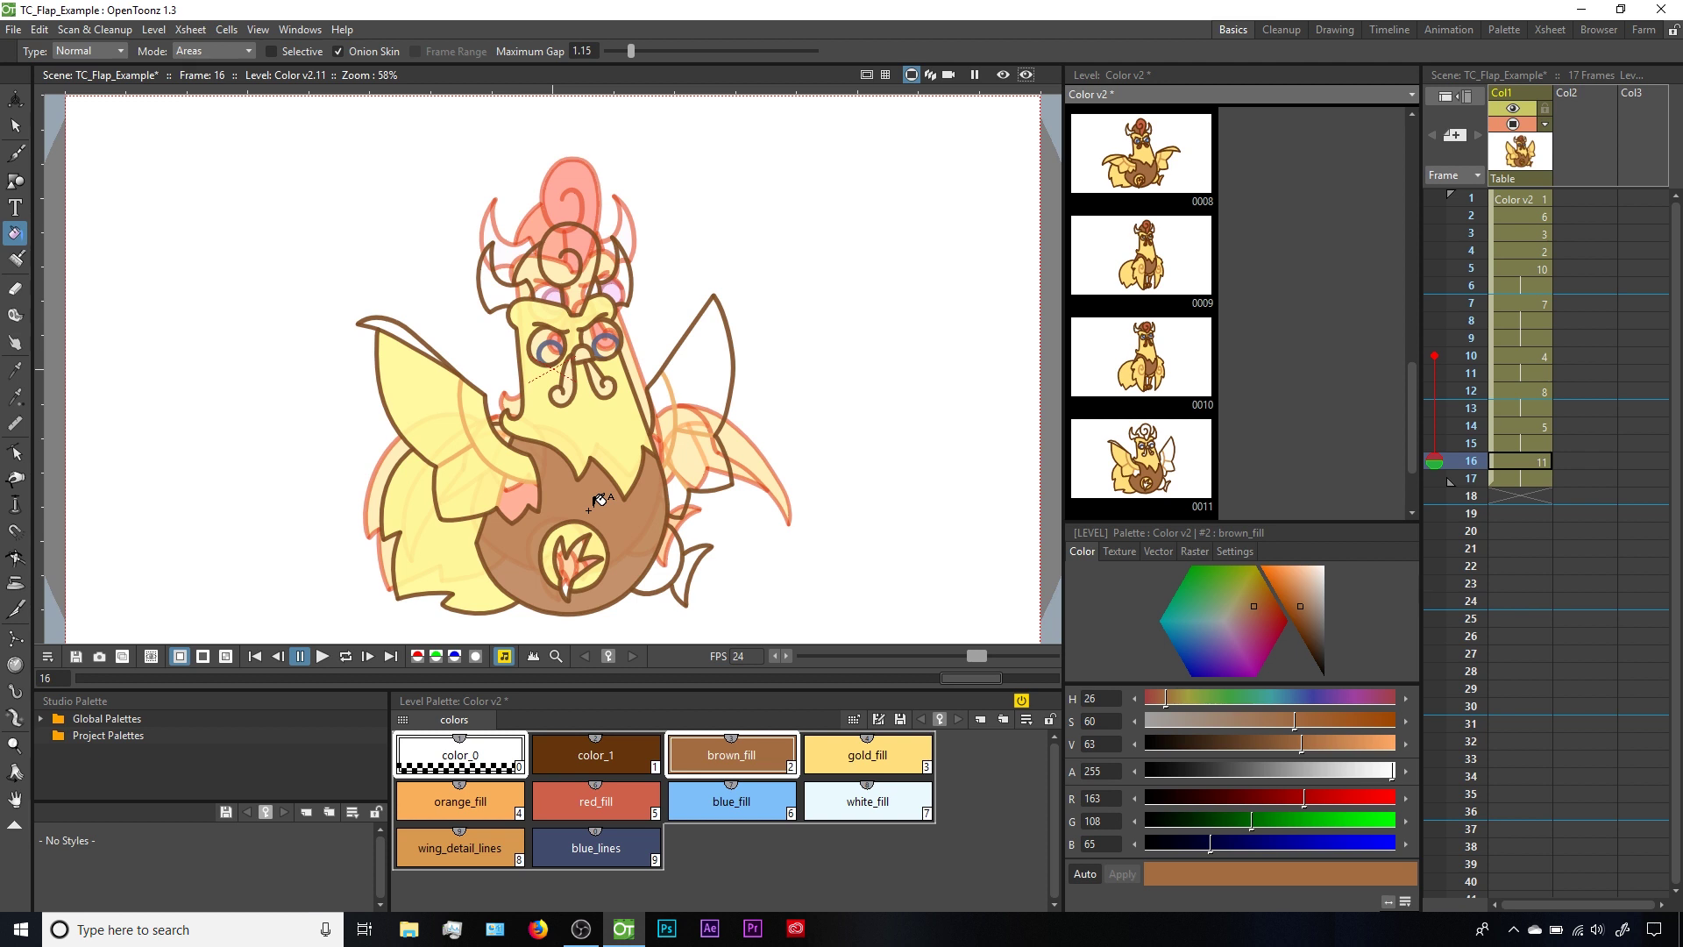
pyautogui.press('3')
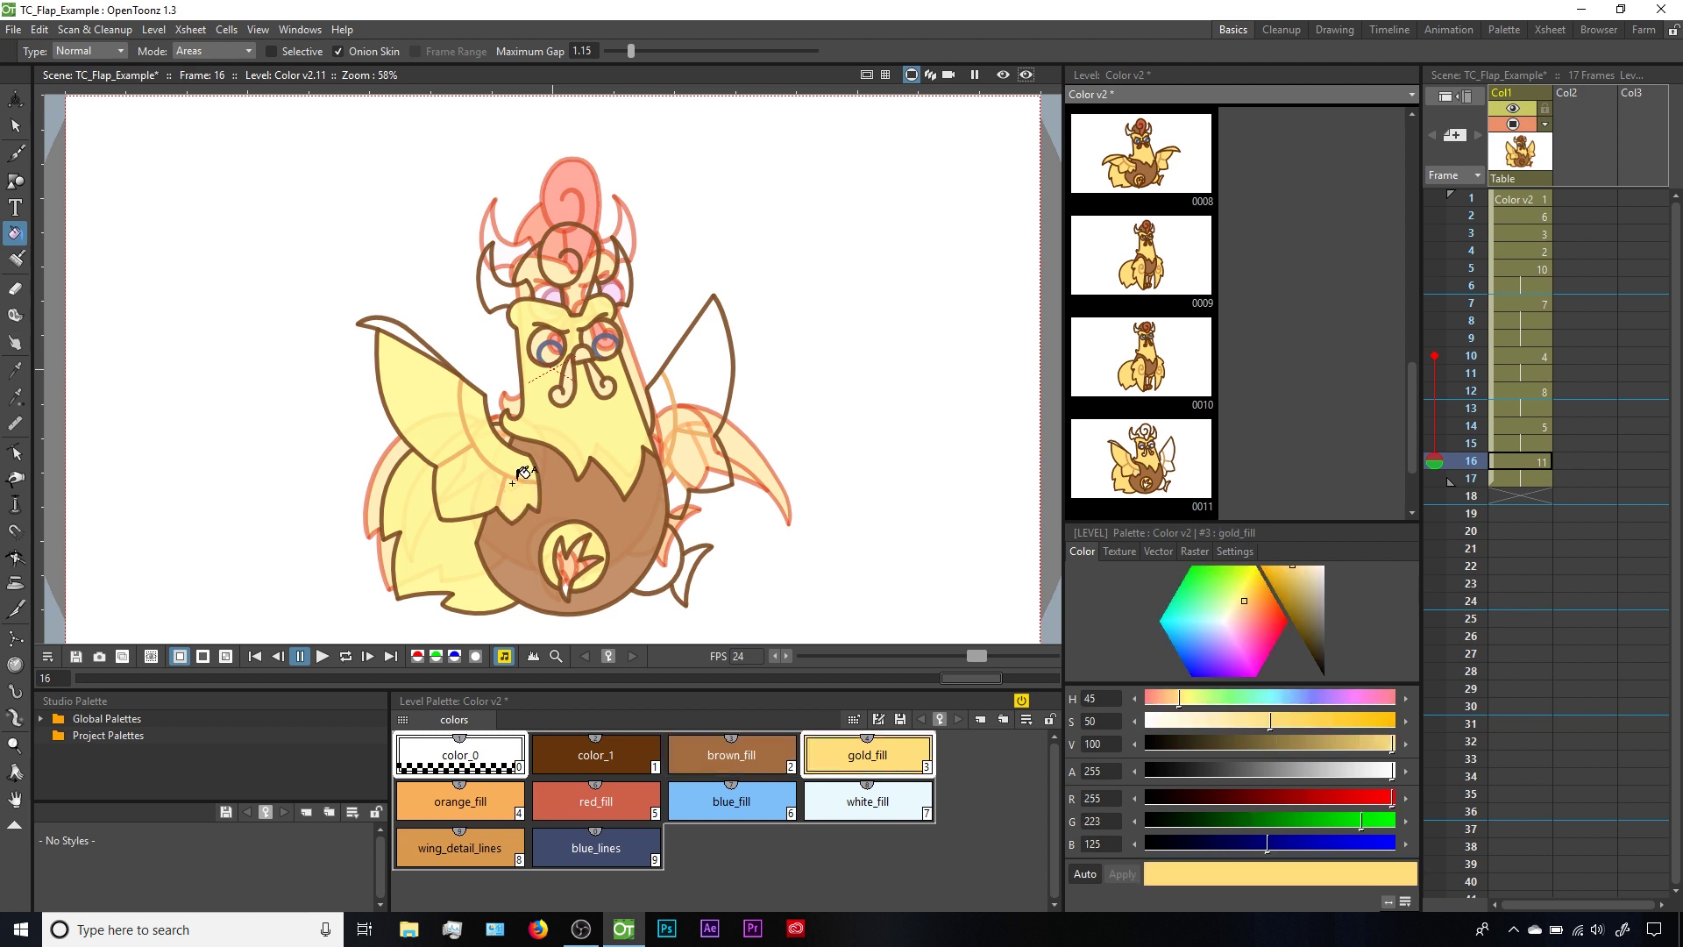
pyautogui.click(702, 456)
pyautogui.click(708, 419)
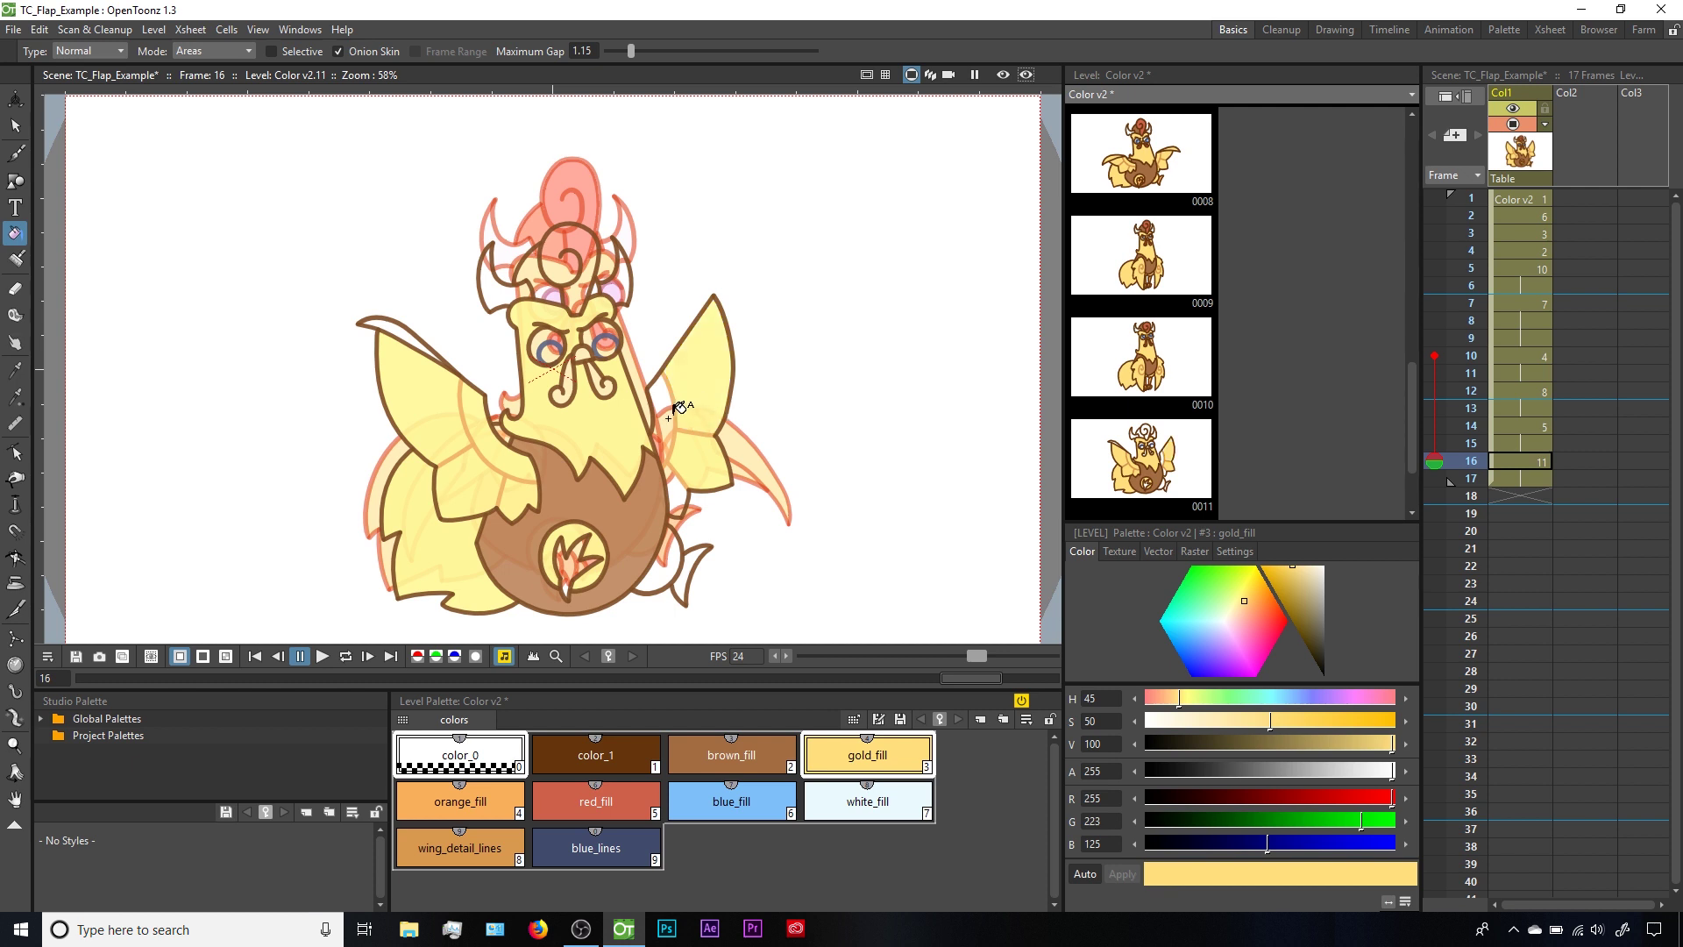
pyautogui.press('4')
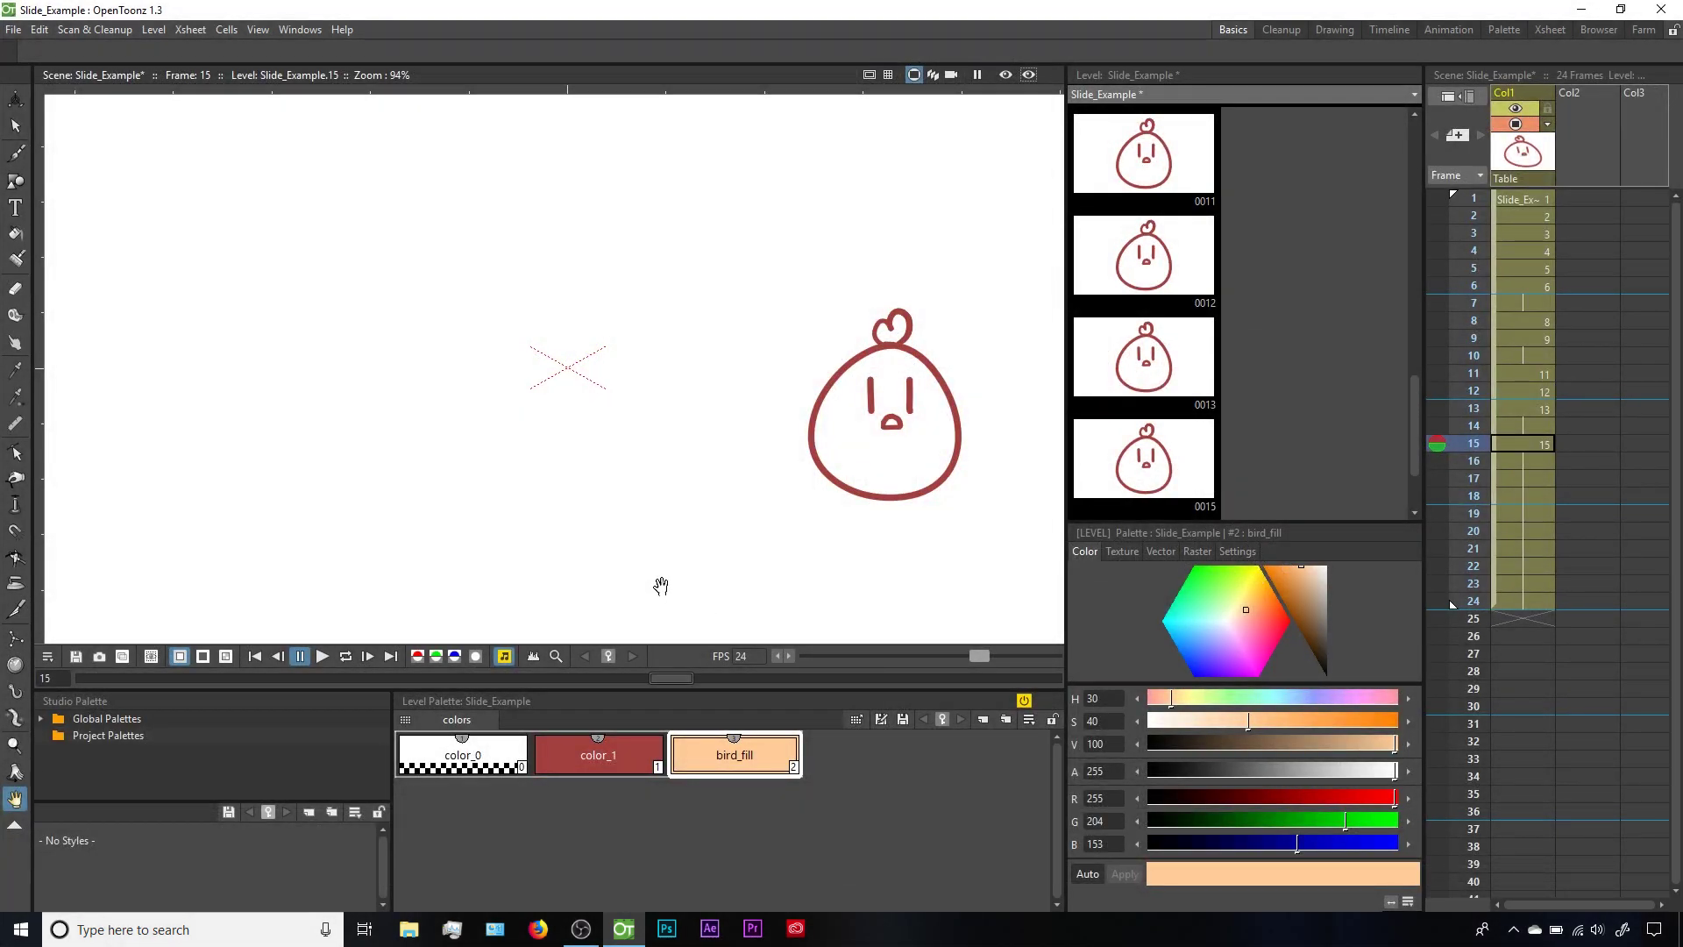
# - Range-fill the slide bird with peach bird_fill from frame 1 to frame 6
pyautogui.press('l')
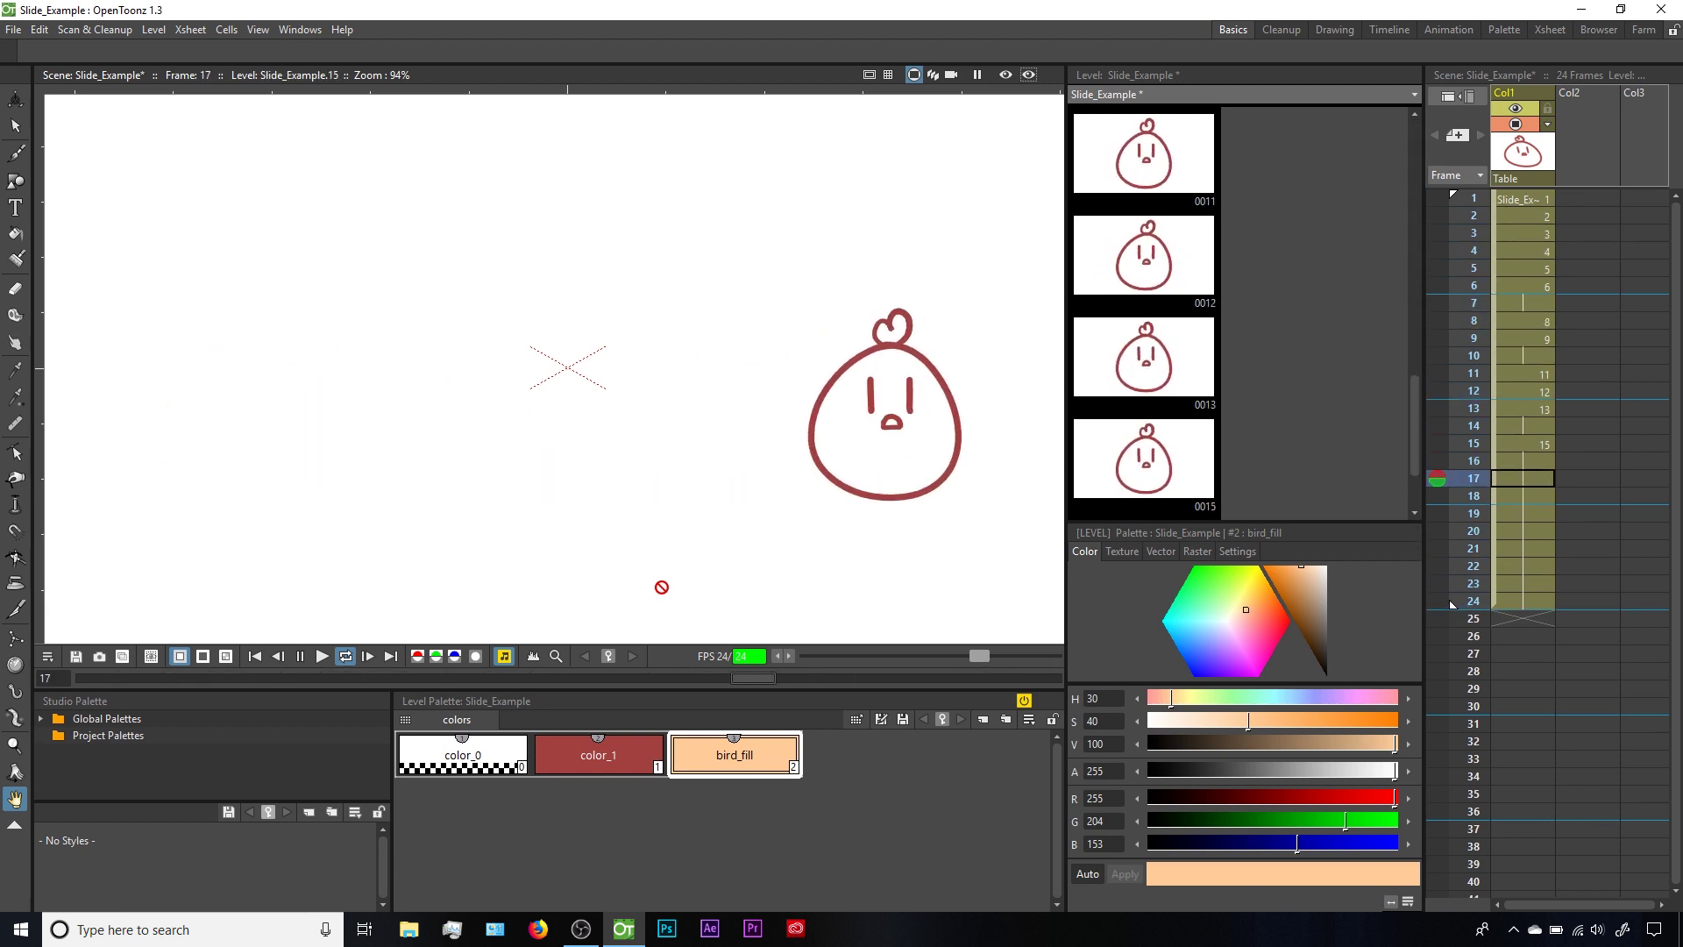
pyautogui.press('l')
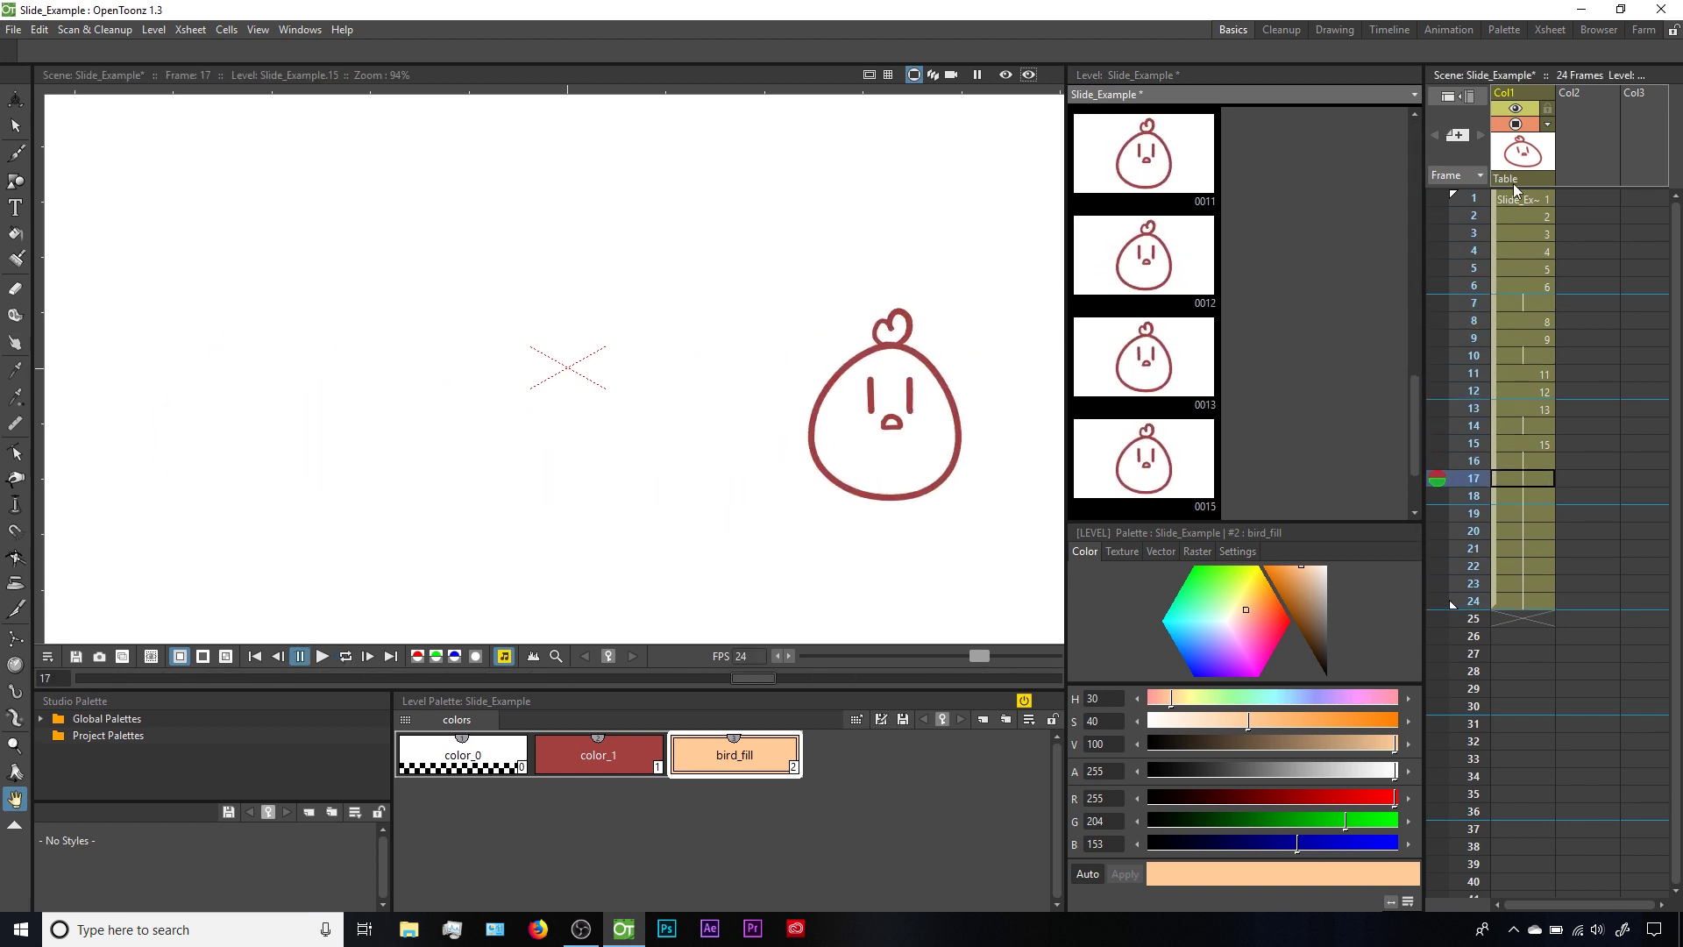
pyautogui.click(1528, 200)
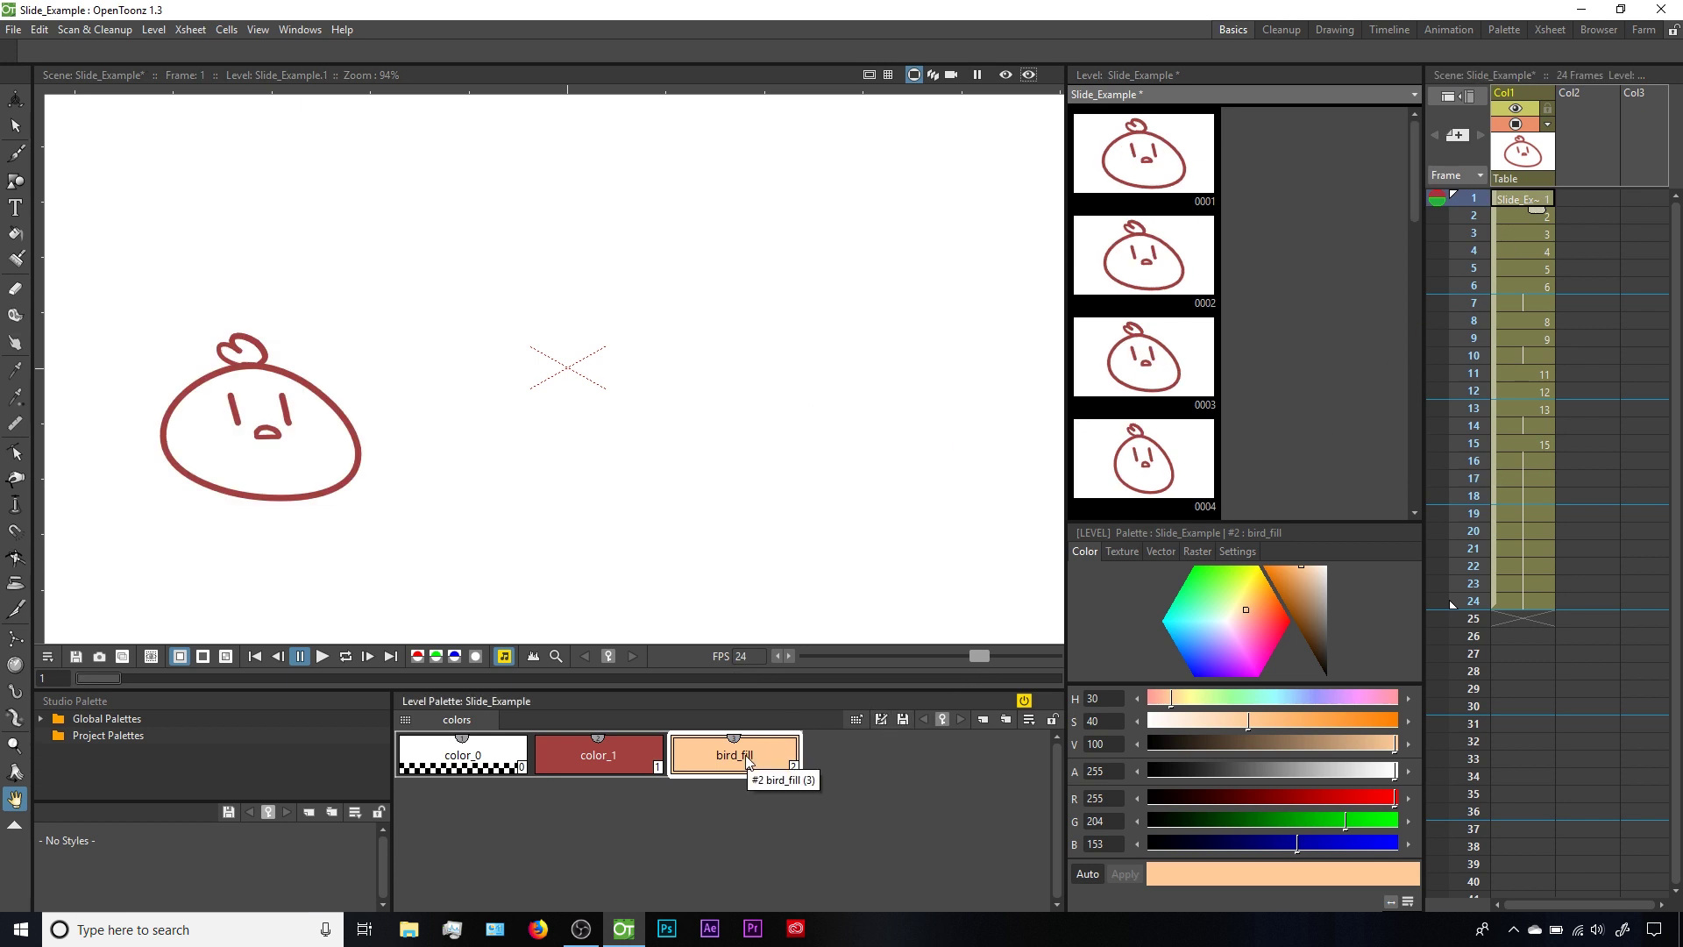
pyautogui.press('f')
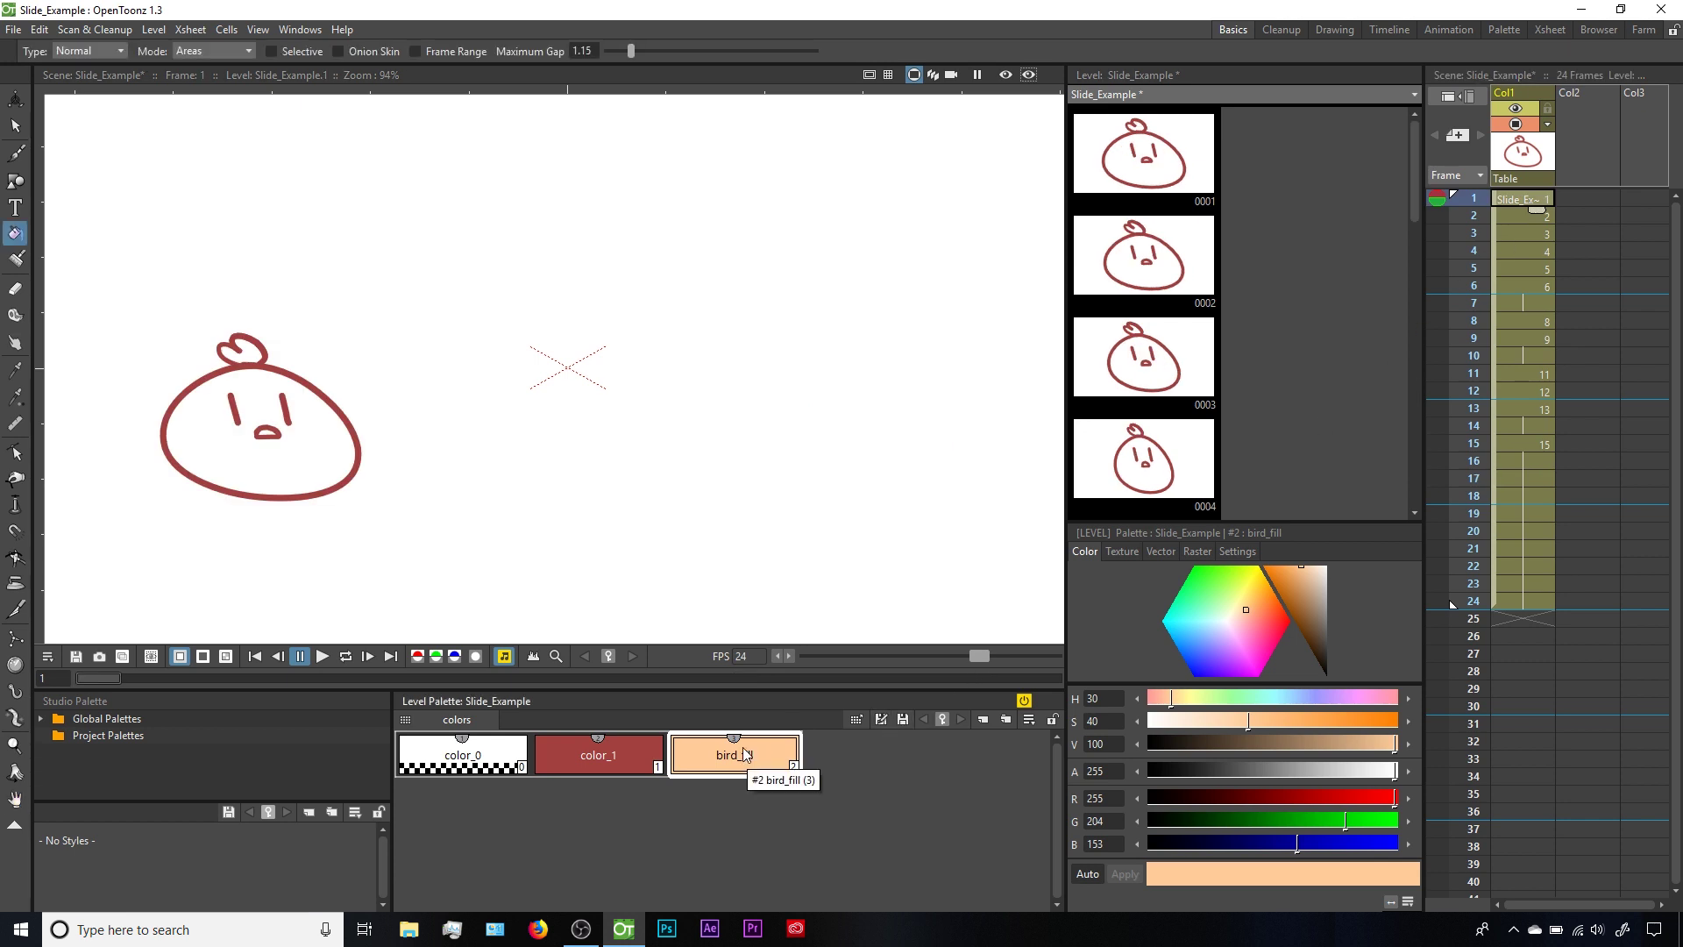
pyautogui.click(427, 52)
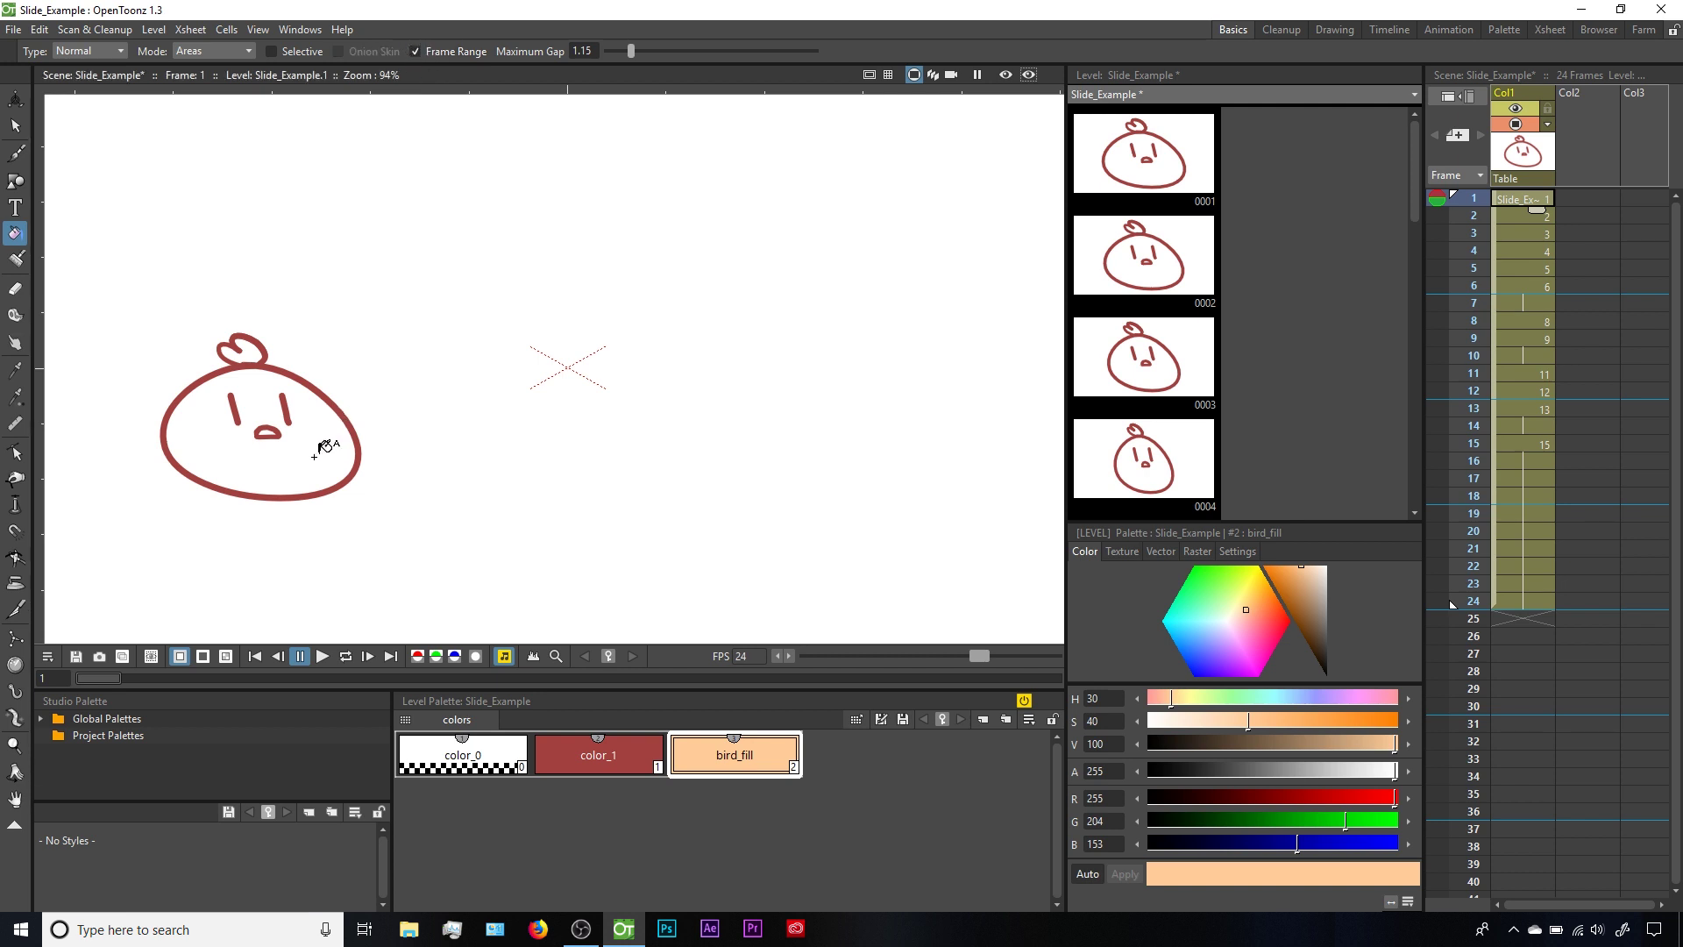
pyautogui.click(287, 455)
pyautogui.press('.')
pyautogui.press('.')
pyautogui.press('.')
pyautogui.press('.')
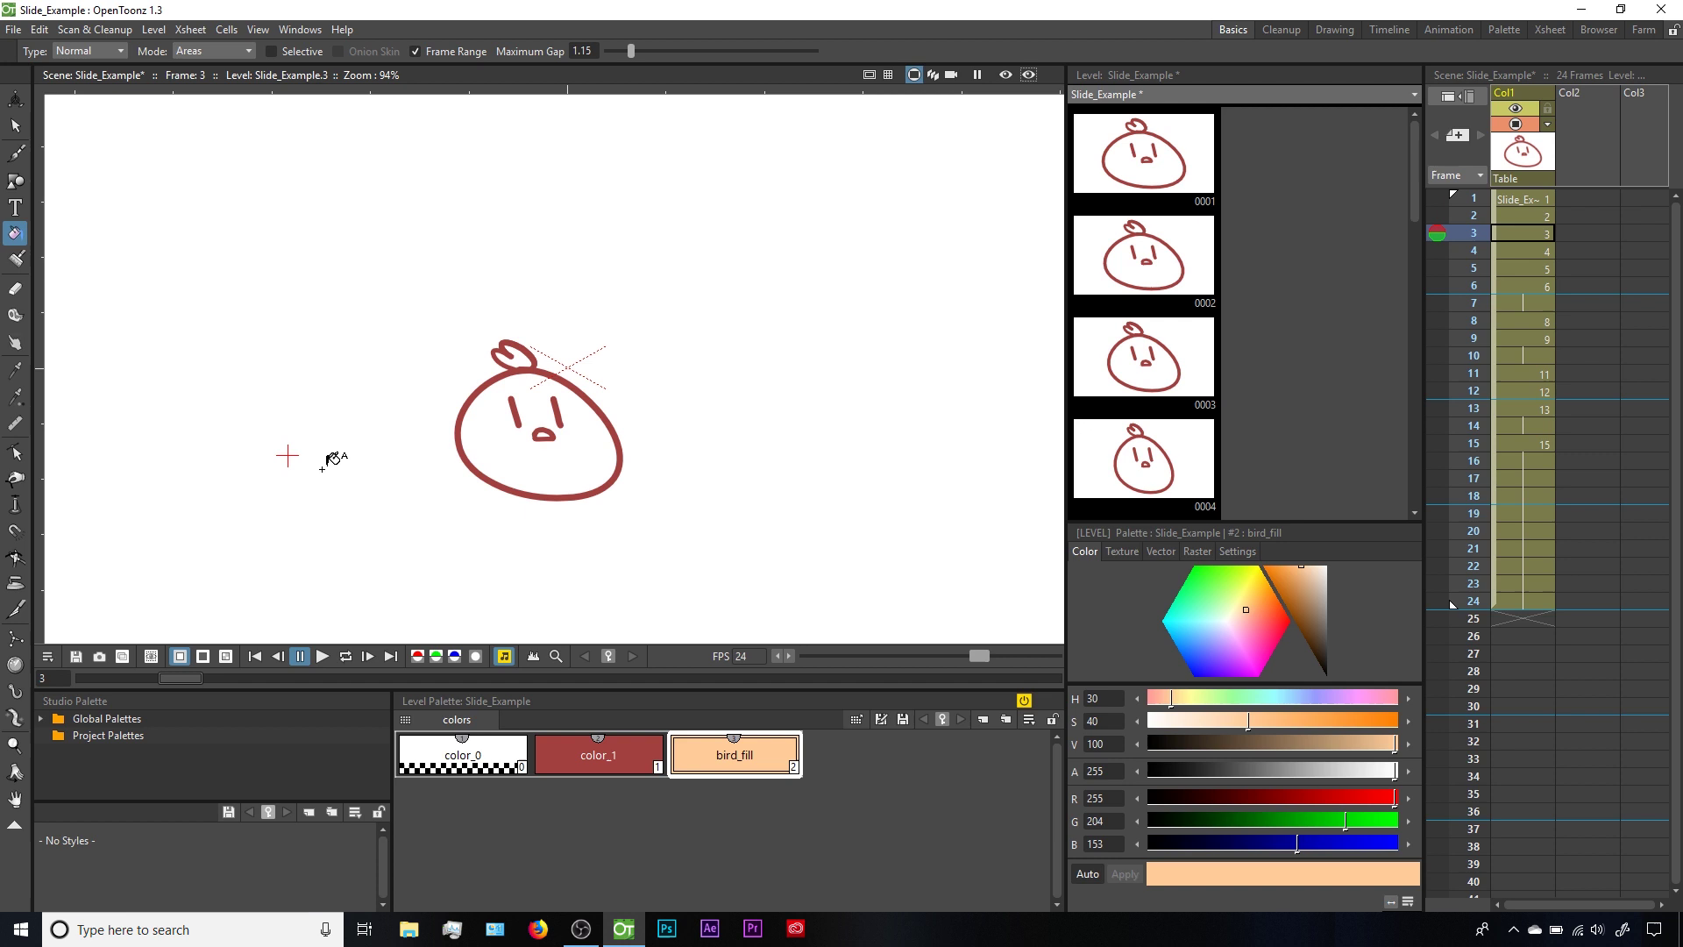
pyautogui.press('.')
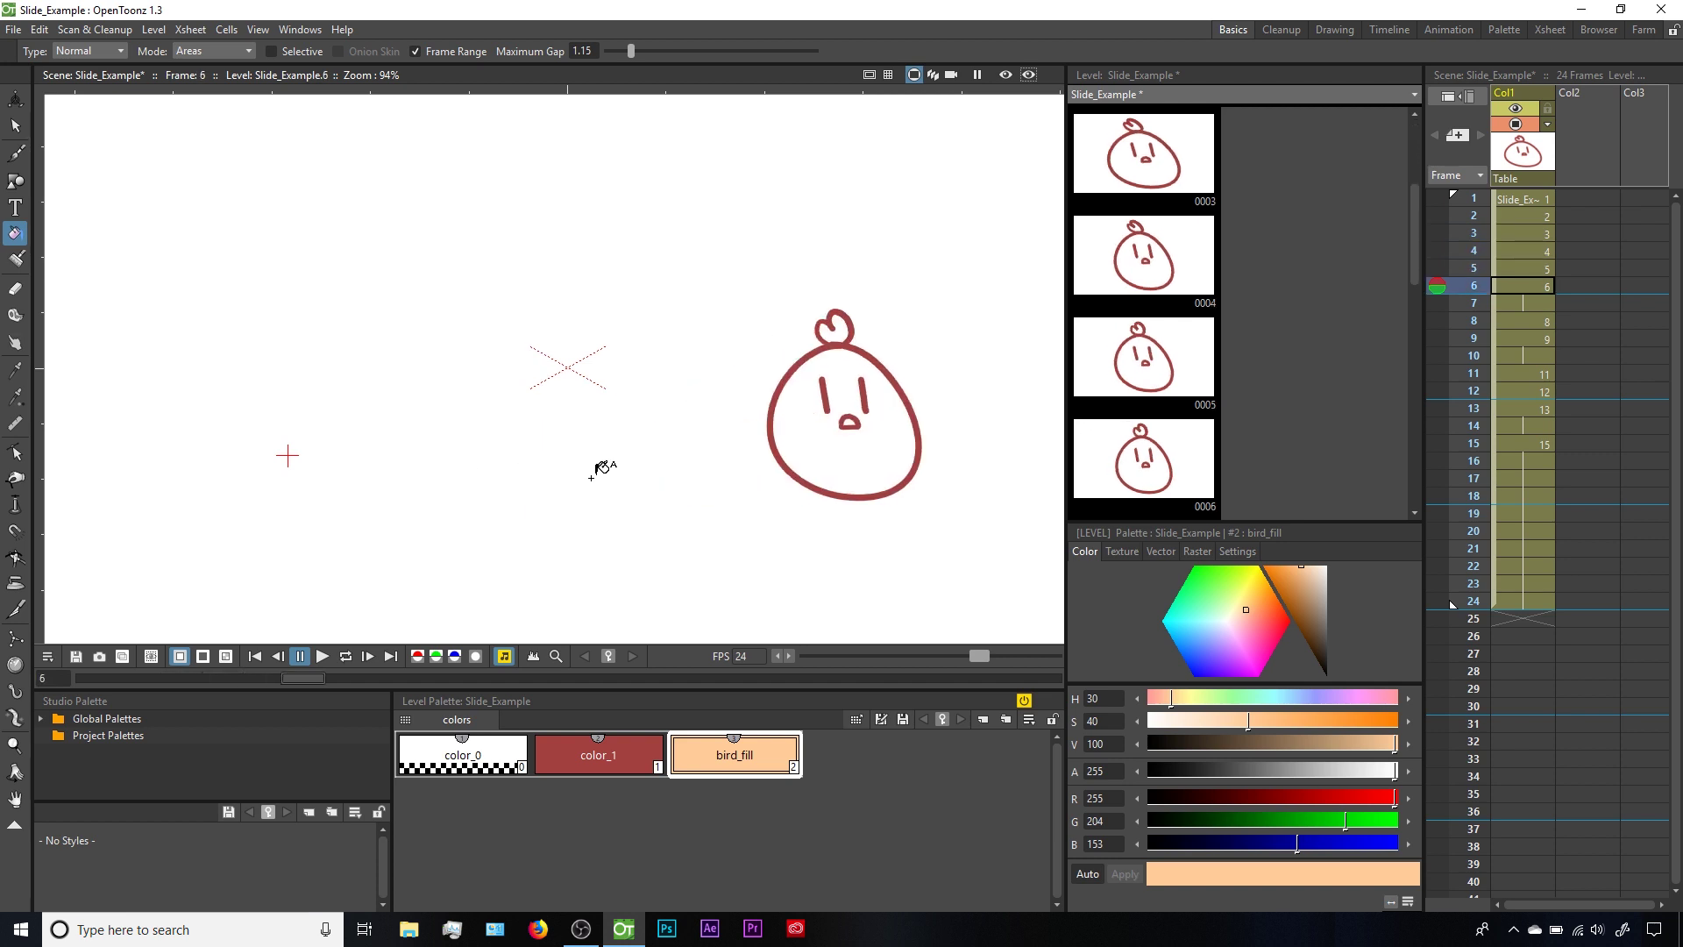
pyautogui.click(853, 449)
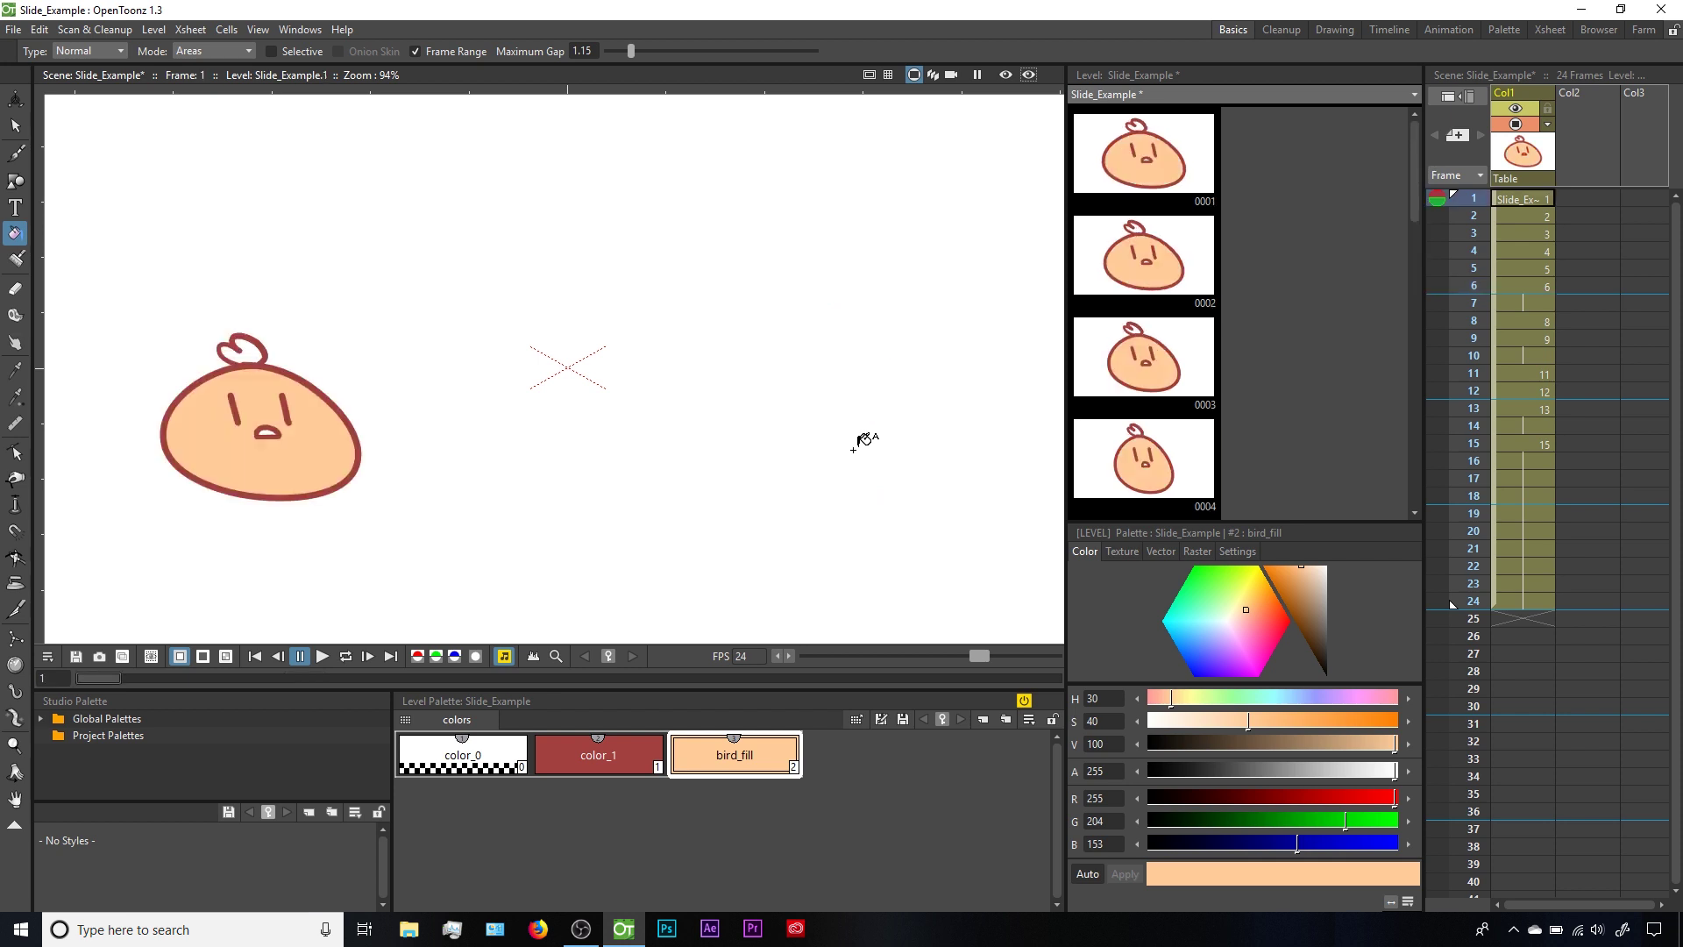
# - Step through frames 1 to 6 to check the peach range fill
pyautogui.press('.')
pyautogui.press('.')
pyautogui.press('.')
pyautogui.press('.')
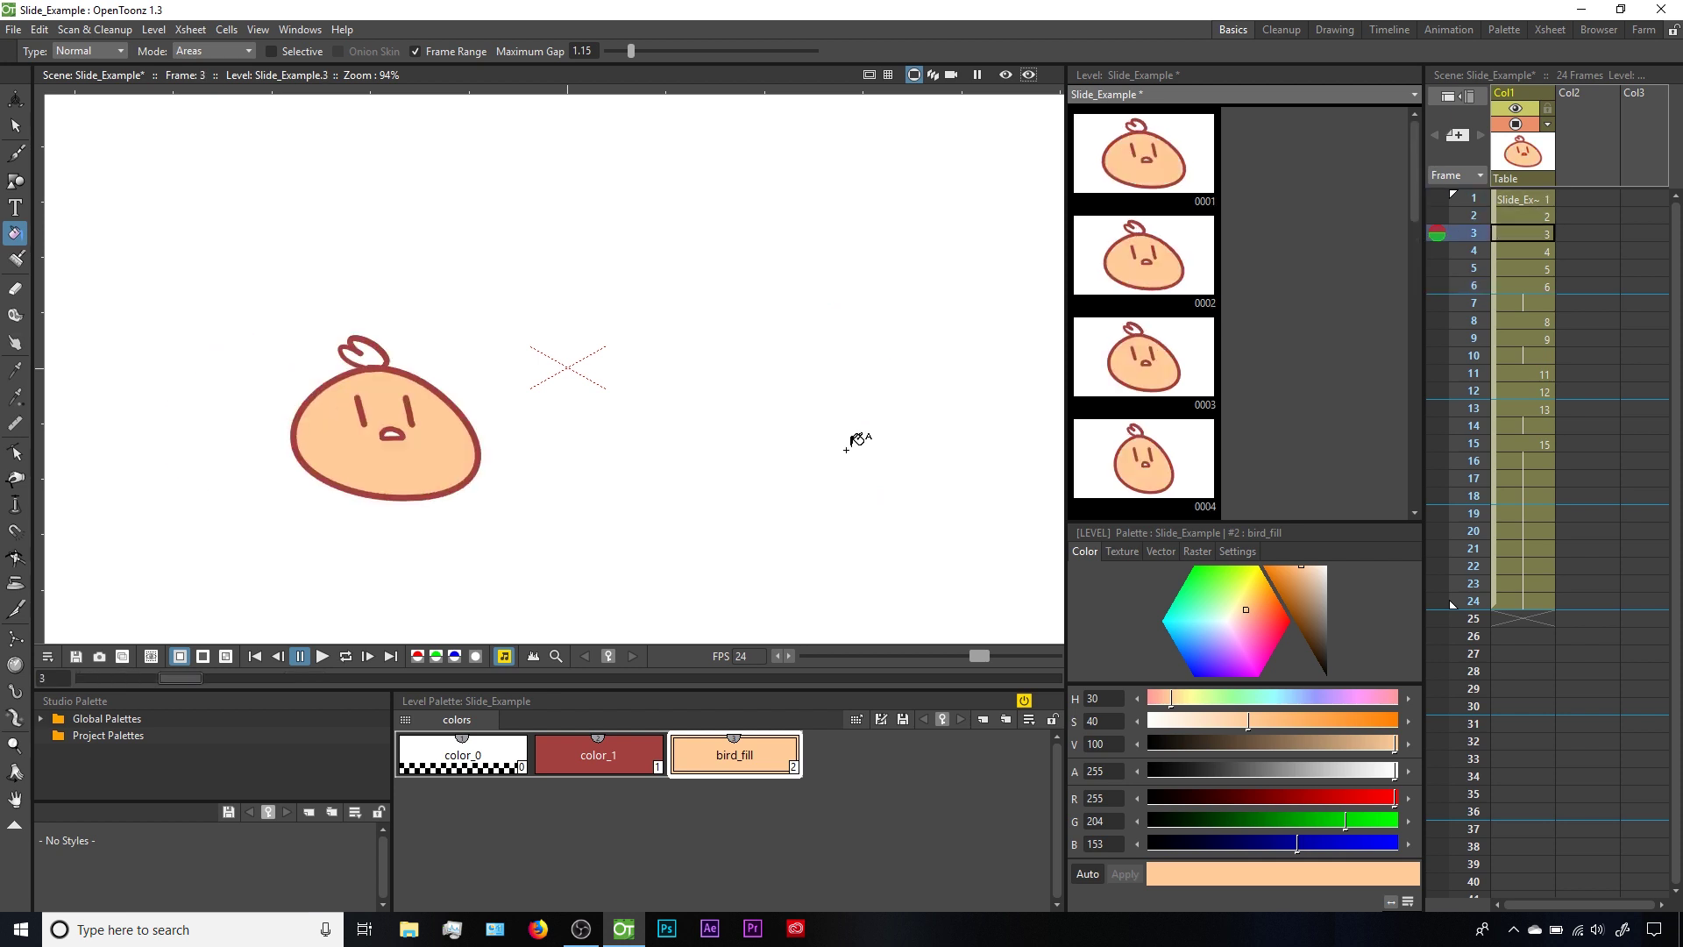
pyautogui.press('.')
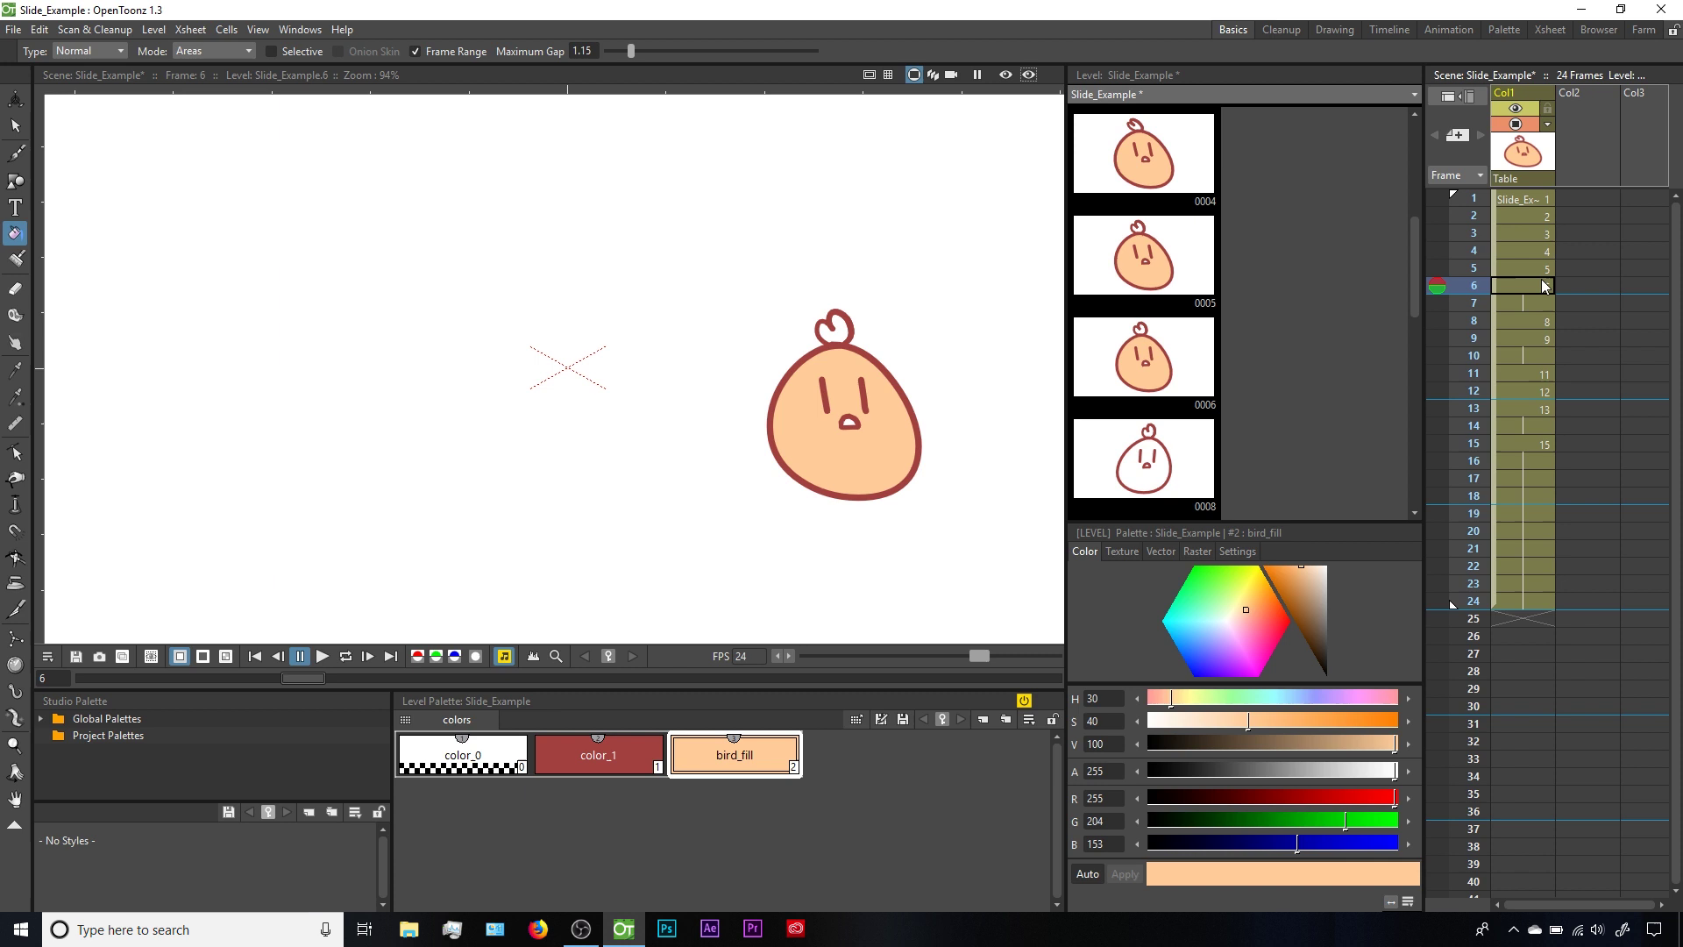
pyautogui.click(1511, 201)
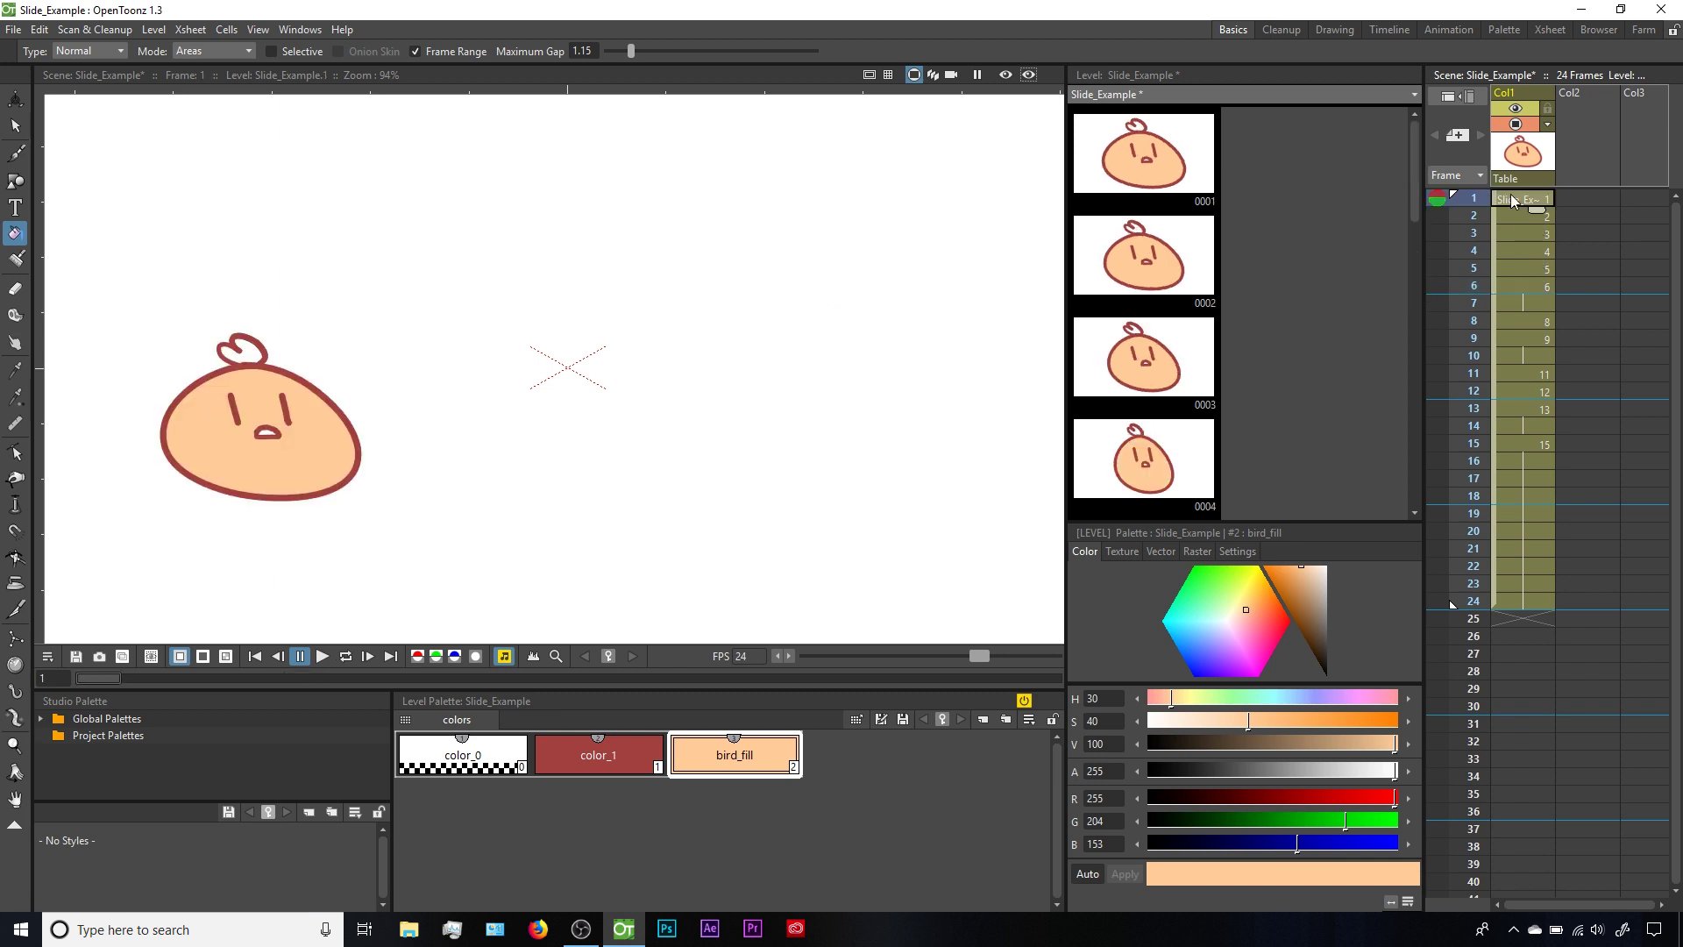
pyautogui.click(1513, 287)
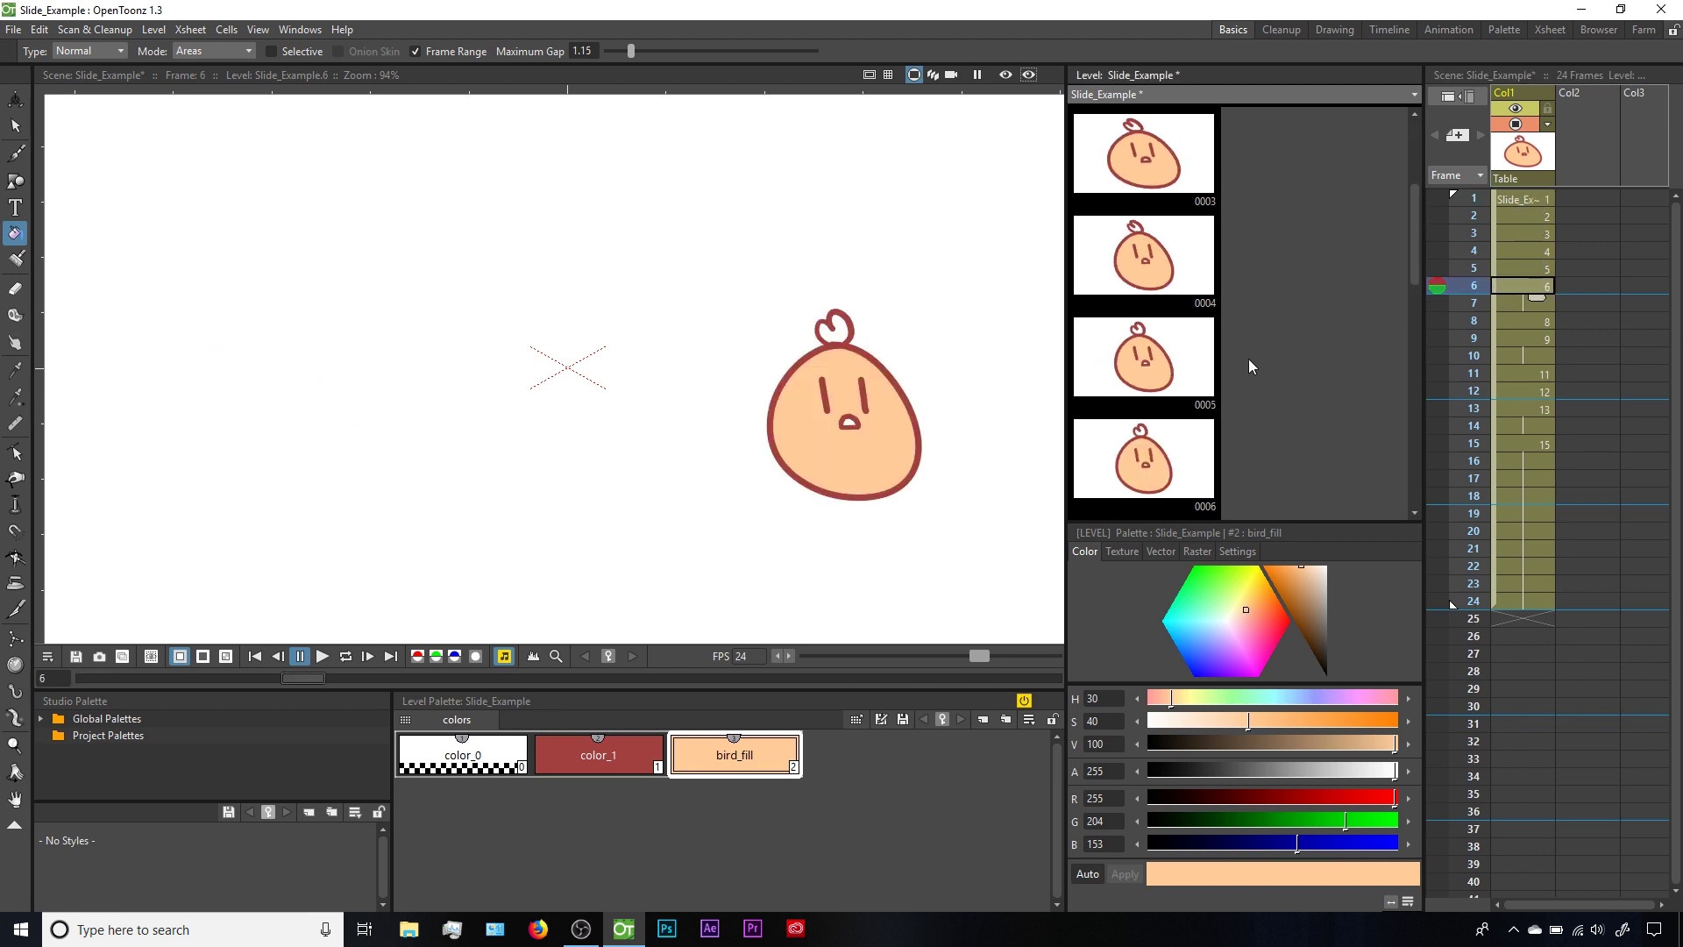
pyautogui.click(1527, 199)
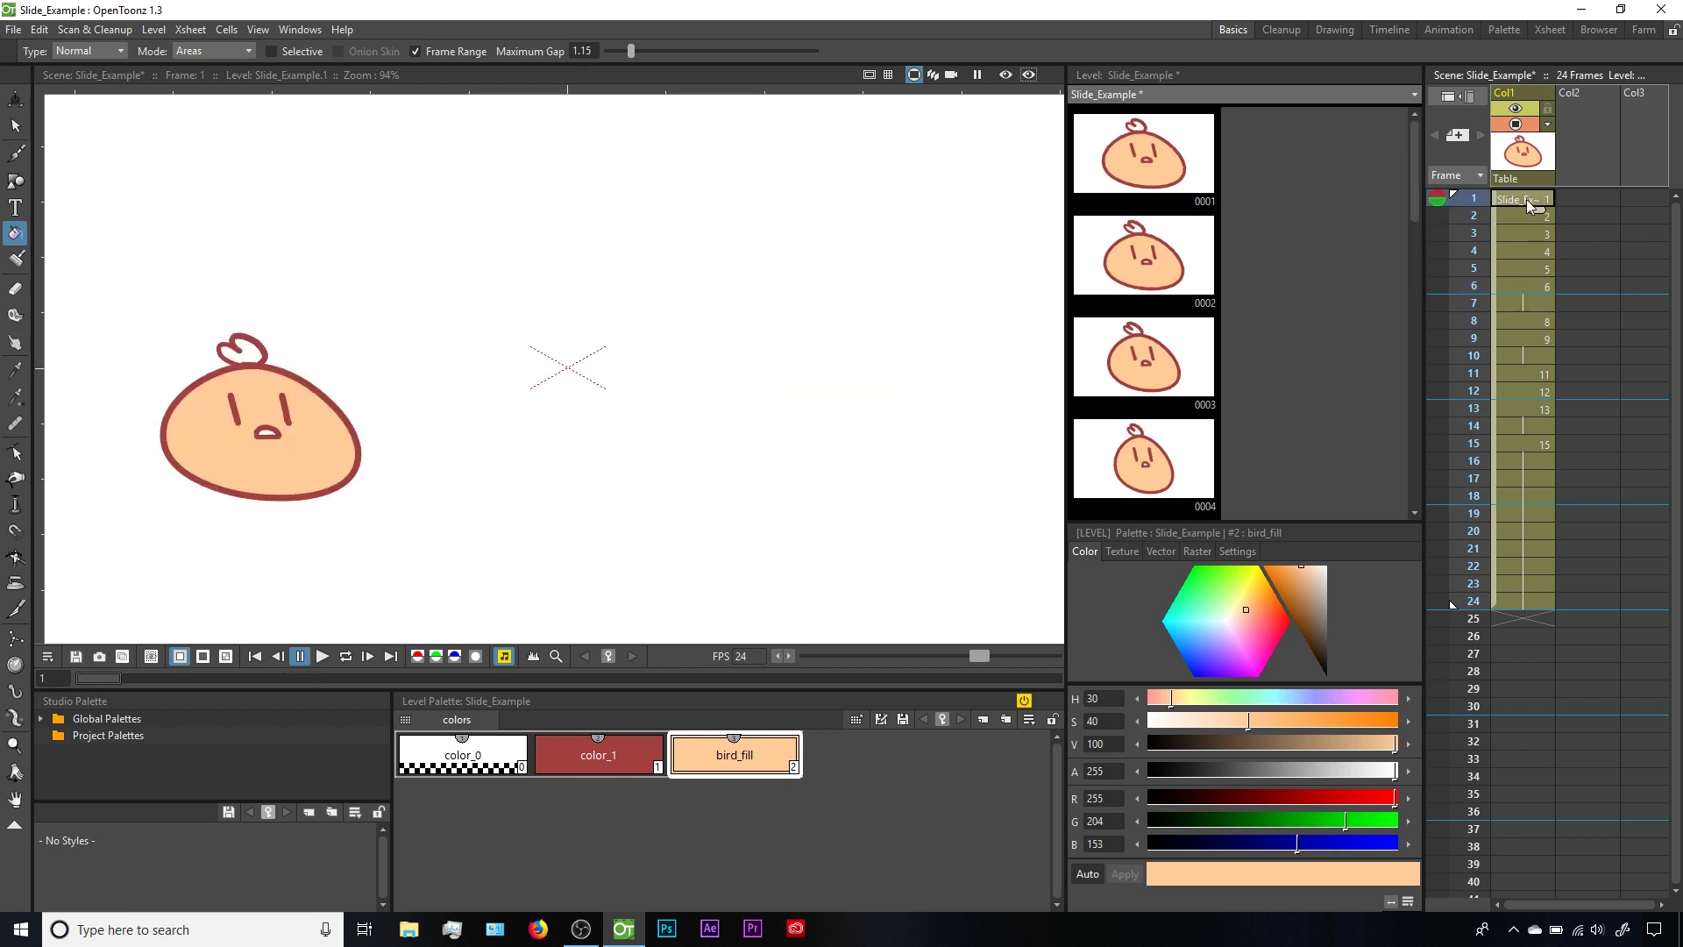
pyautogui.press('Down')
pyautogui.press('Down')
pyautogui.press('Down')
pyautogui.press('Down')
pyautogui.press('Down')
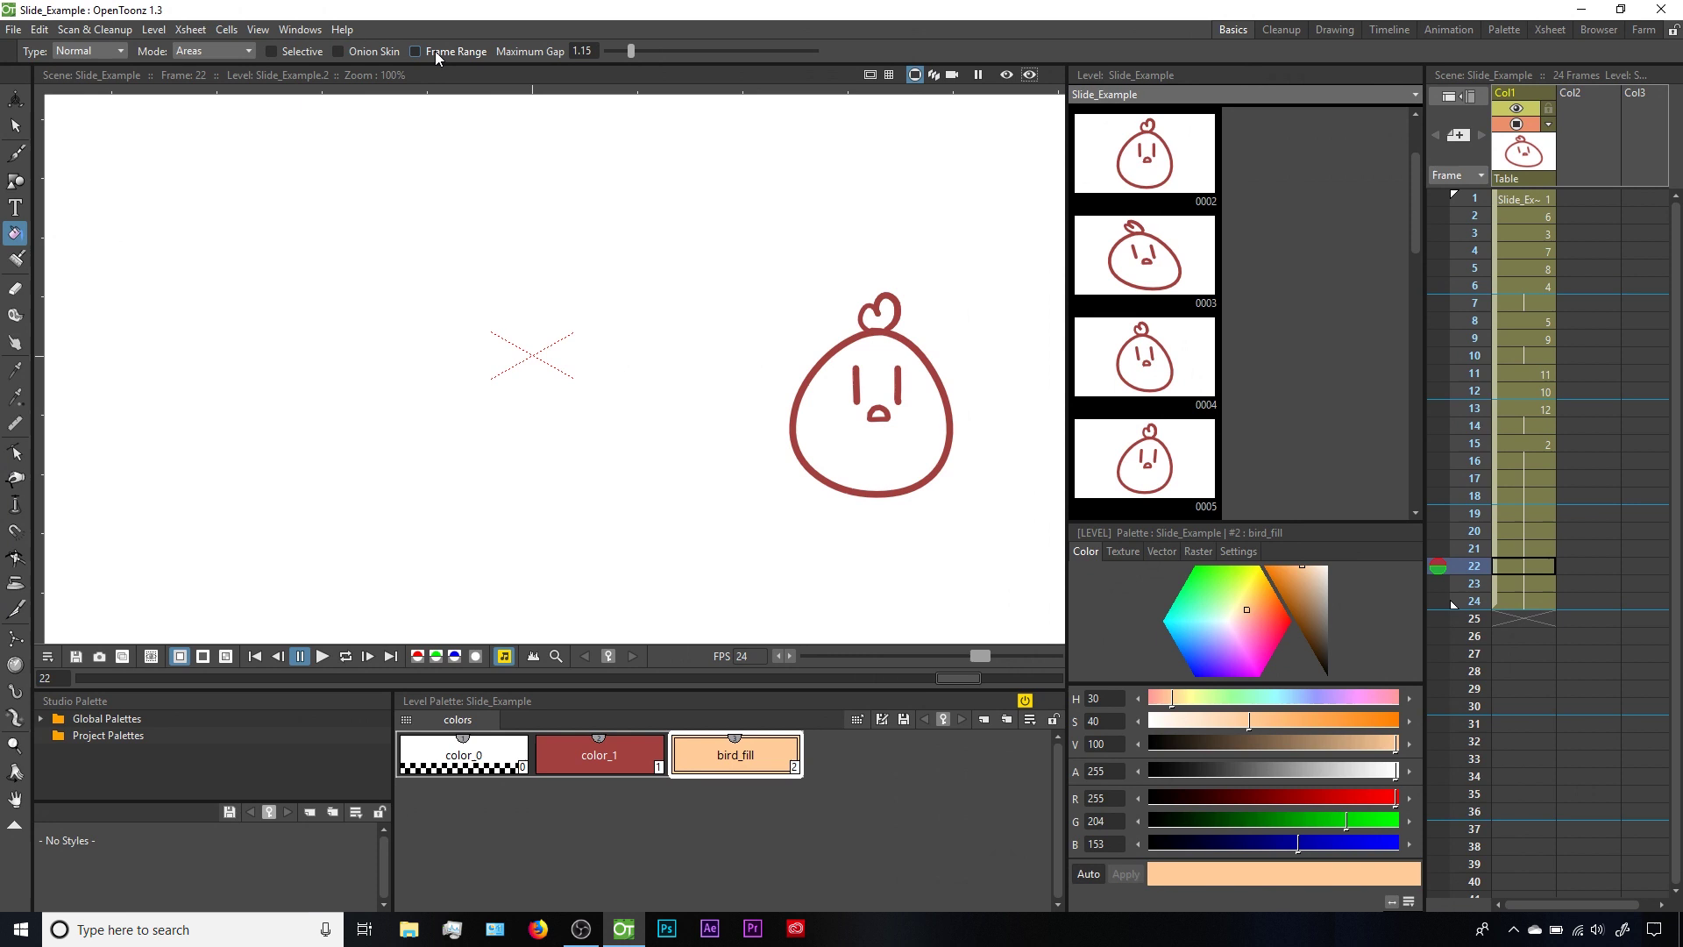
# - Review the renumbered bird at frames 1, 15 and 3, then play and pause it
pyautogui.click(566, 416)
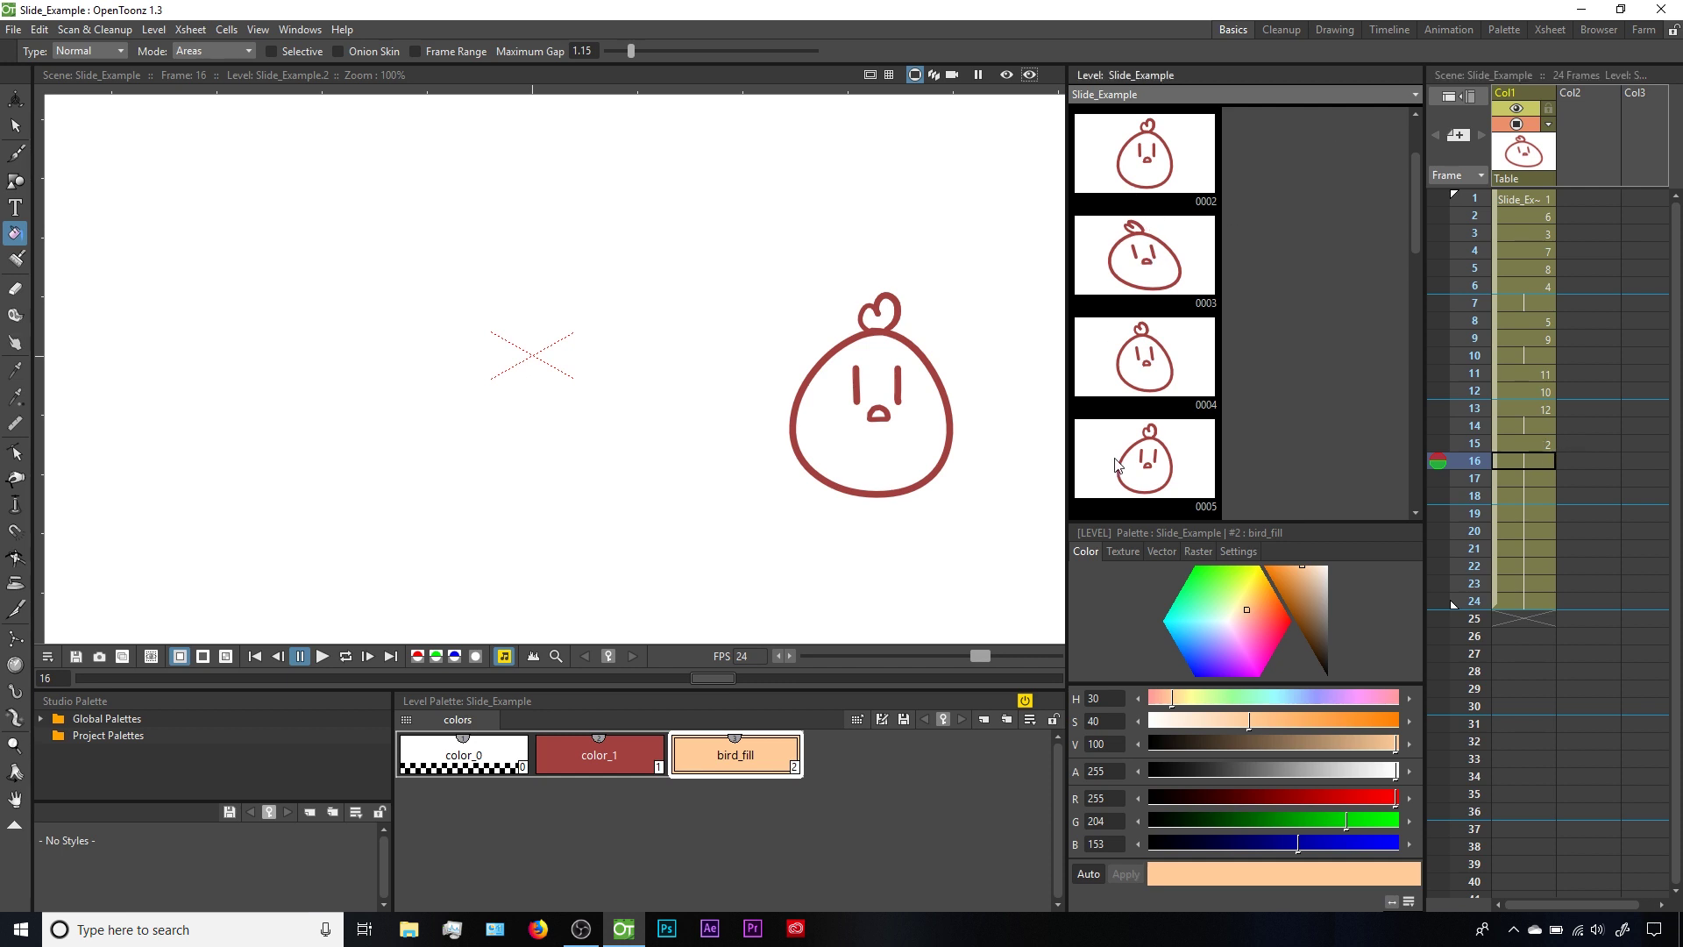
pyautogui.click(1527, 203)
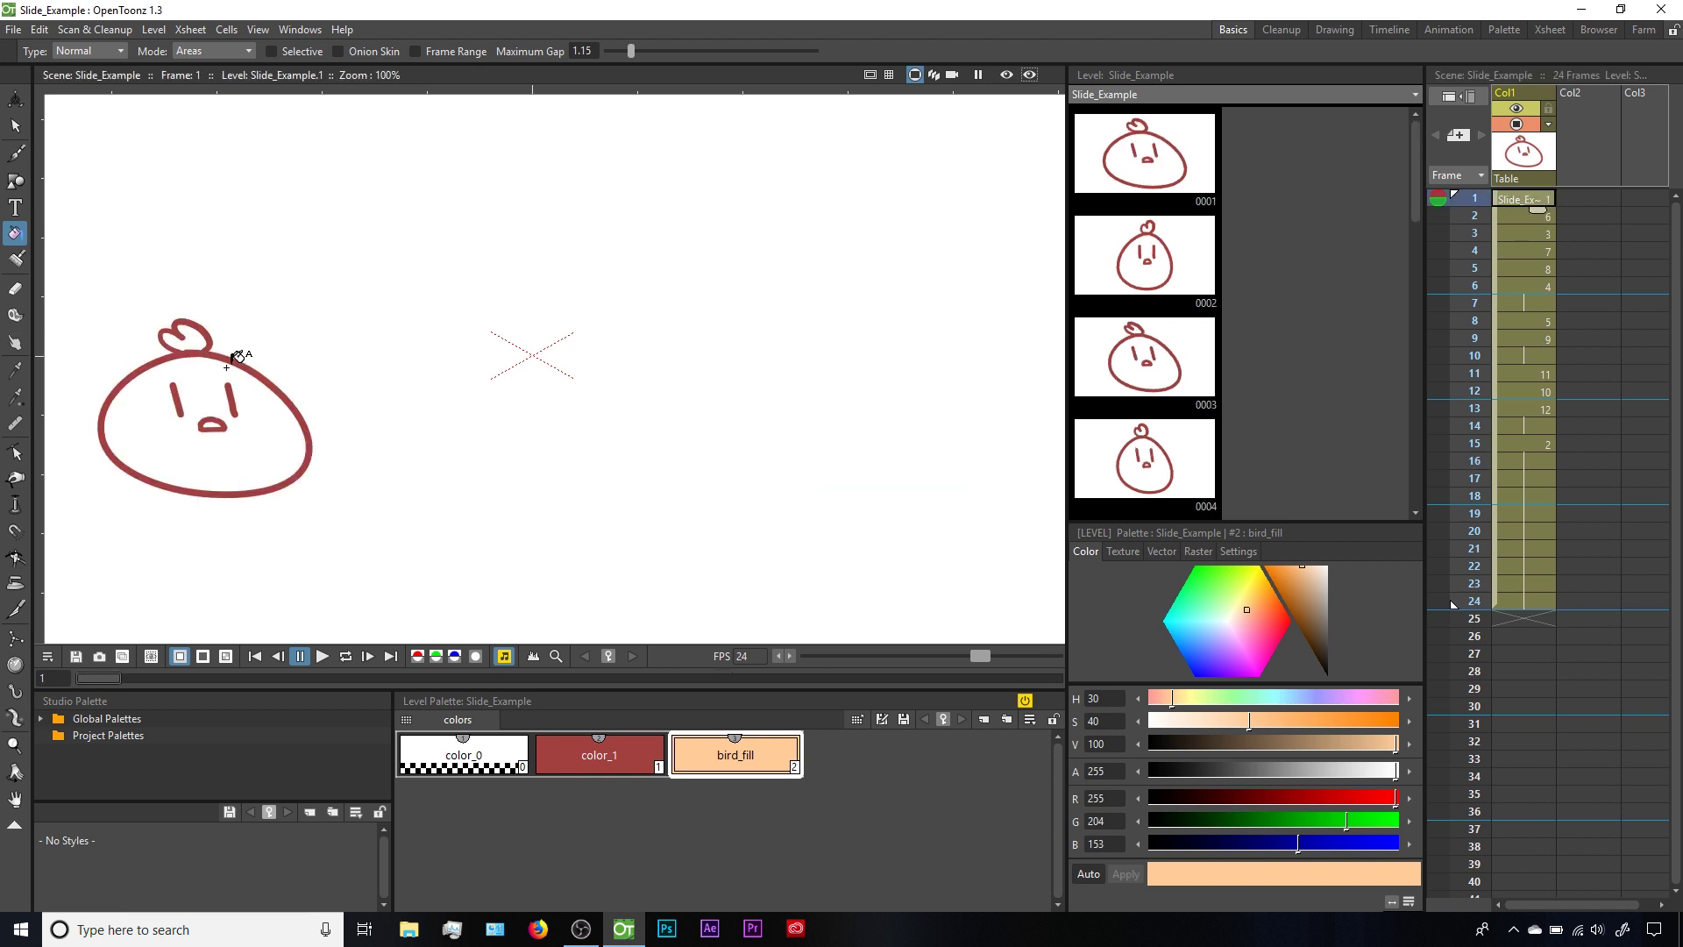
pyautogui.click(1538, 445)
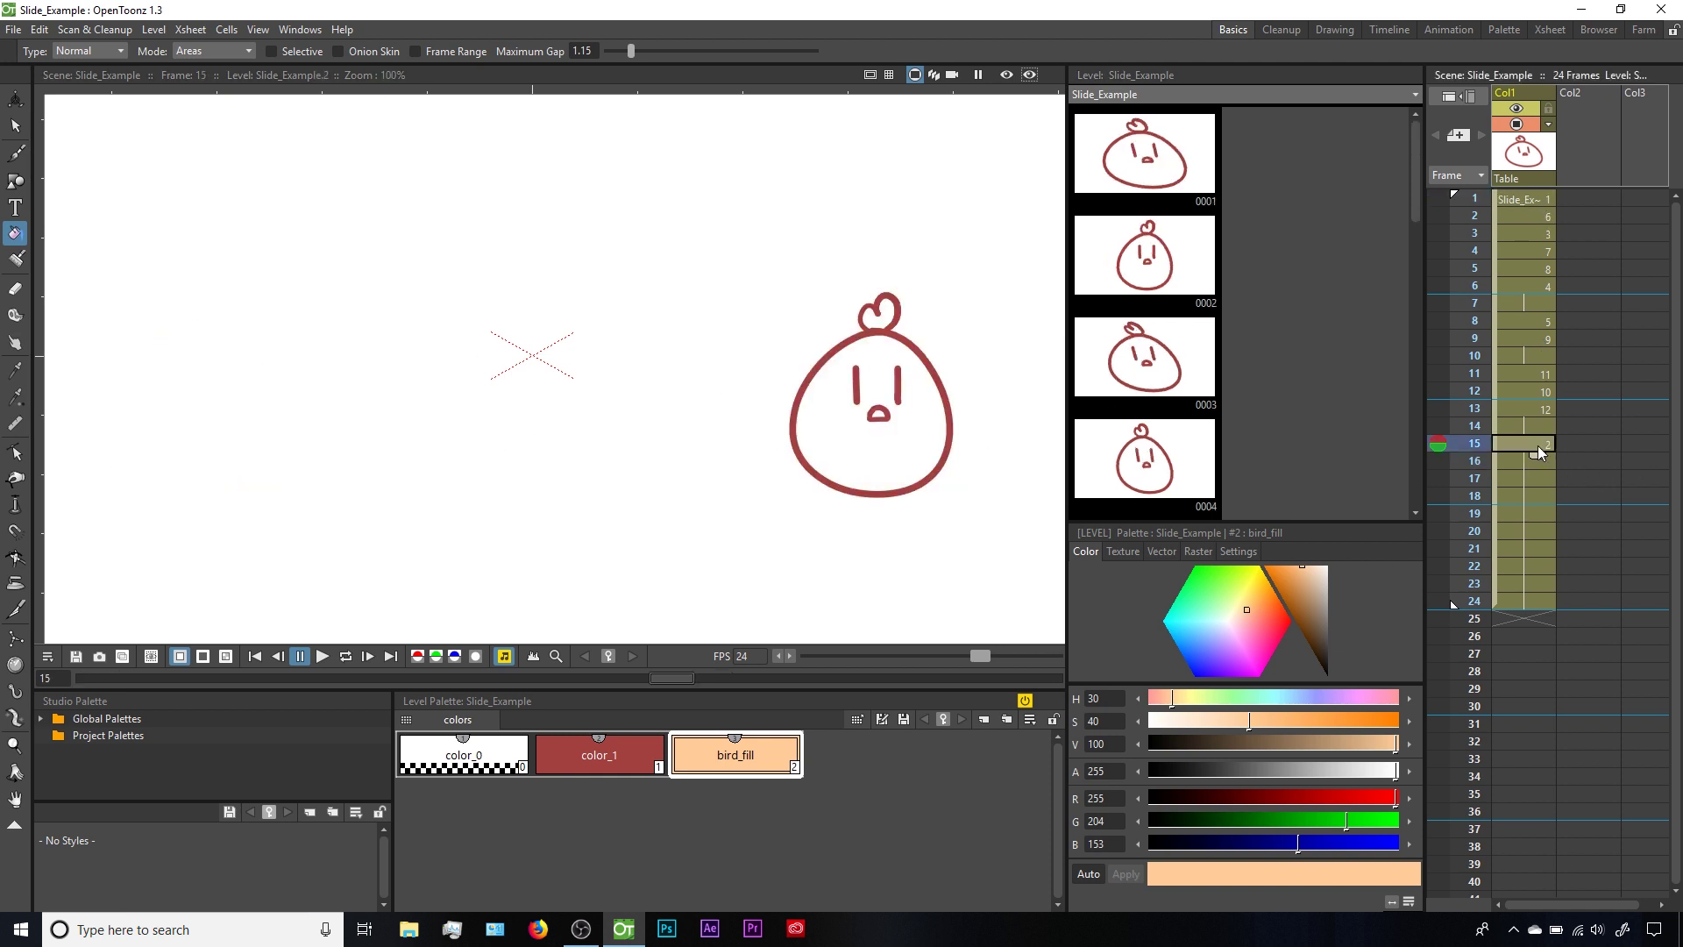
pyautogui.click(1529, 237)
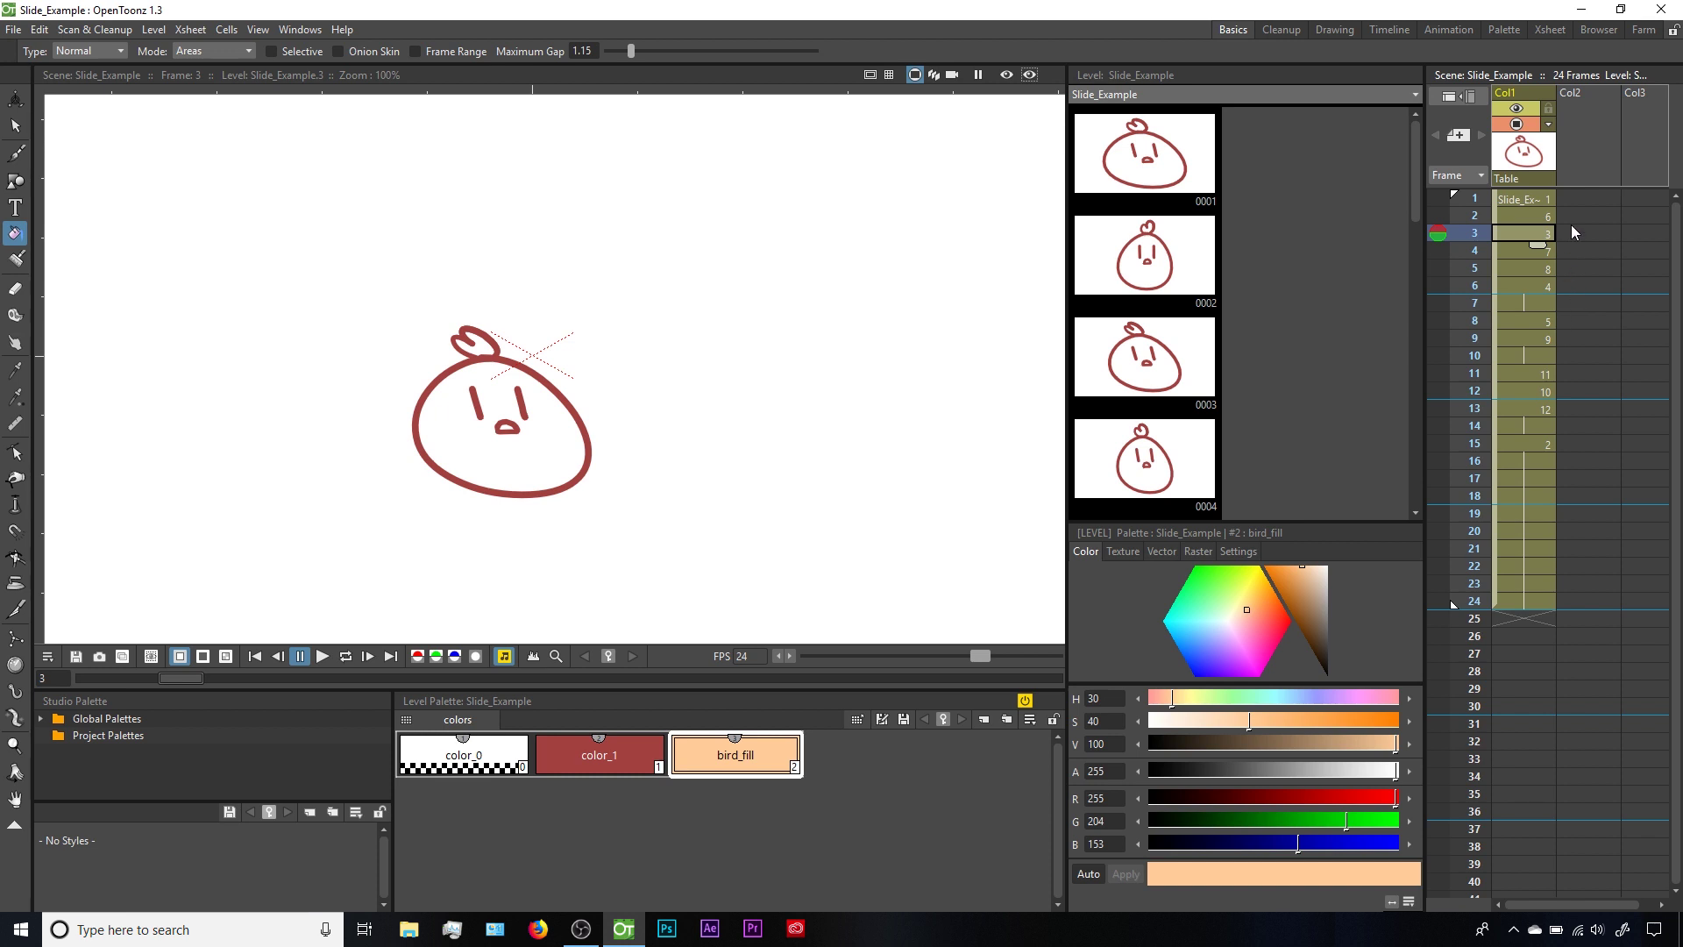
pyautogui.press('p')
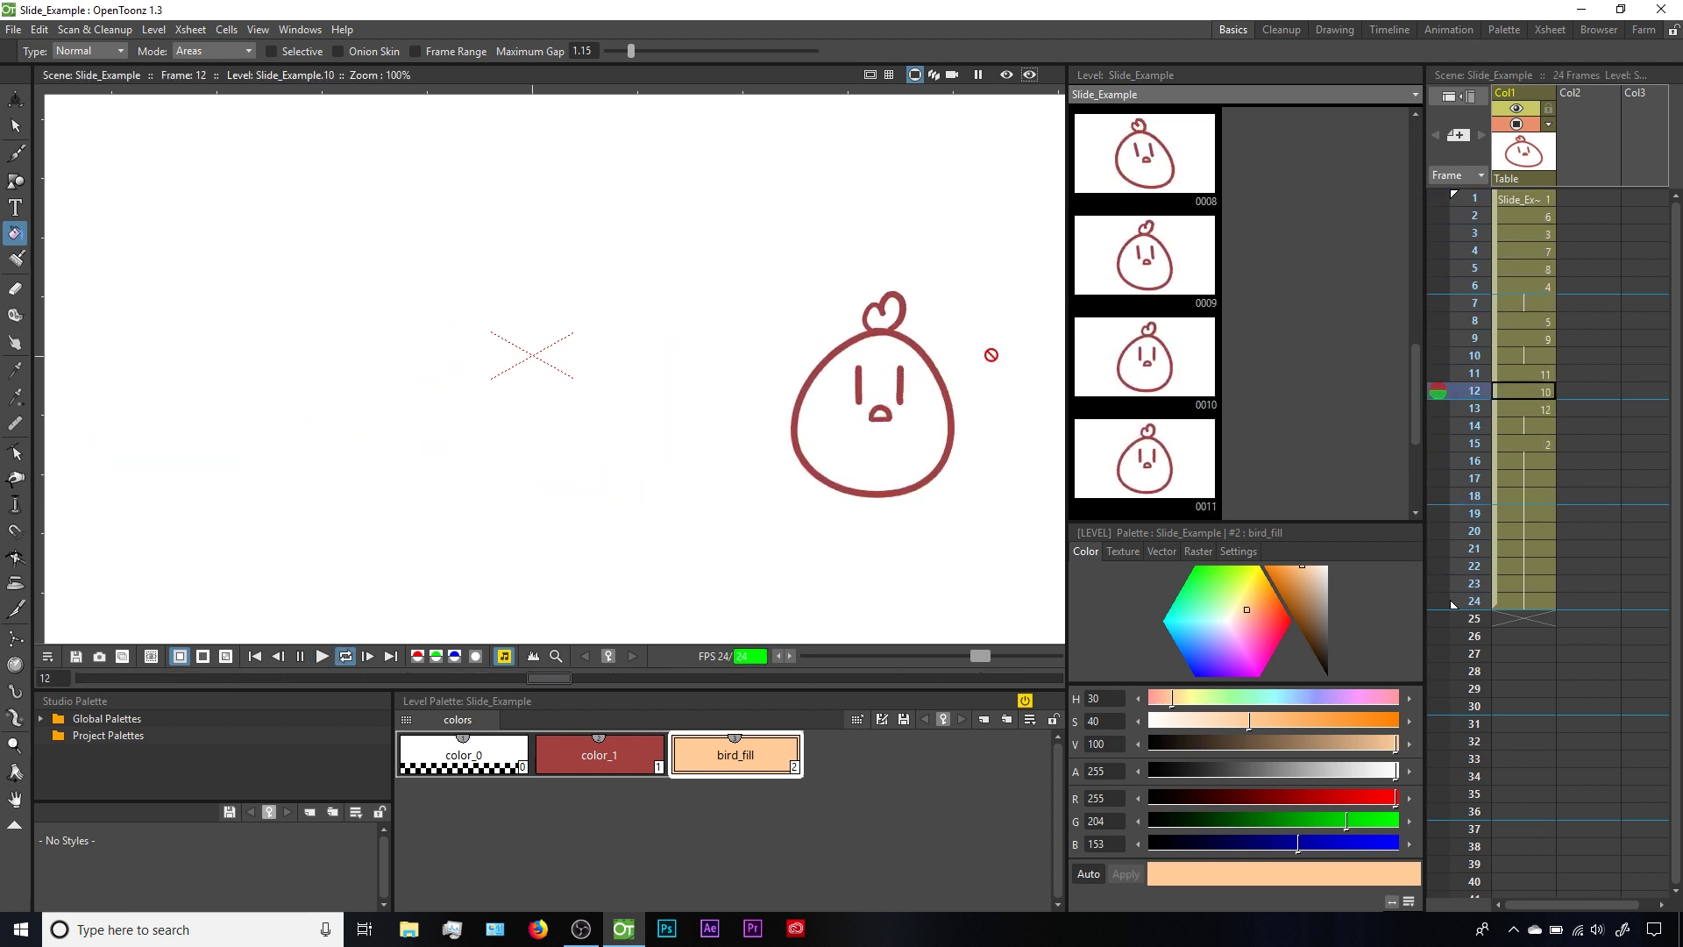
pyautogui.hotkey('shift', 'p')
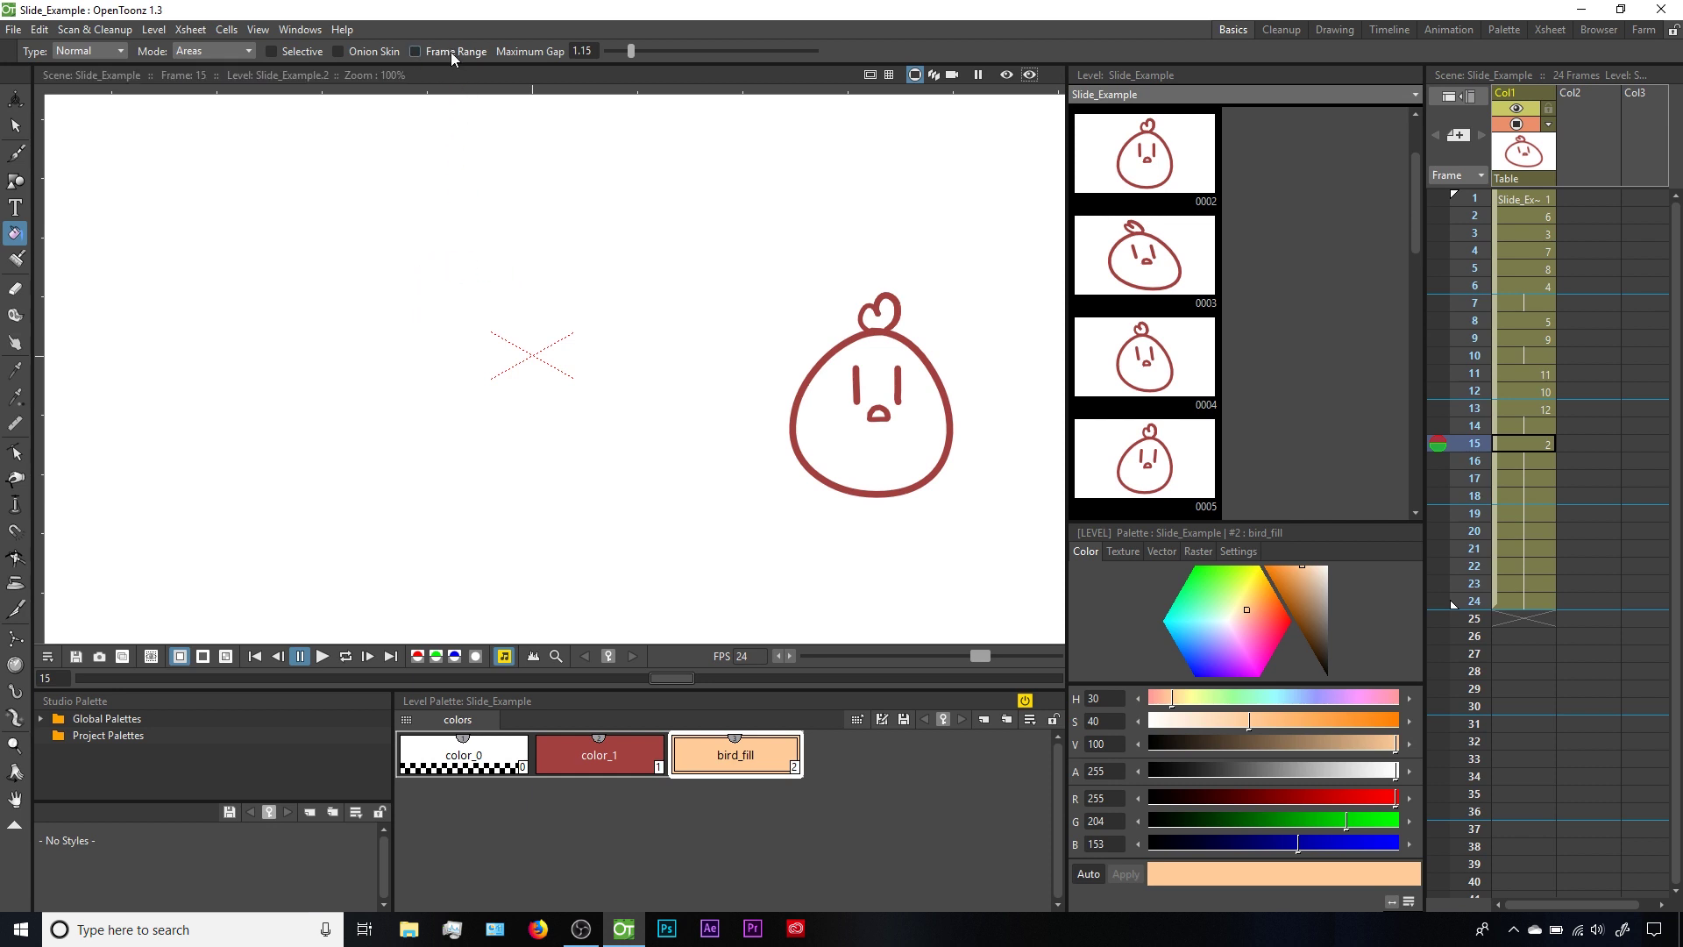
# - Range-fill the renumbered bird peach from frame 1 to frame 6 and check the result
pyautogui.click(1530, 206)
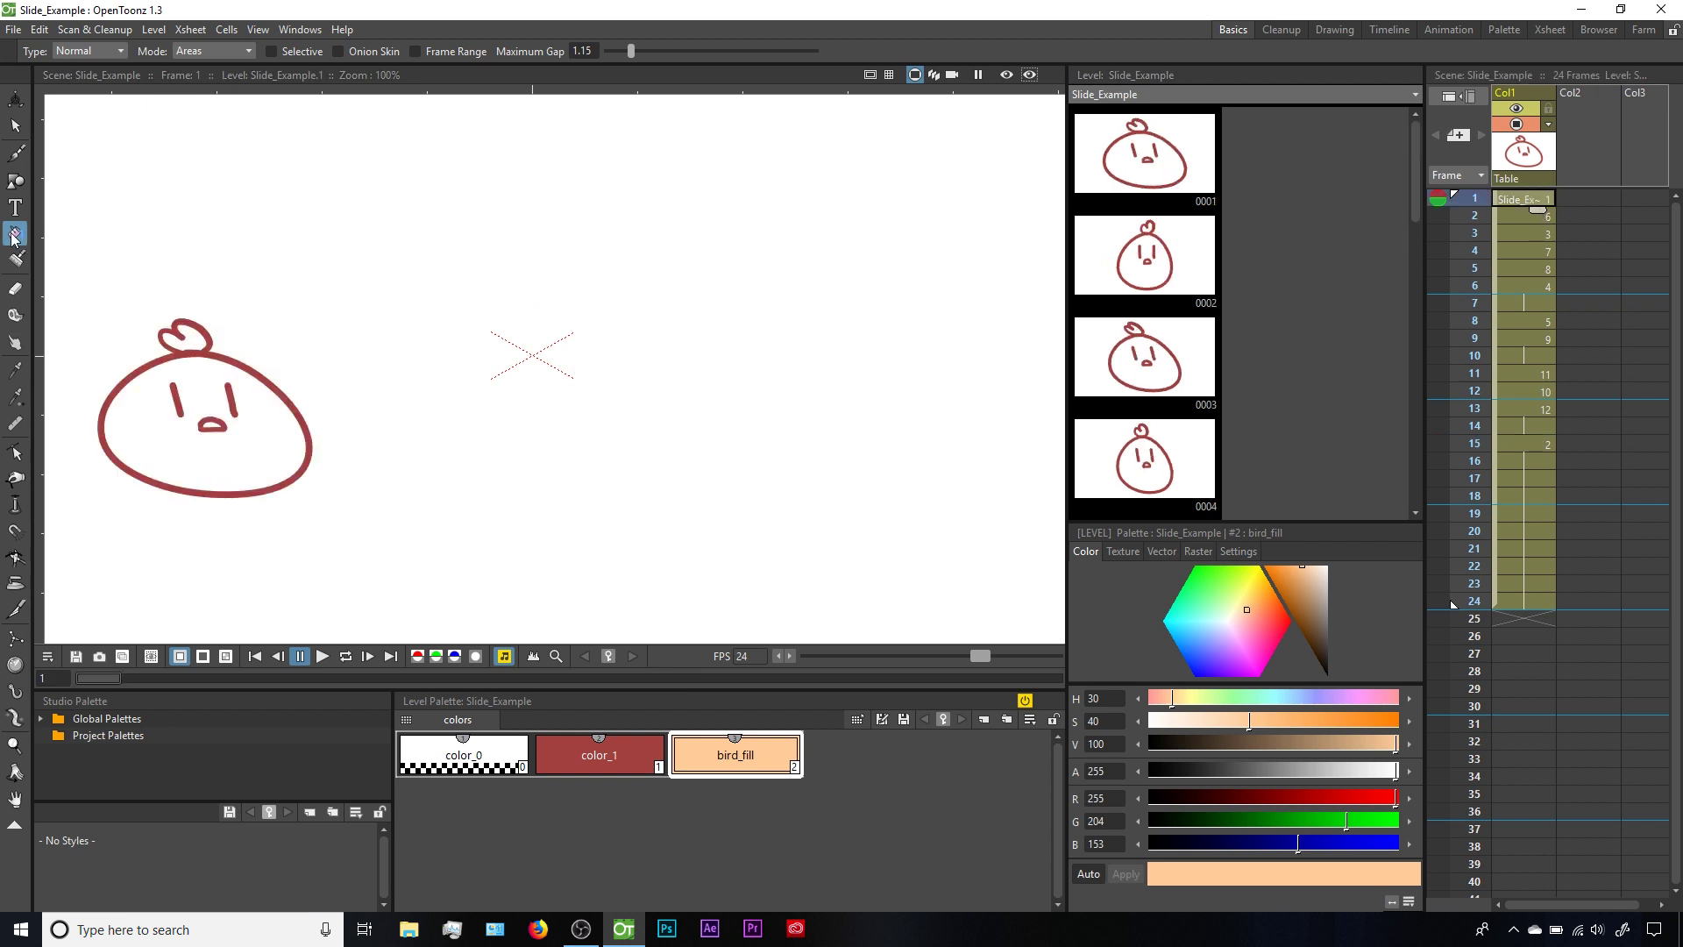
pyautogui.click(447, 52)
pyautogui.click(233, 456)
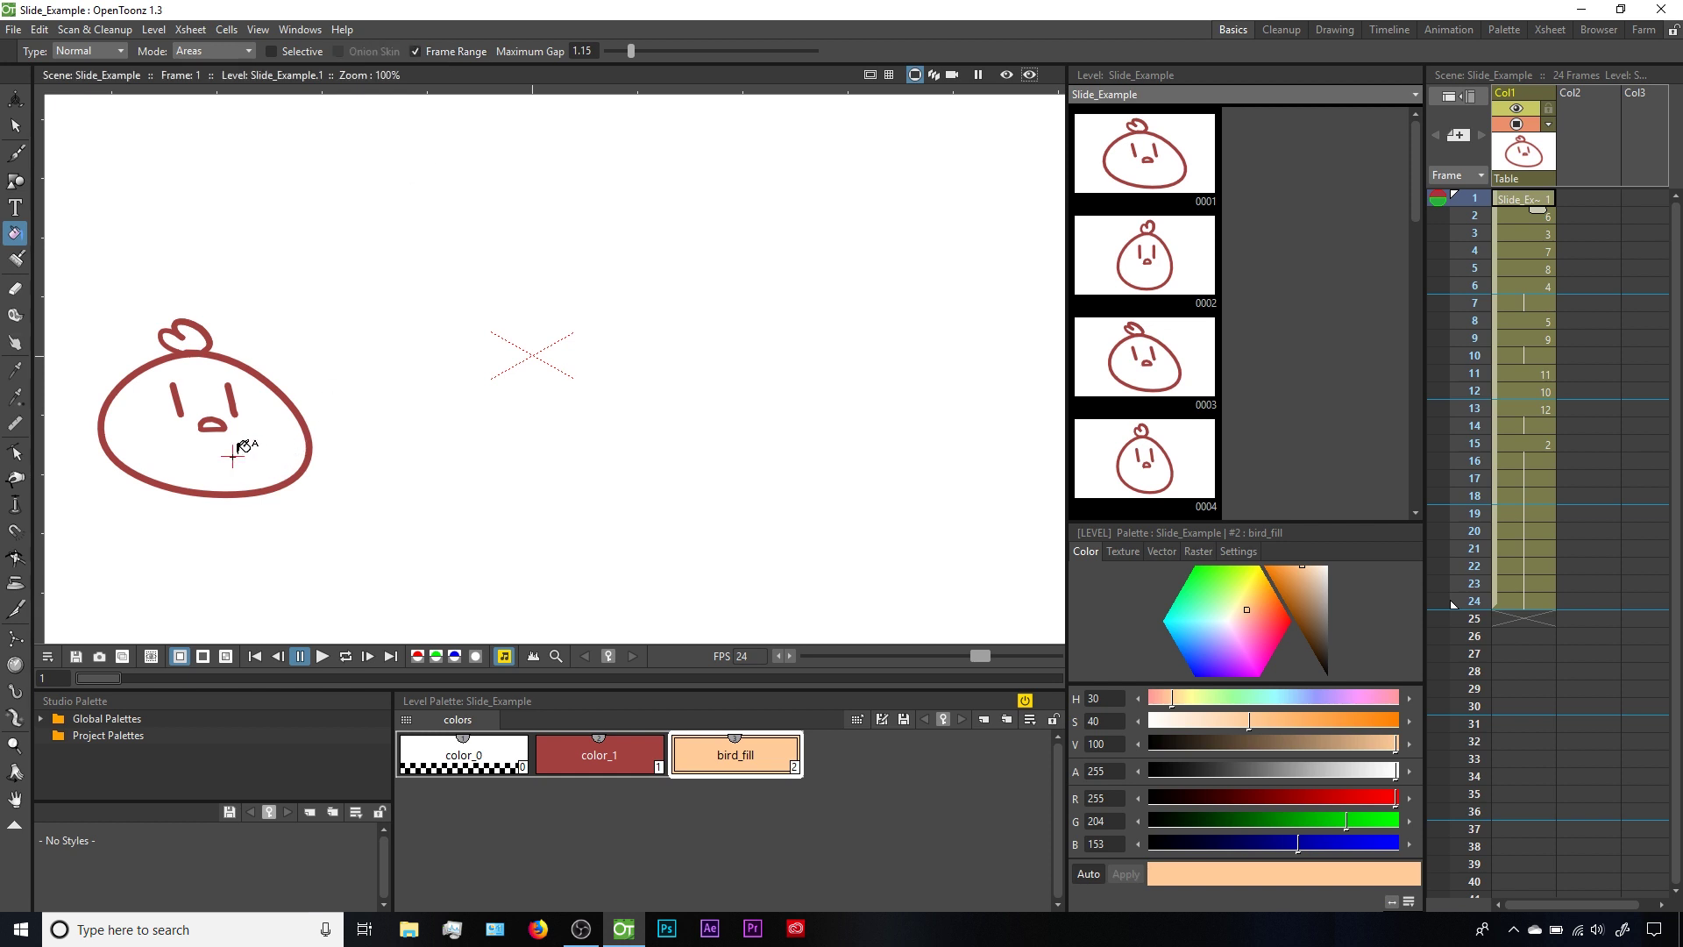
pyautogui.press('.')
pyautogui.press('.')
pyautogui.press('.')
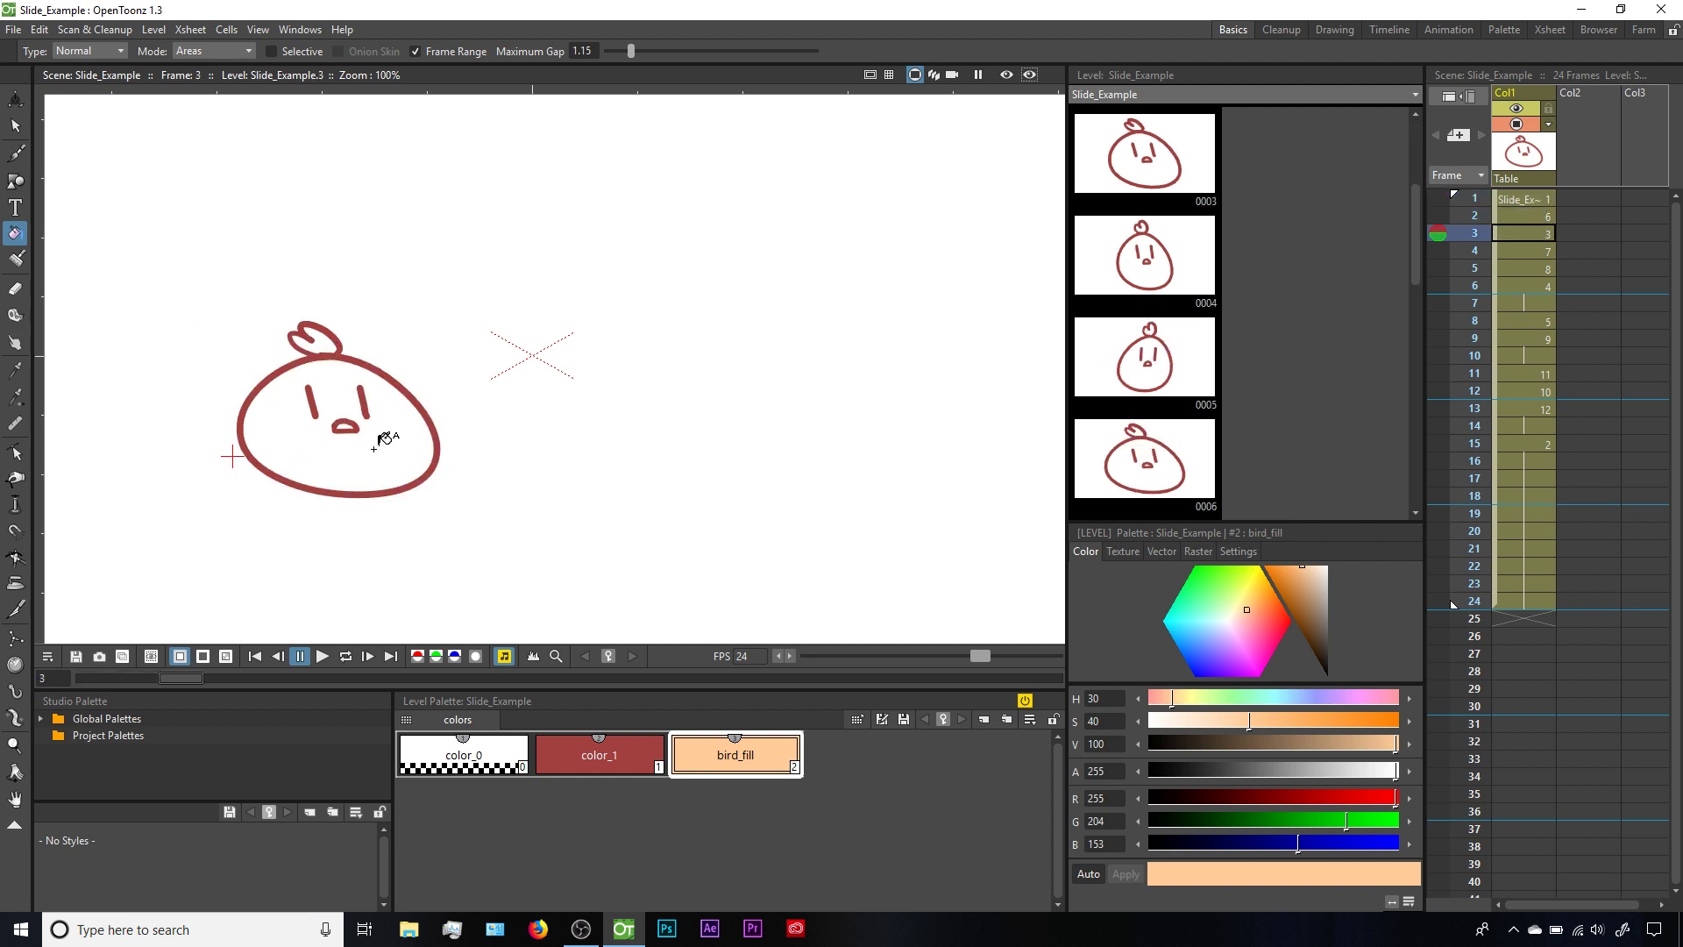
pyautogui.press('.')
pyautogui.press('.')
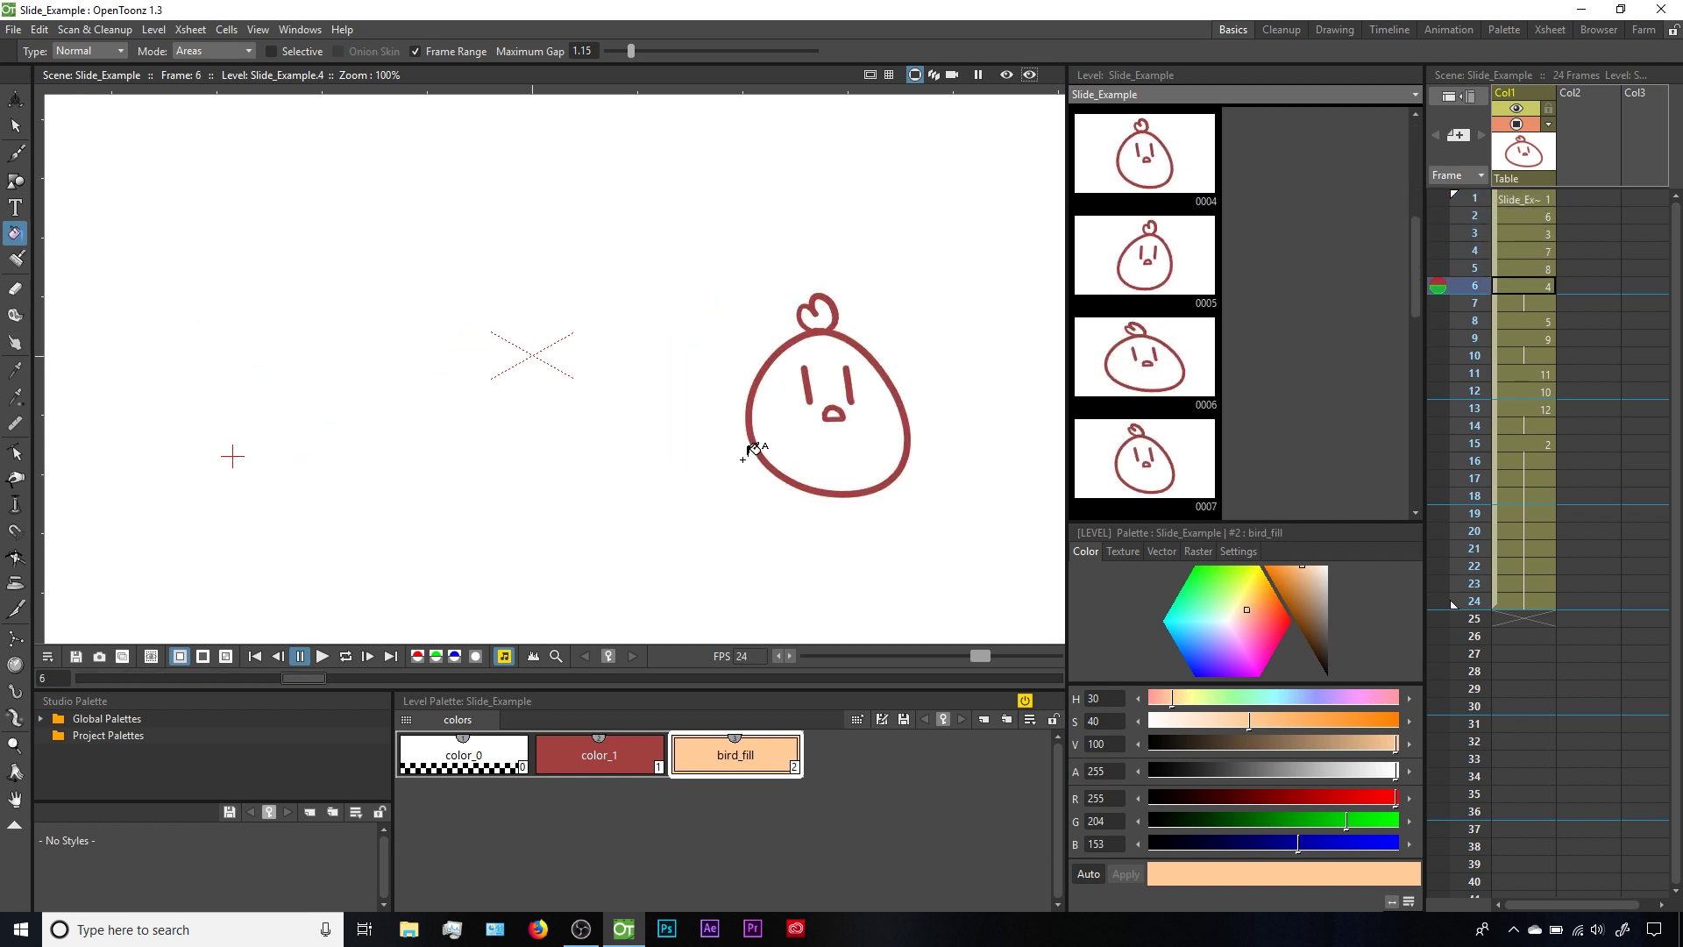
pyautogui.click(846, 434)
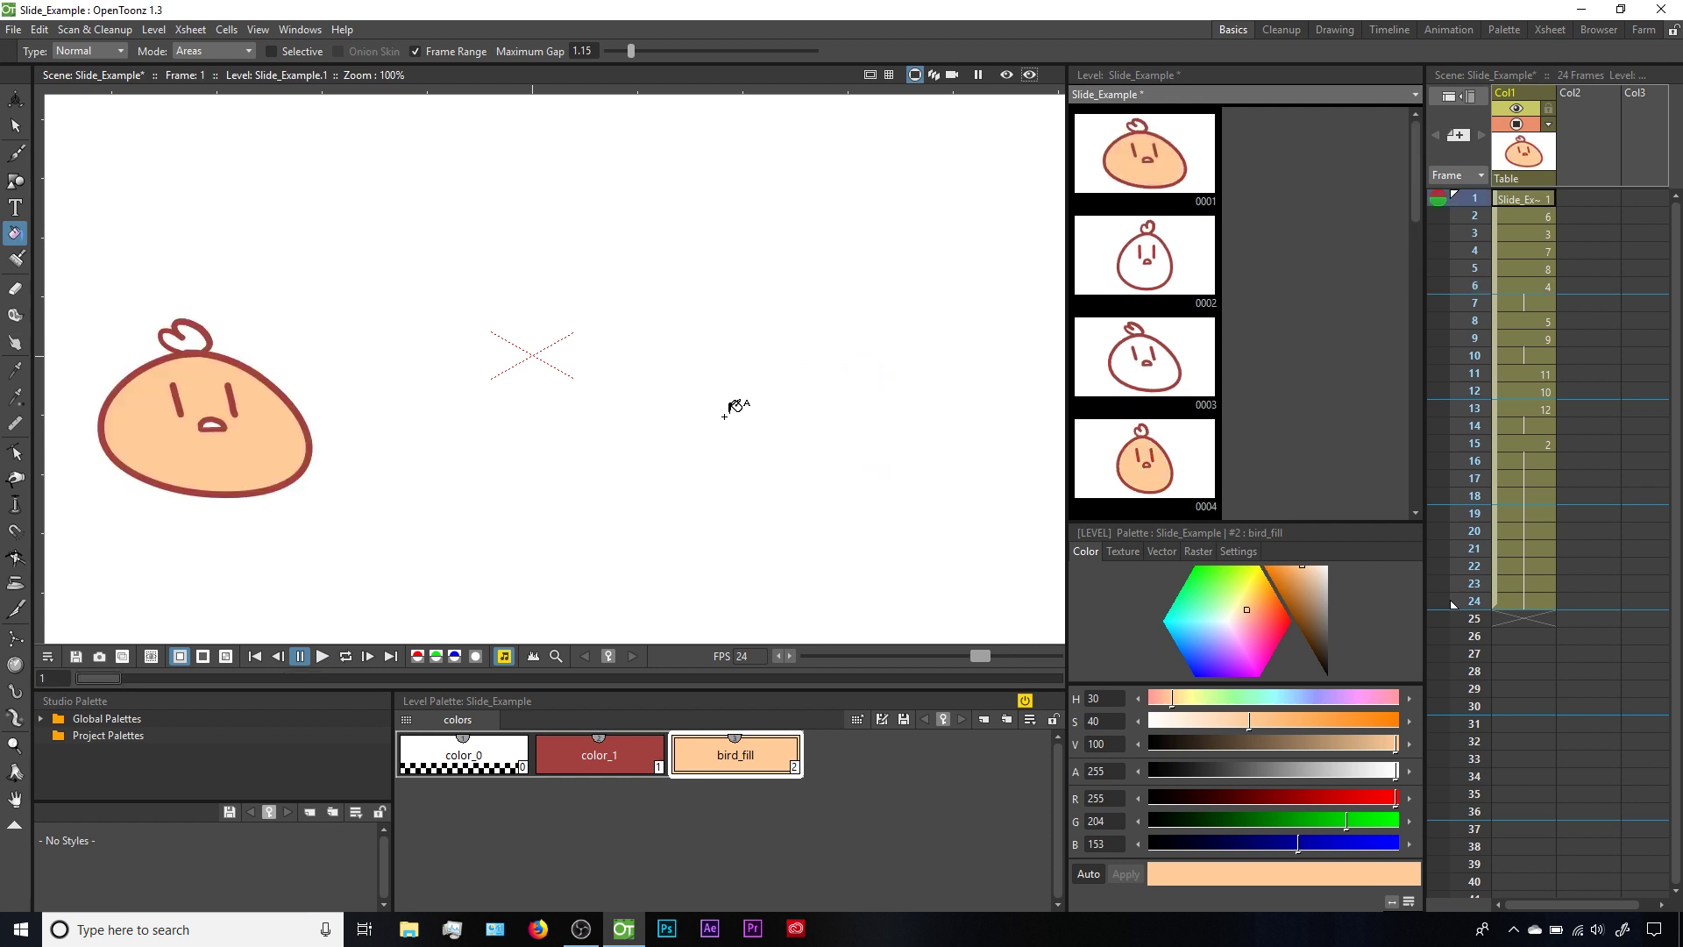
pyautogui.press('.')
pyautogui.press('.')
pyautogui.press('.')
pyautogui.press('.')
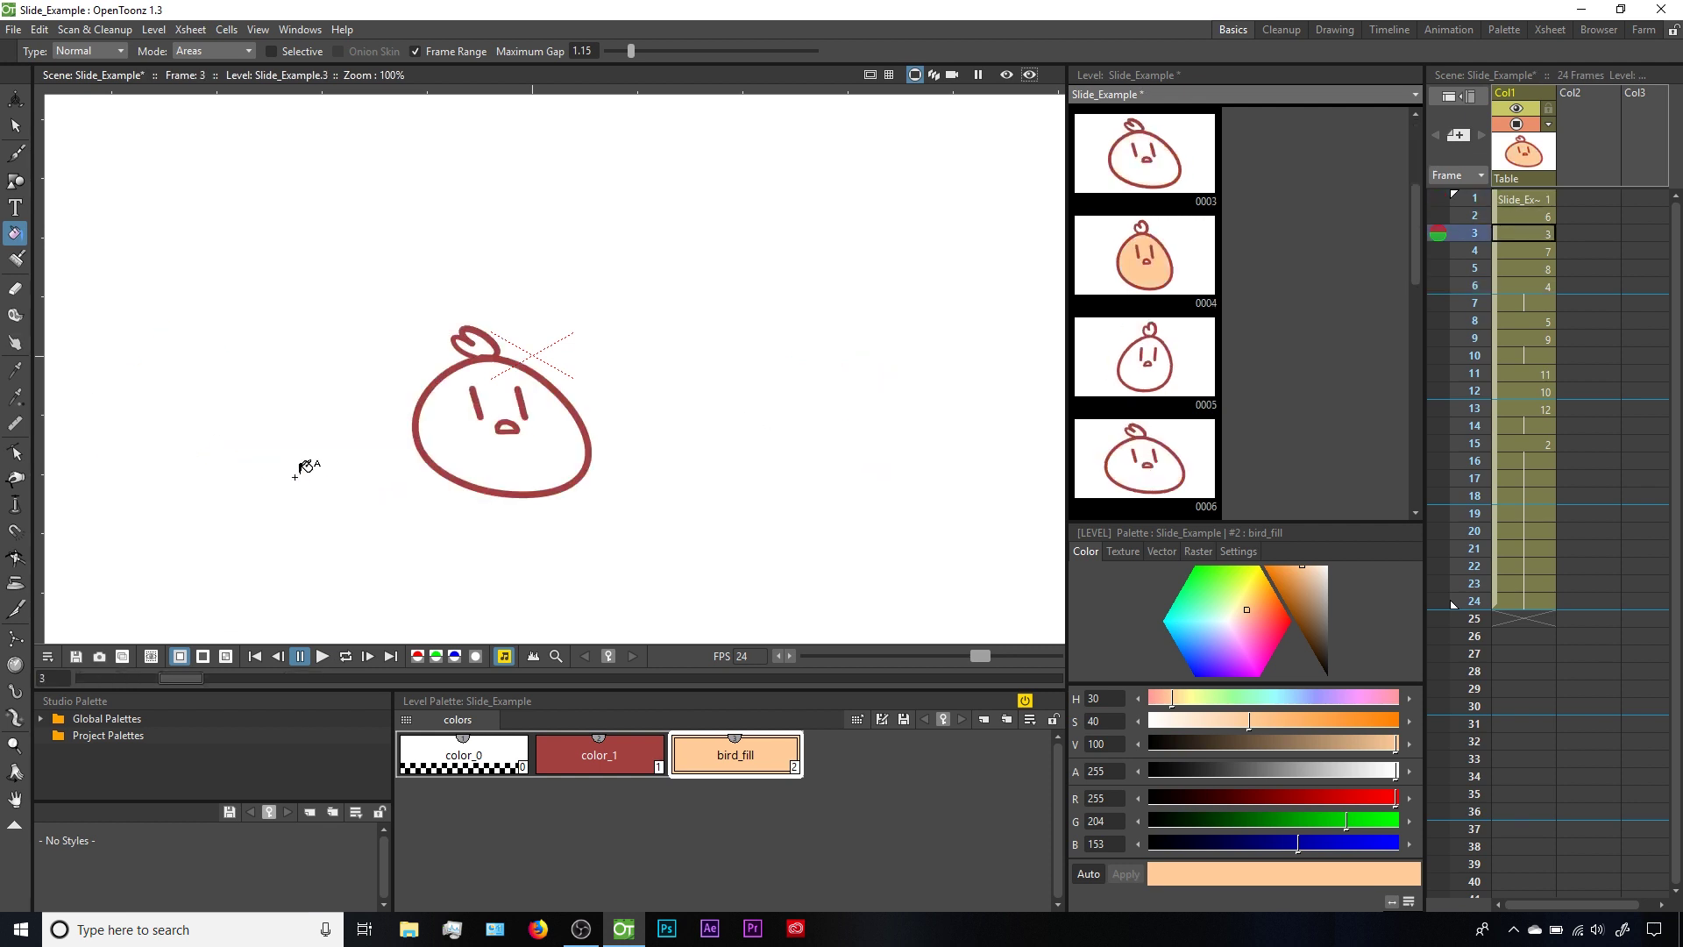
pyautogui.press('.')
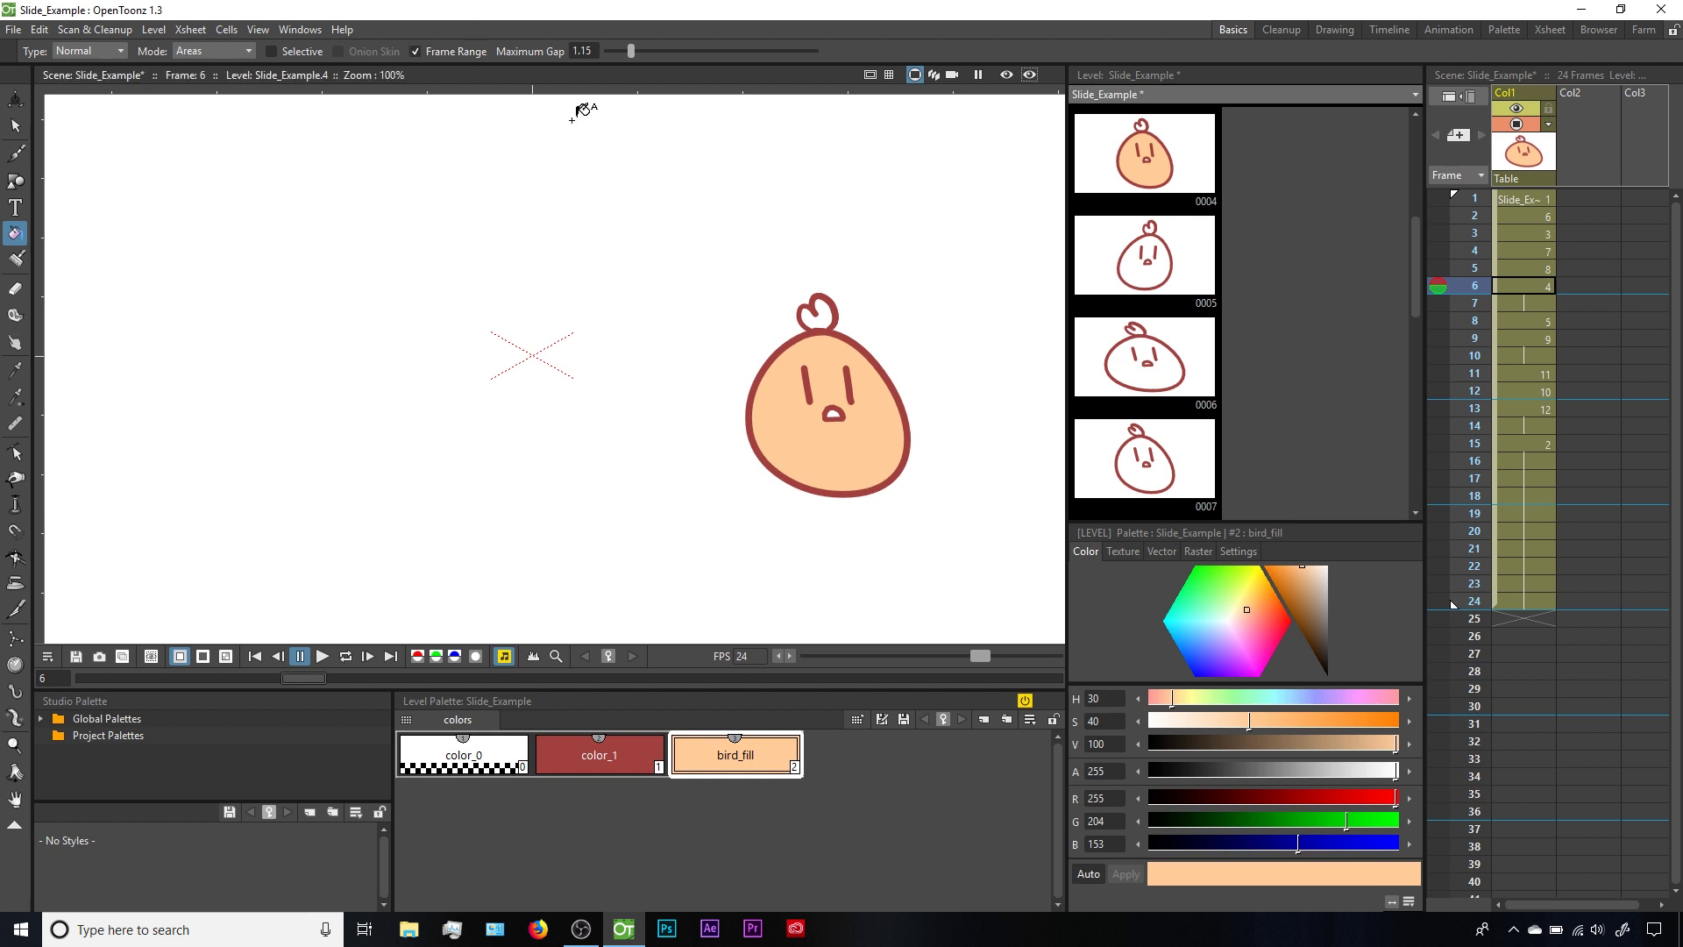
# - Undo the peach fill and Autorenumber Col1 cells 1–24
pyautogui.hotkey('ctrl', 'z')
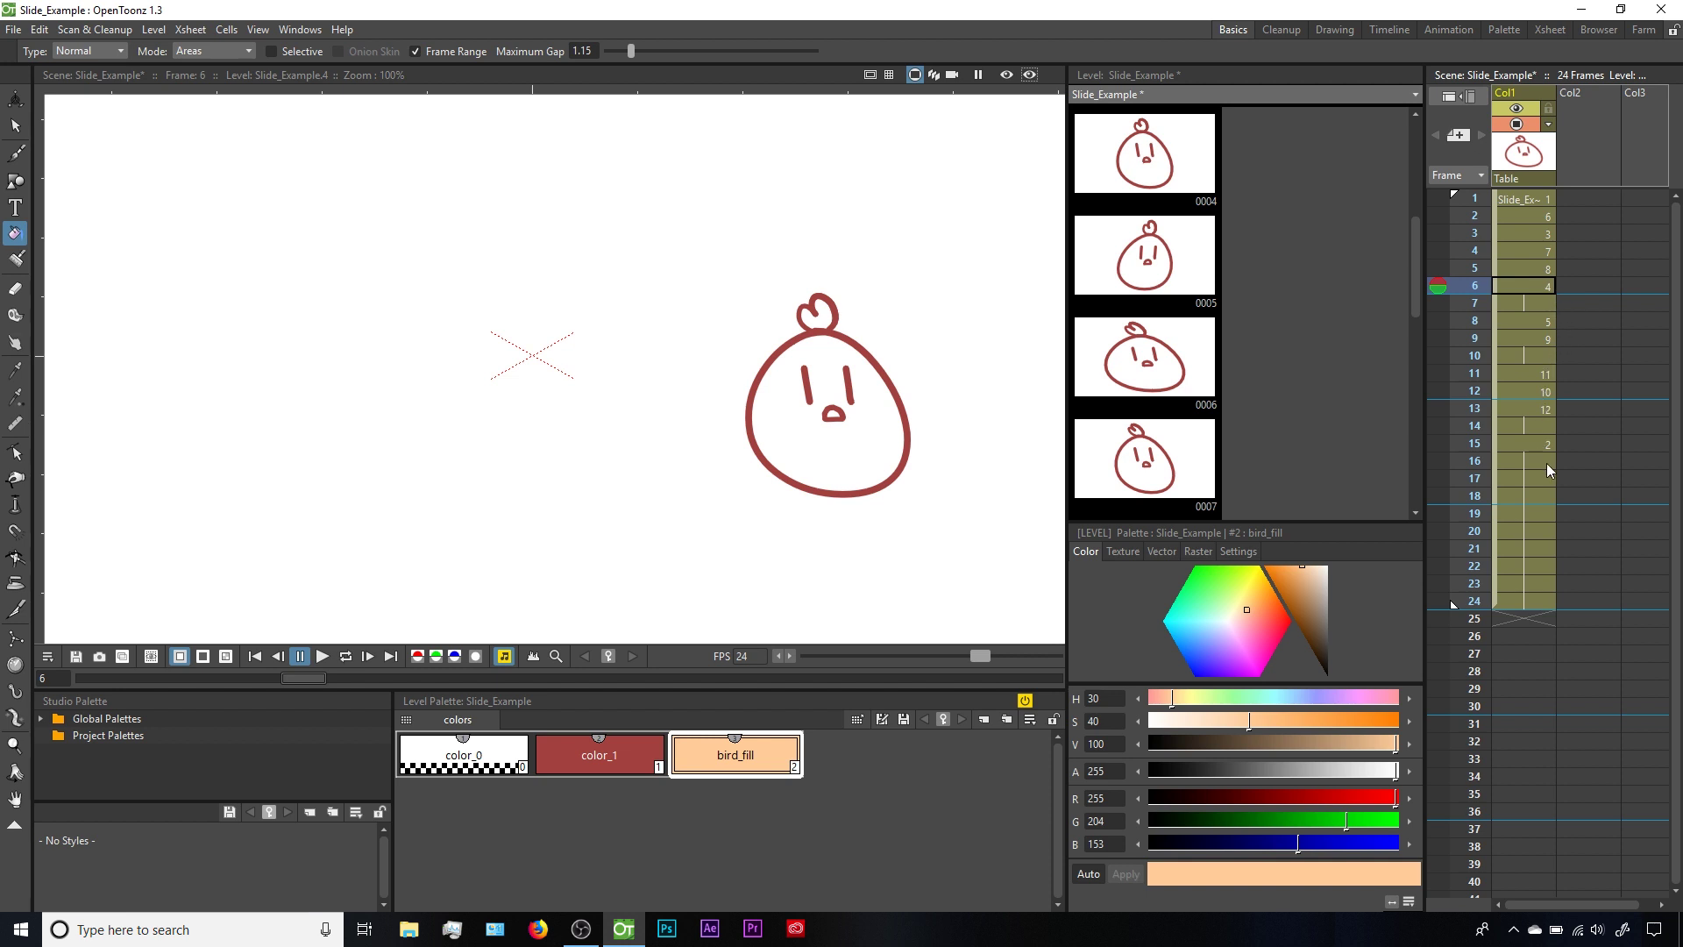
pyautogui.click(1530, 196)
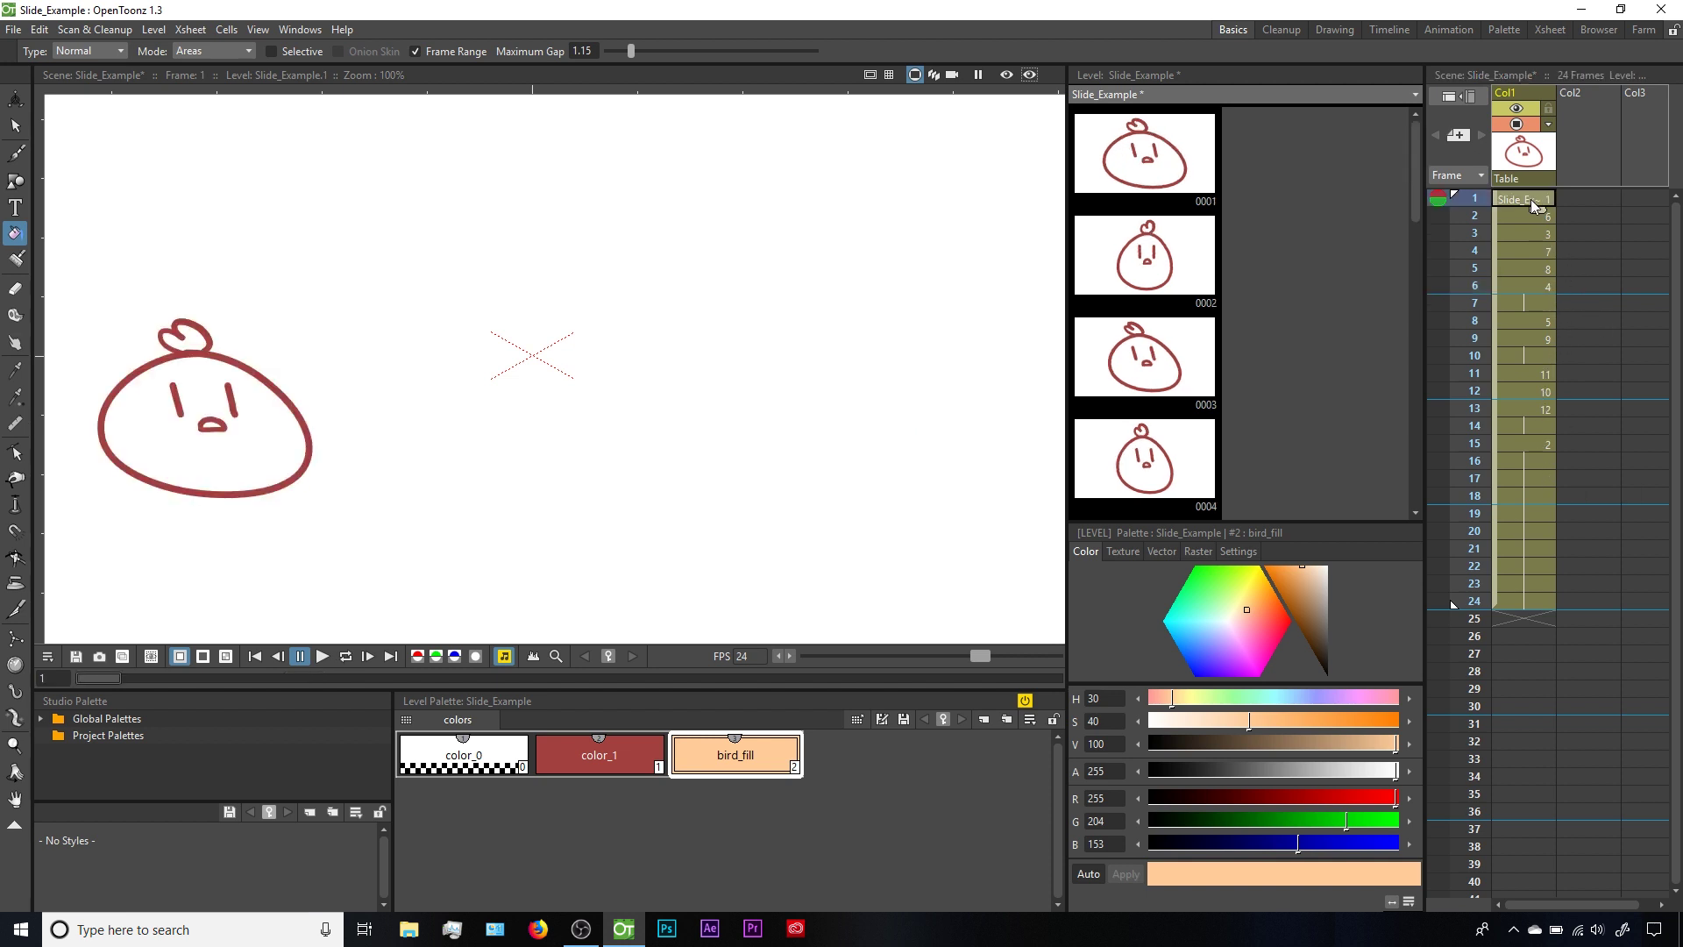
pyautogui.keyDown('shift'); pyautogui.click(1527, 600); pyautogui.keyUp('shift')
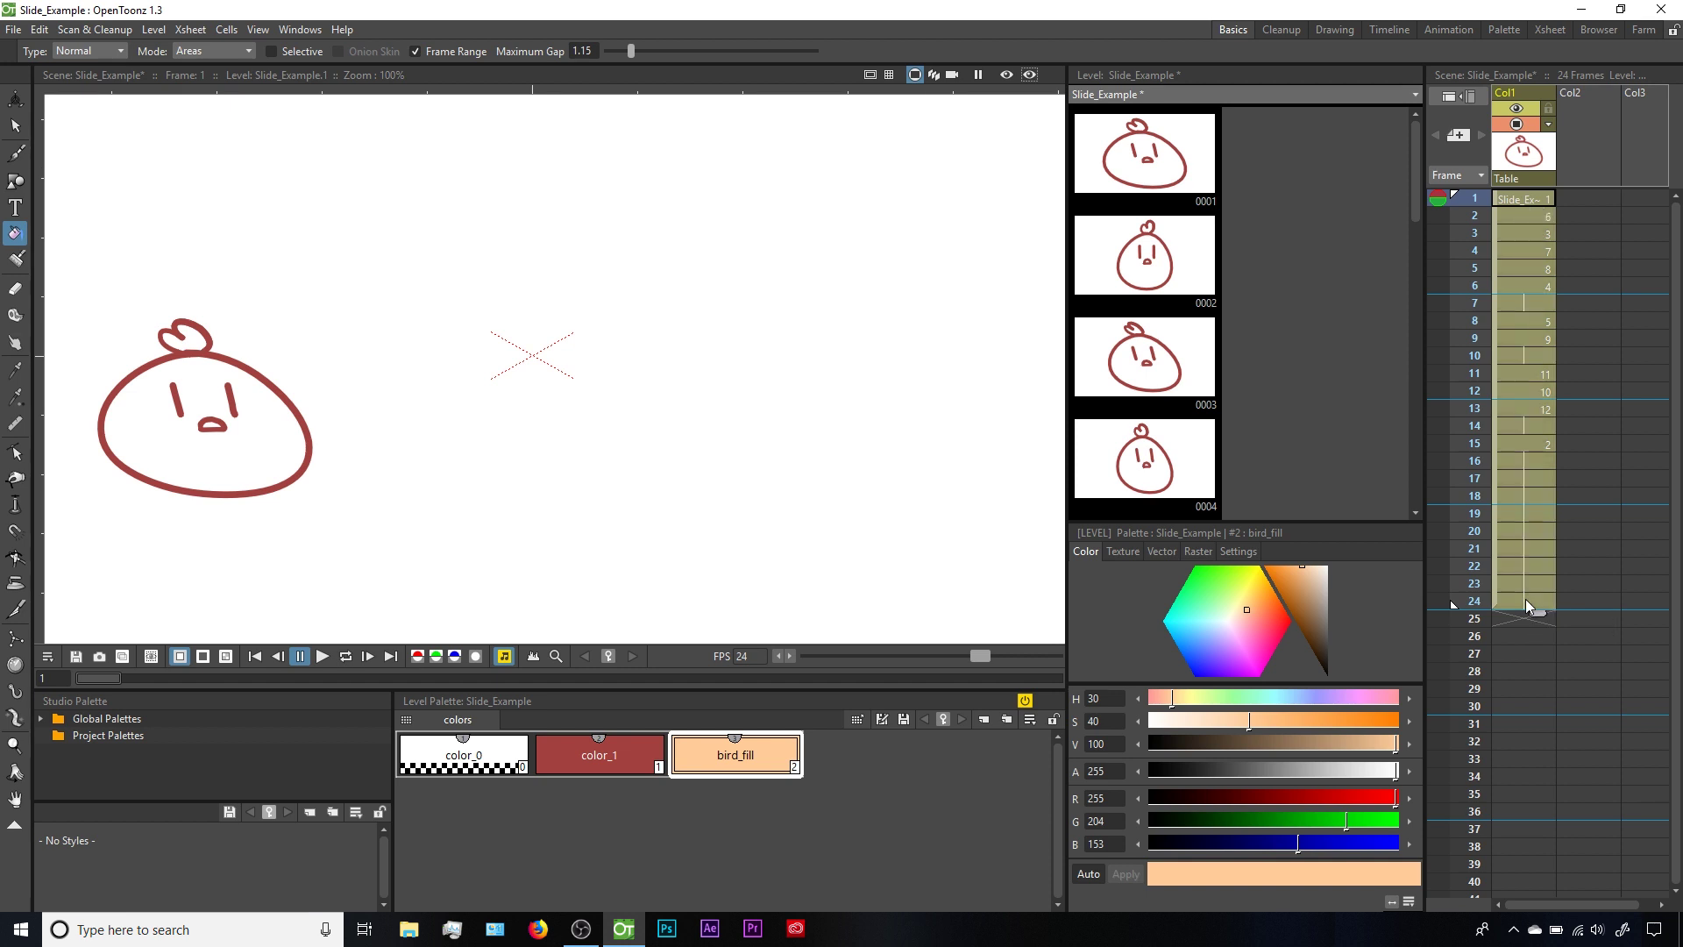
pyautogui.rightClick(1544, 251)
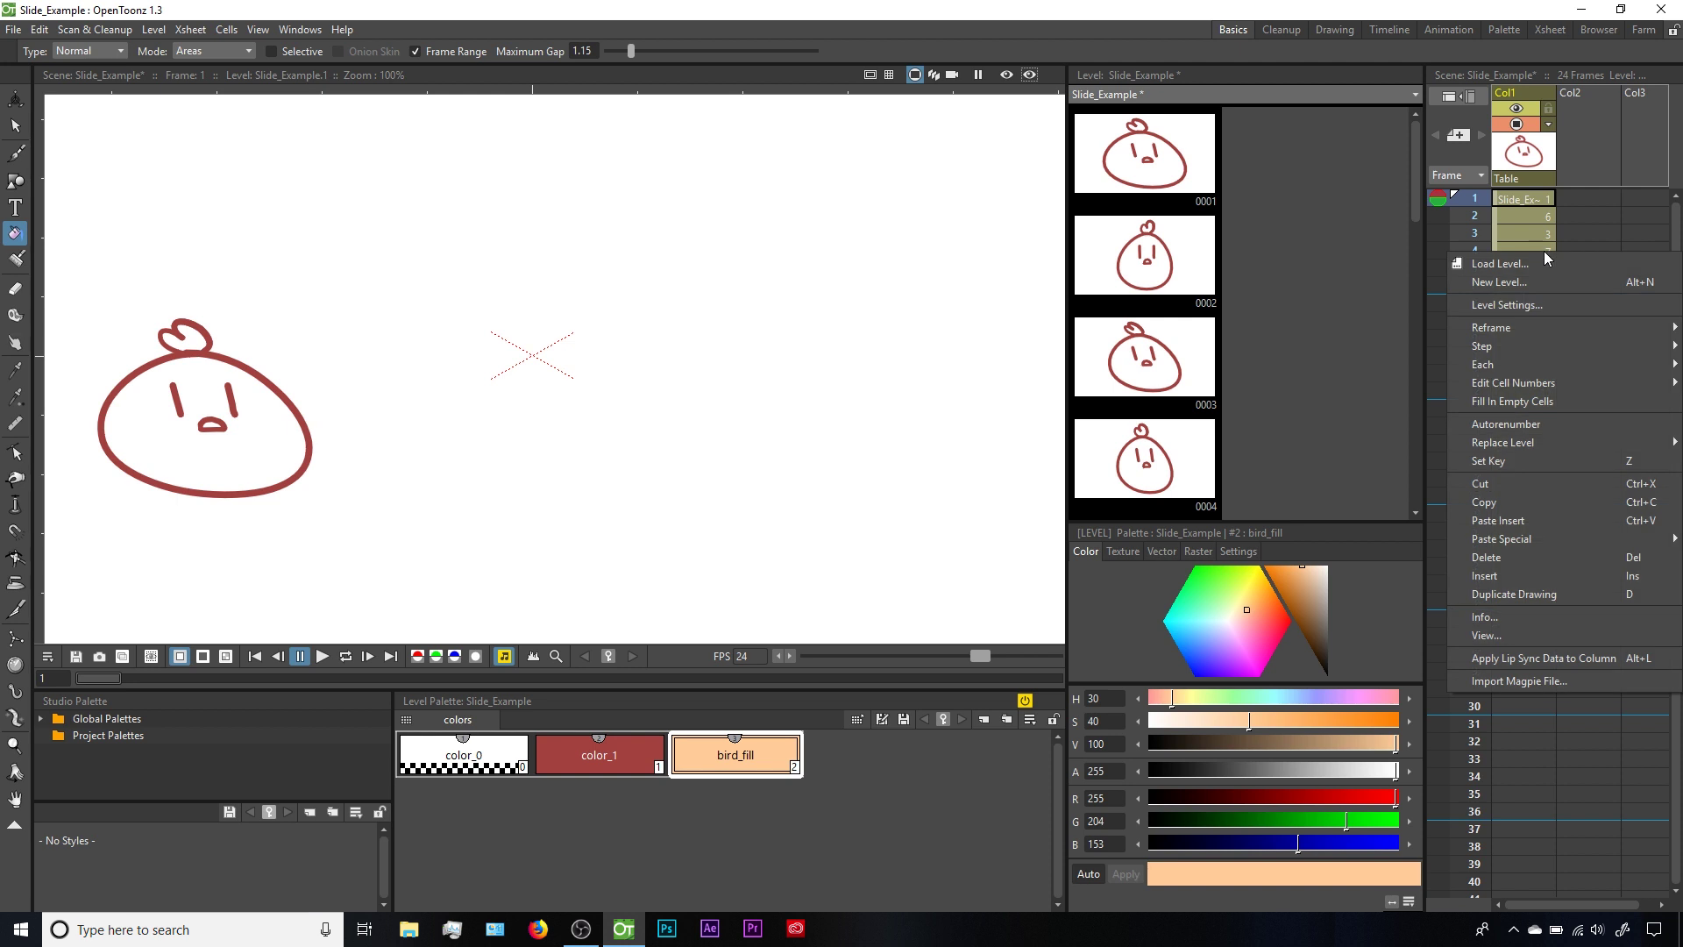
pyautogui.click(1518, 422)
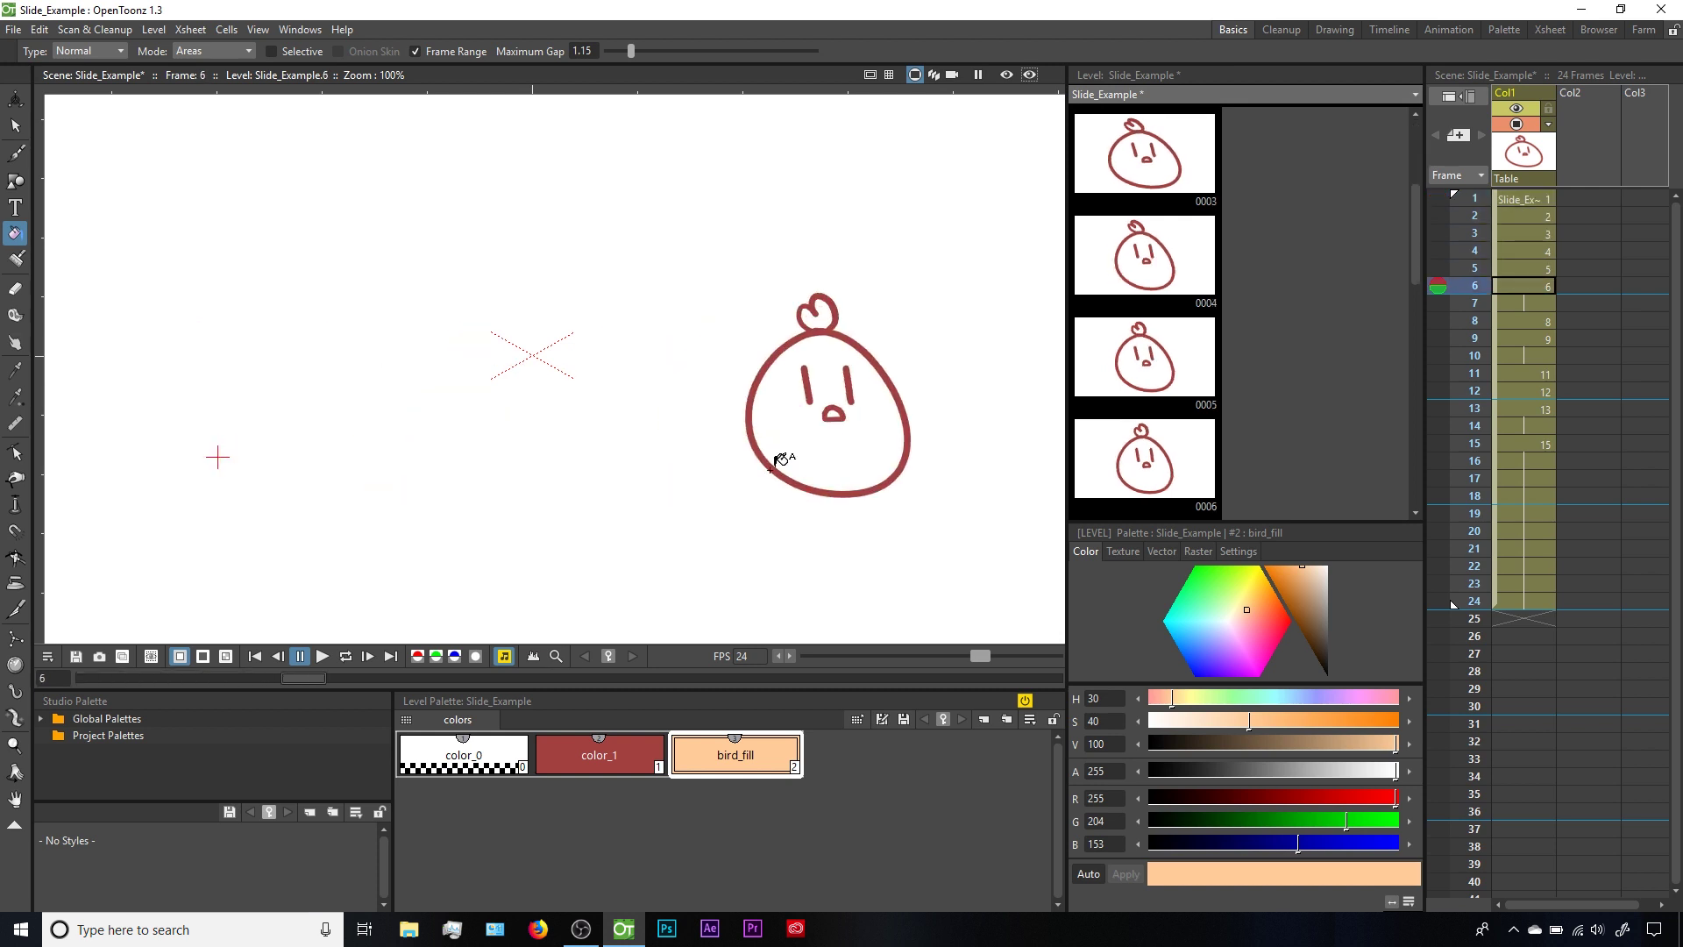
# - Range-fill the bird peach from frame 1 to frame 6, then step ahead to check the filled frames
pyautogui.click(771, 468)
pyautogui.press('.')
pyautogui.press('.')
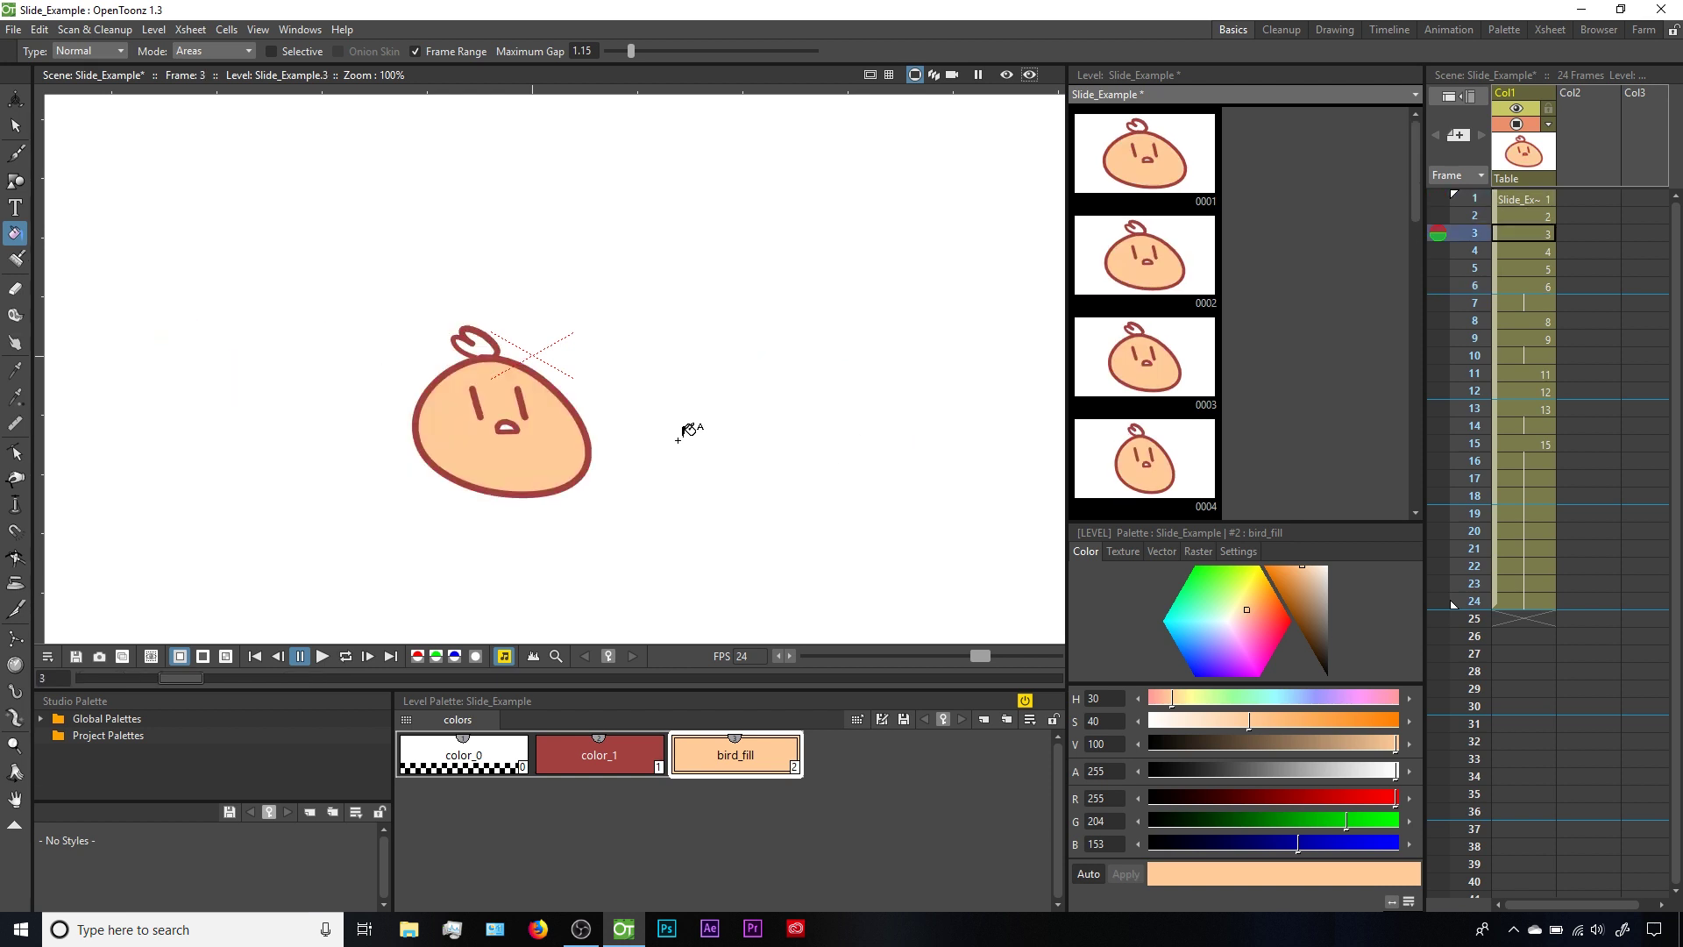
pyautogui.press('.')
pyautogui.press('.')
pyautogui.press('.')
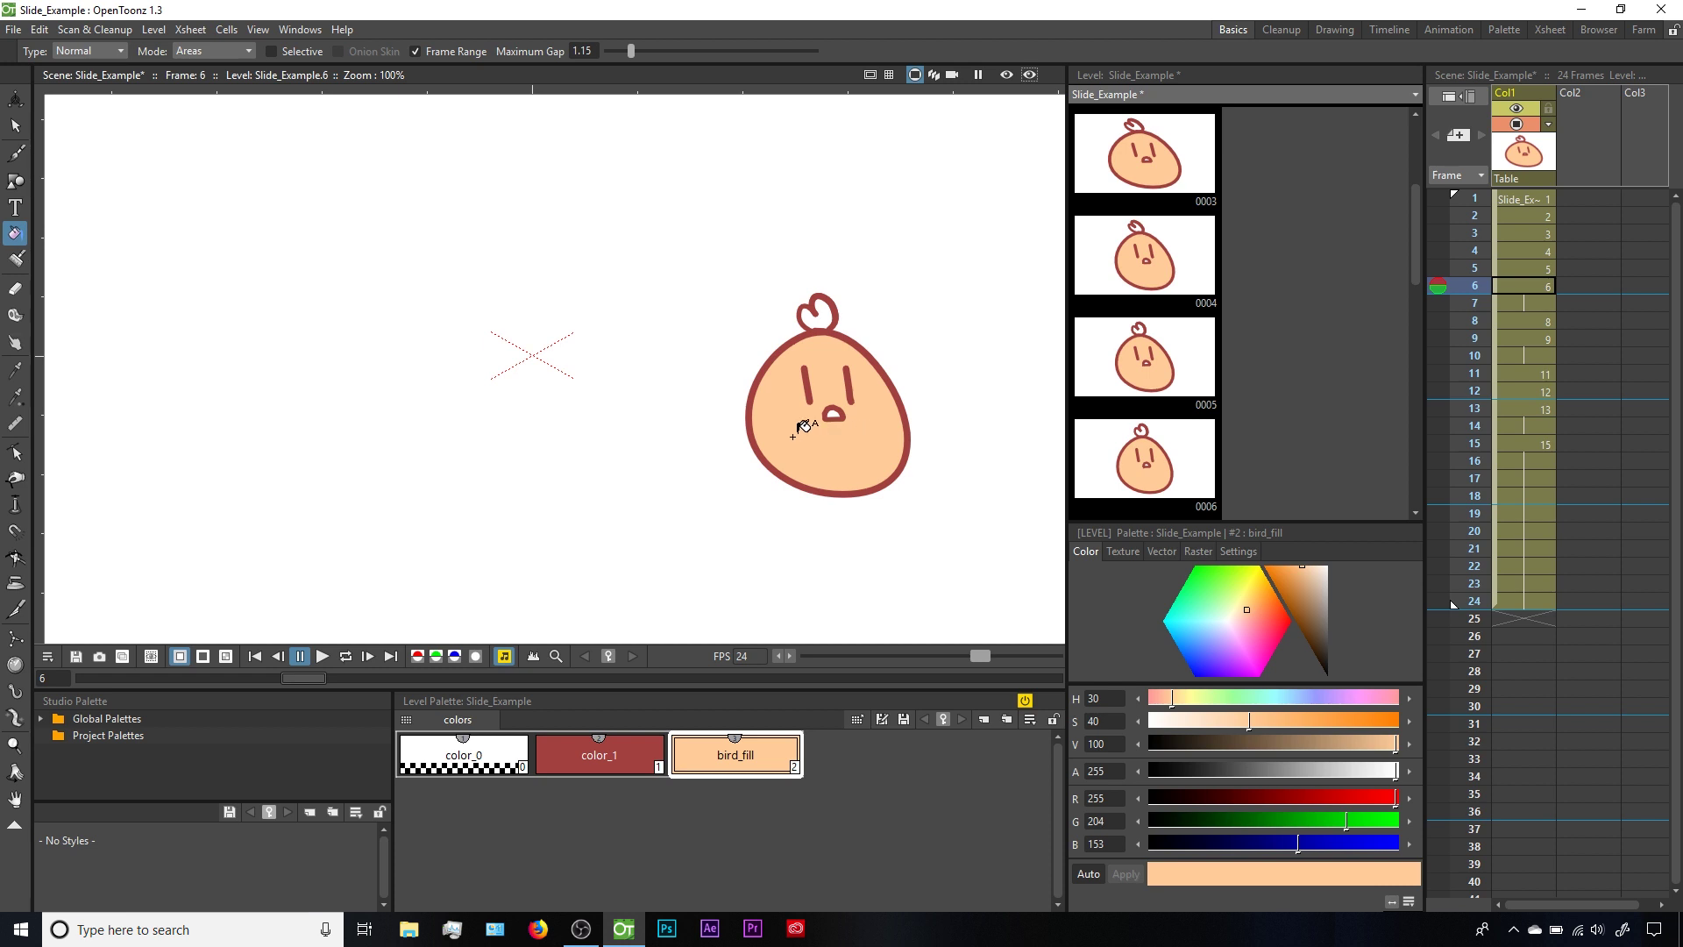
# - Range-fill the bird peach with bird_fill from frame 6 through frame 12
pyautogui.press(',')
pyautogui.press(',')
pyautogui.press(',')
pyautogui.press(',')
pyautogui.press(',')
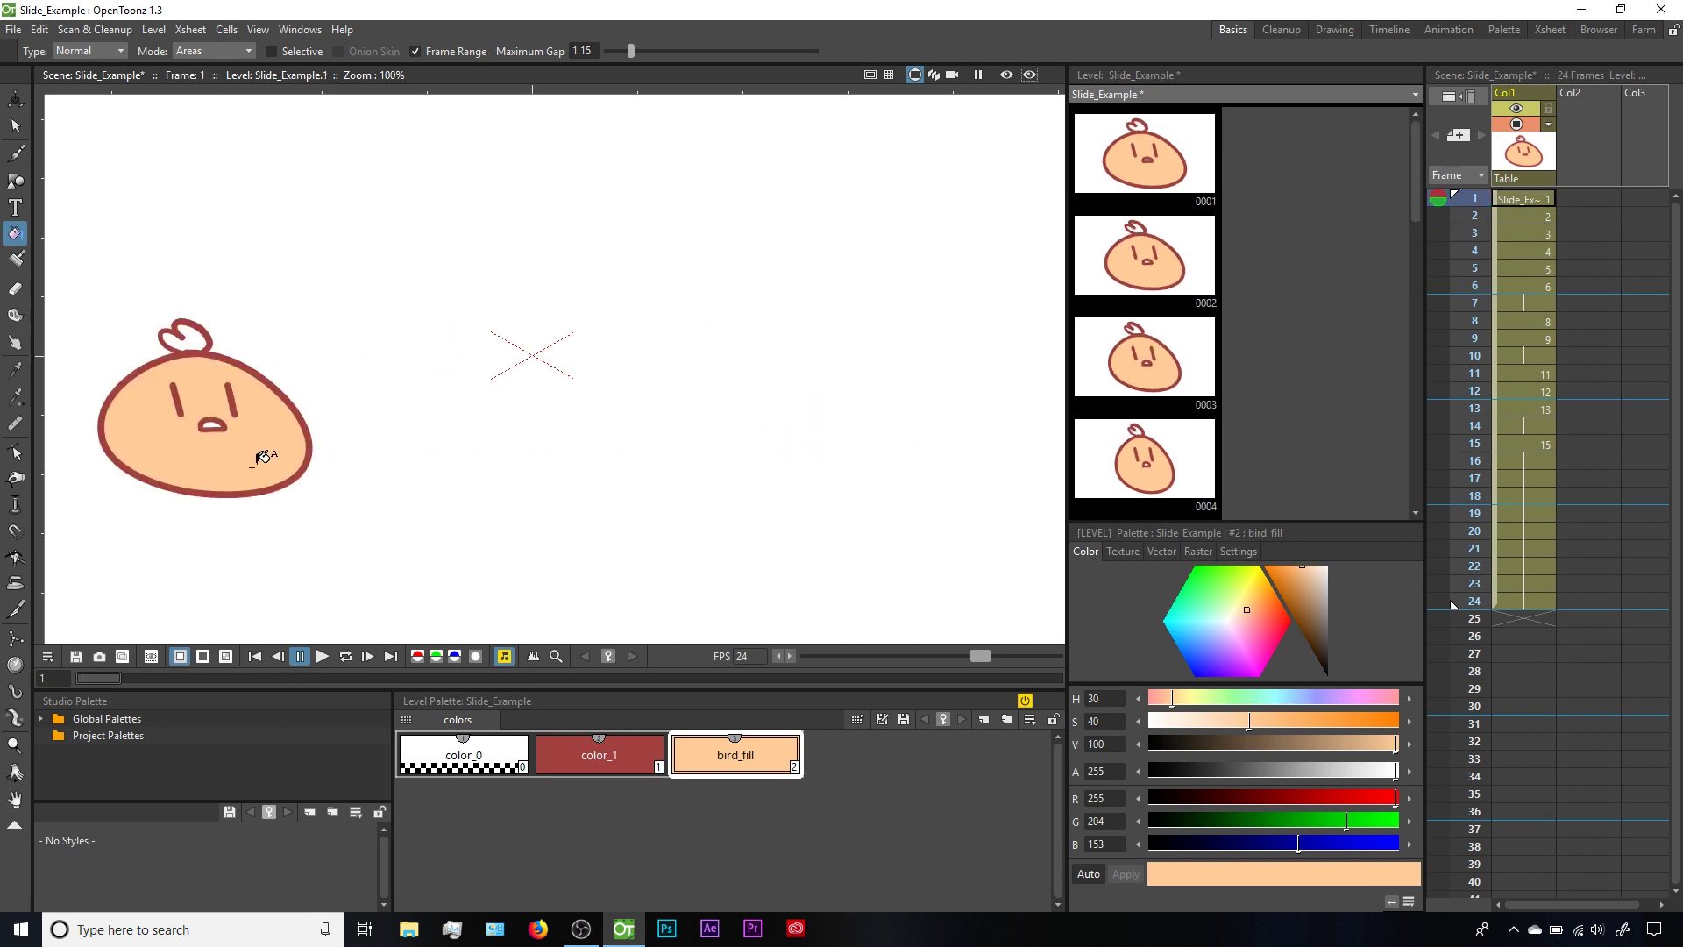
pyautogui.press('.')
pyautogui.press('.')
pyautogui.press('.')
pyautogui.press('.')
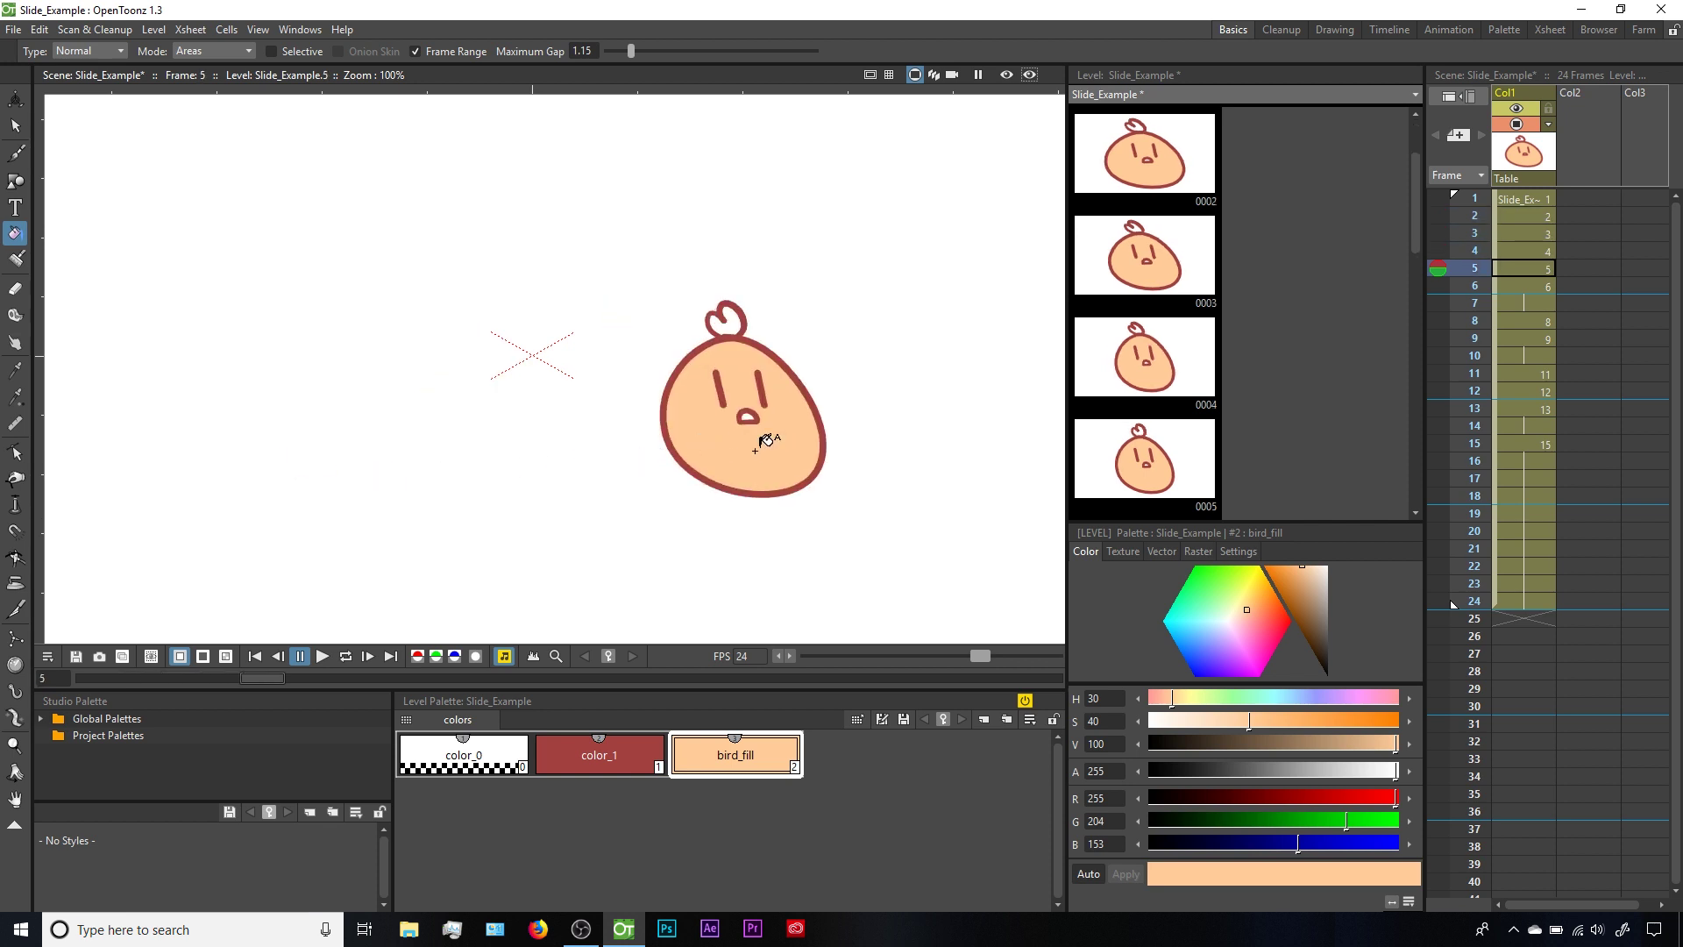
pyautogui.press('.')
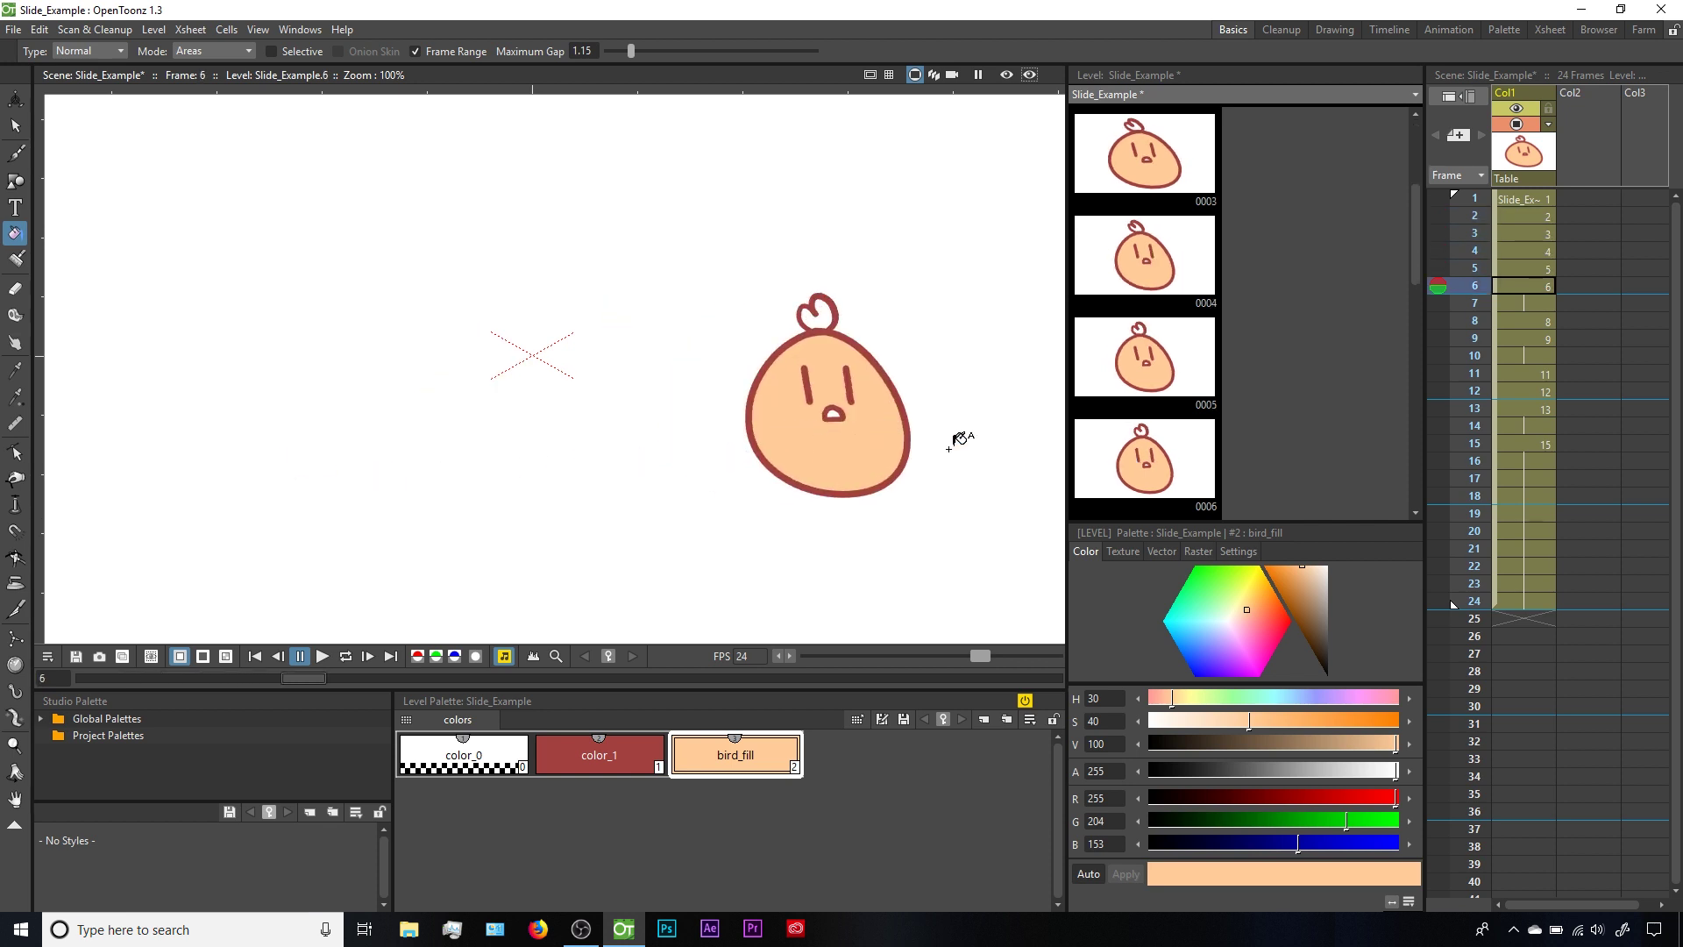
pyautogui.press('.')
pyautogui.press('.')
pyautogui.press('.')
pyautogui.press('.')
pyautogui.press('.')
pyautogui.press('.')
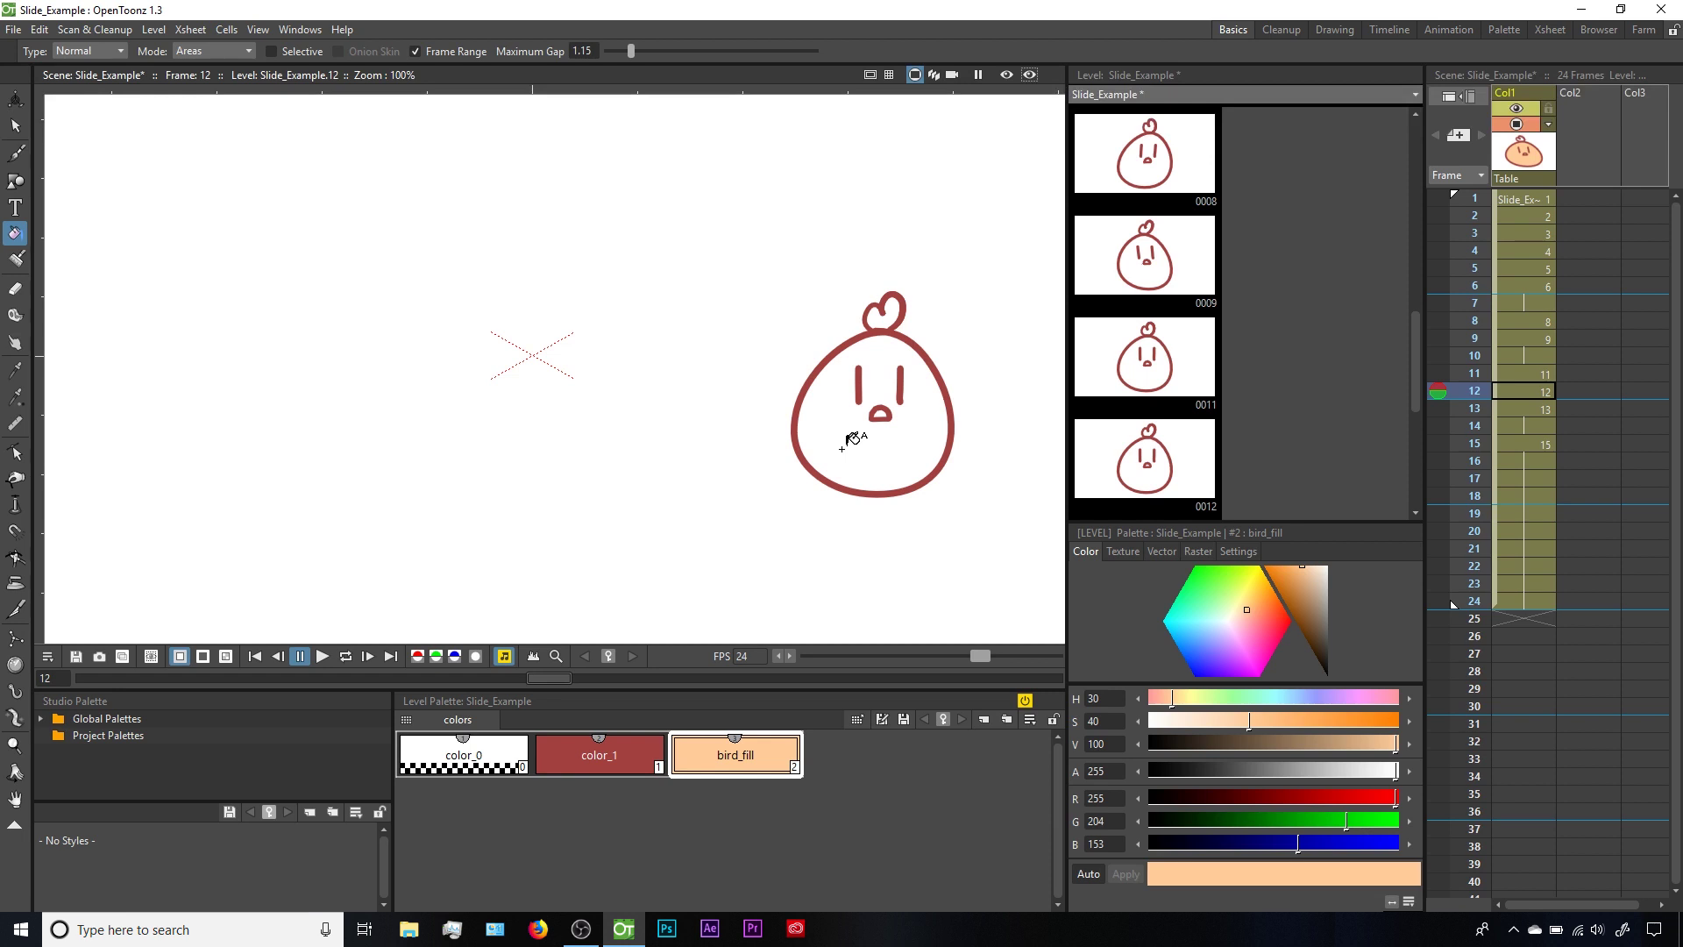
pyautogui.click(843, 448)
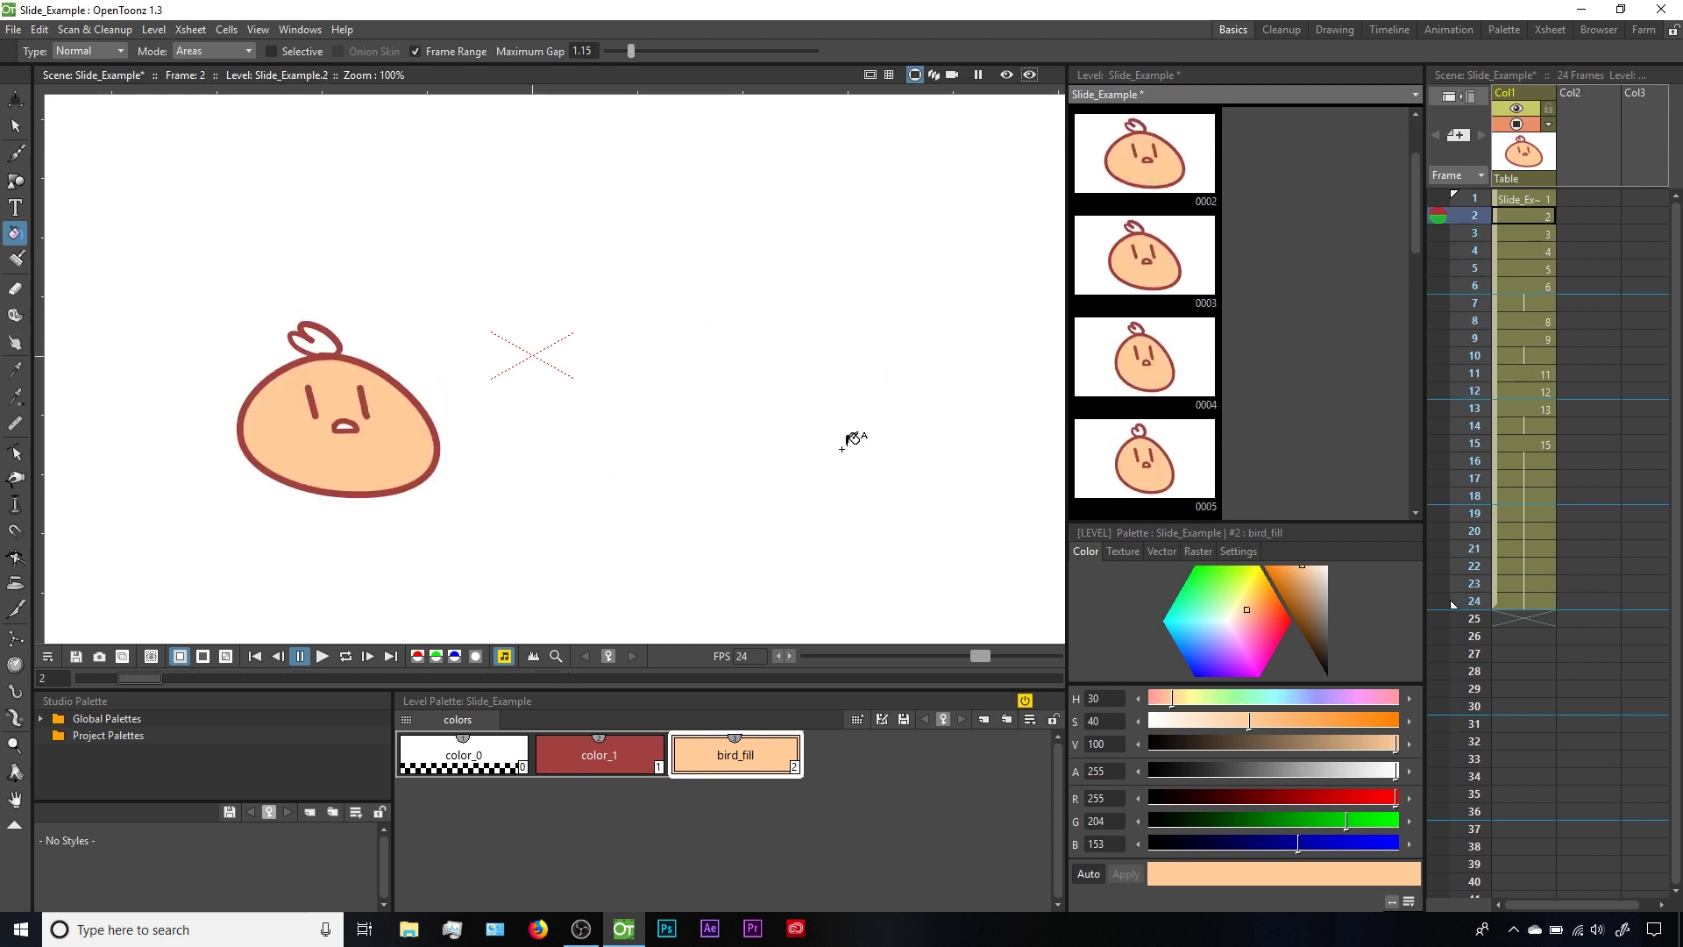
# - Range-fill the bird peach from frame 9 through frame 15, then play the animation in a loop
pyautogui.click(1512, 200)
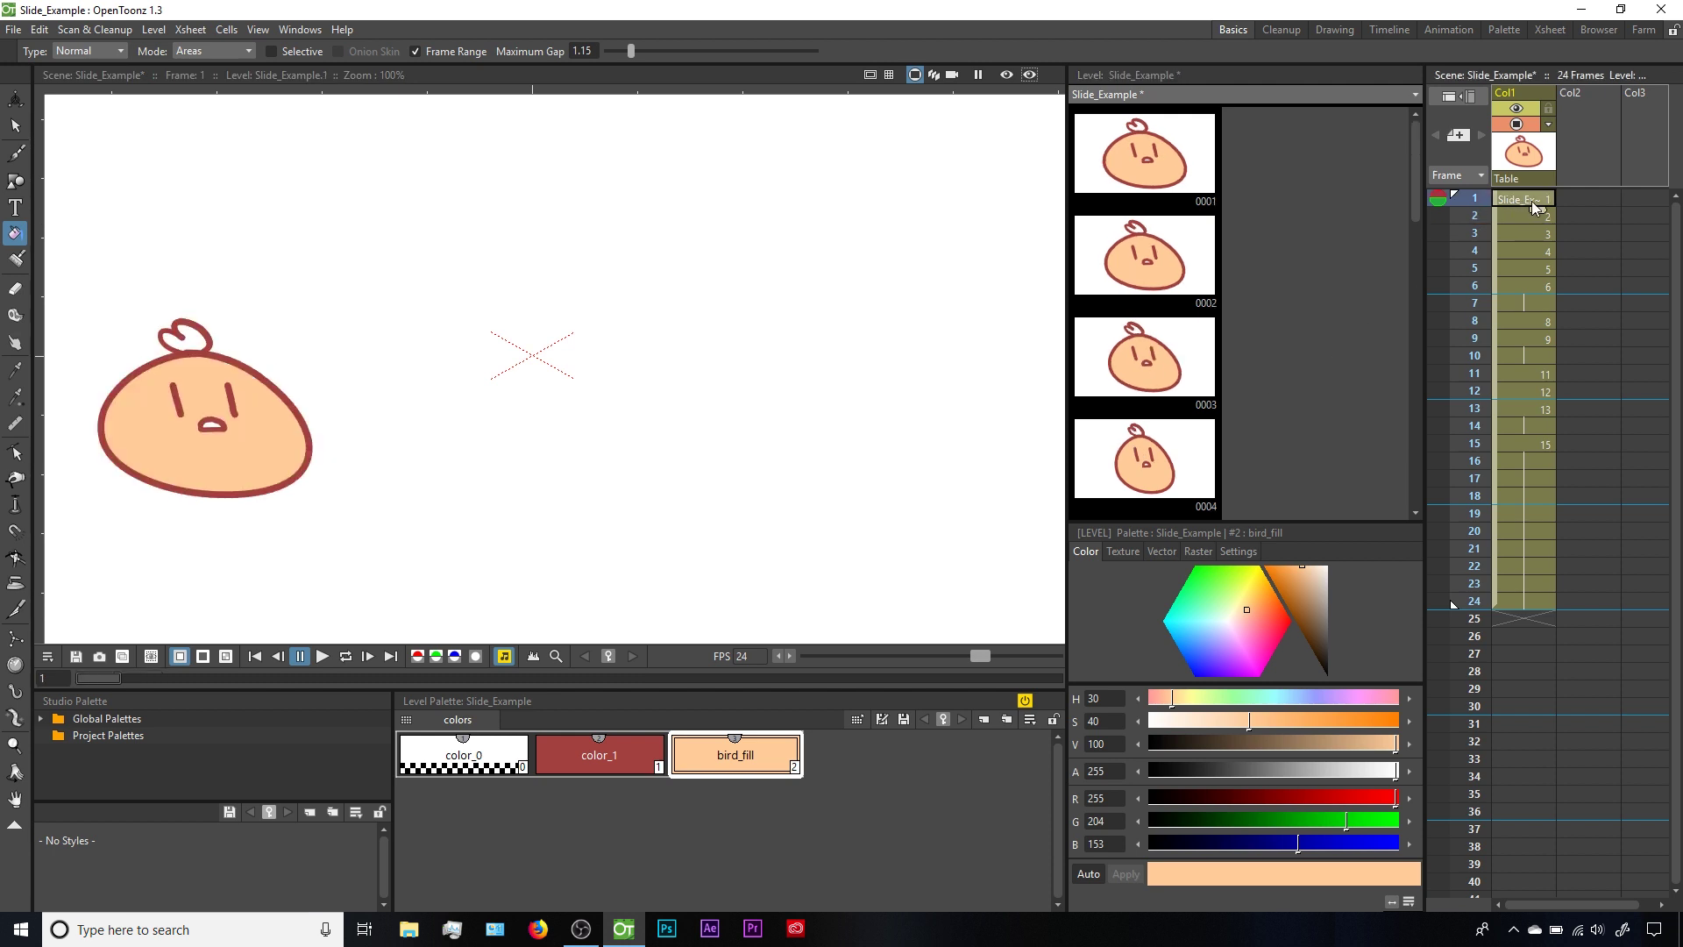
pyautogui.click(1528, 444)
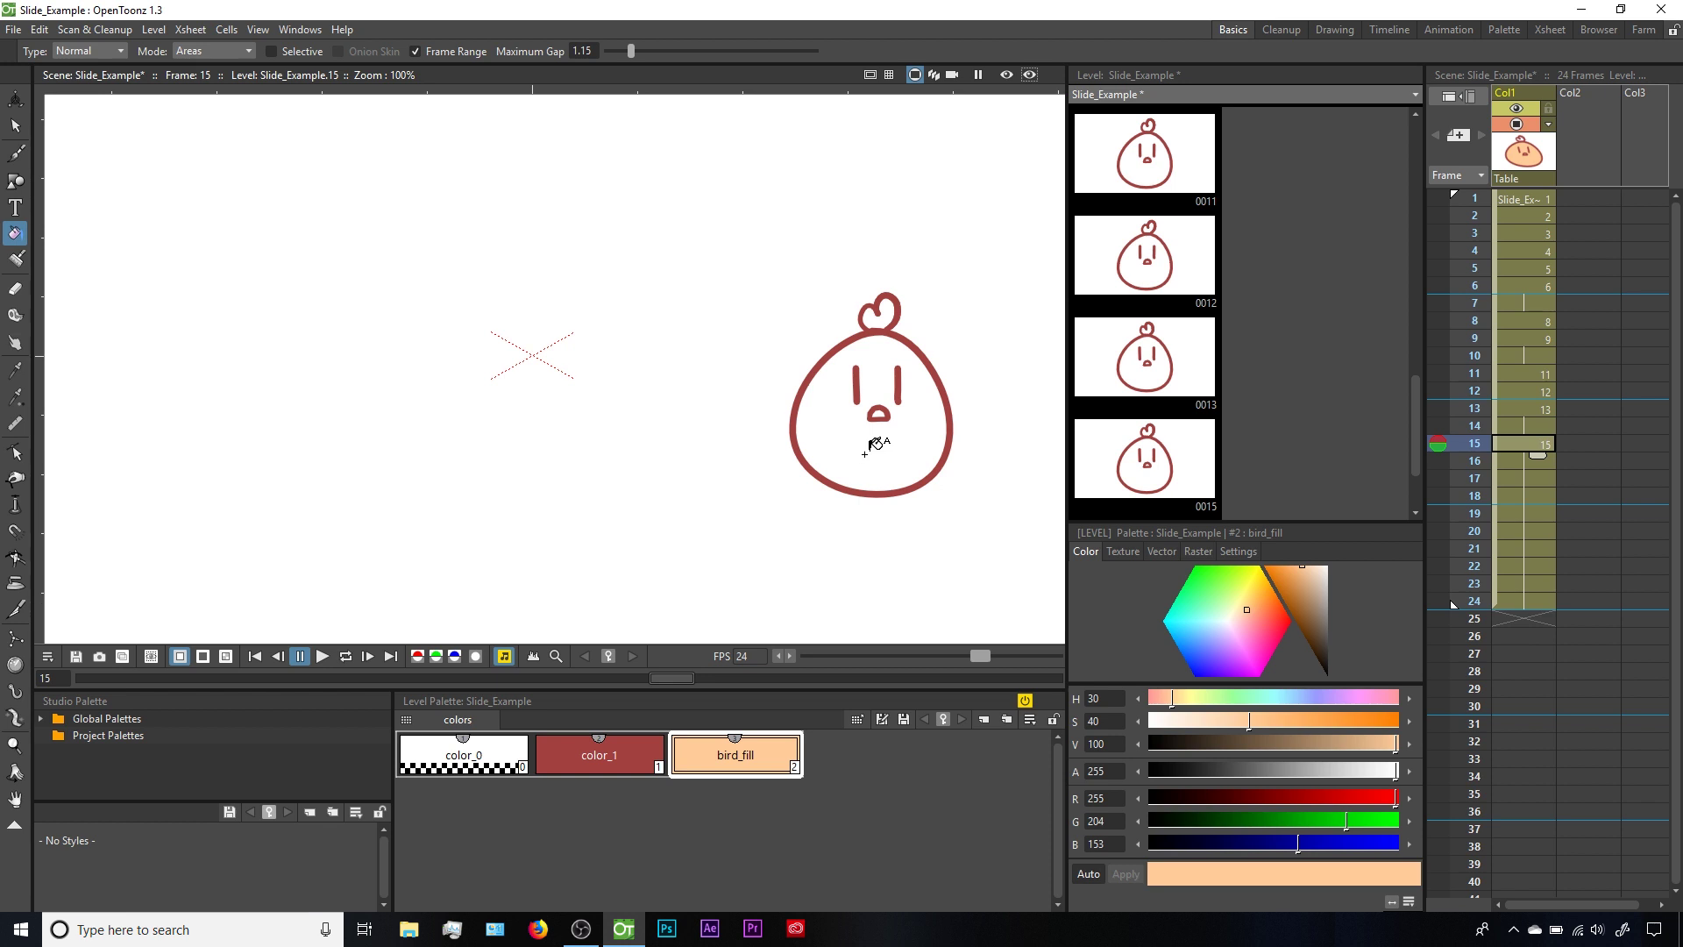
pyautogui.click(1529, 198)
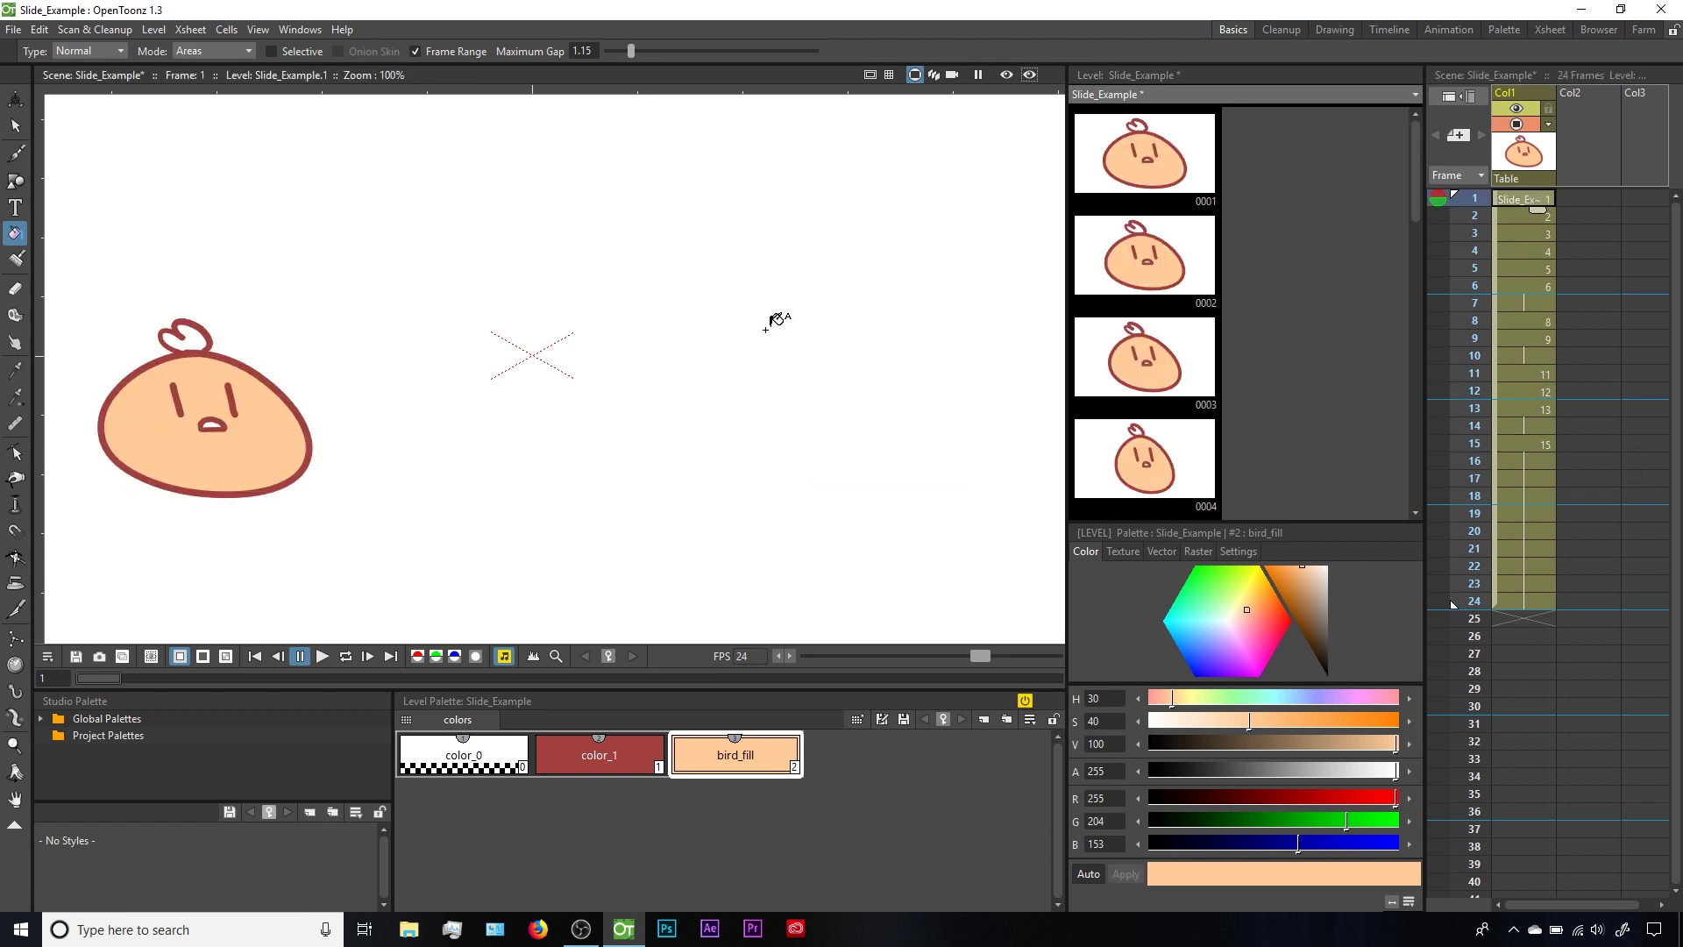
pyautogui.press('.')
pyautogui.press('.')
pyautogui.press('.')
pyautogui.press('.')
pyautogui.press('.')
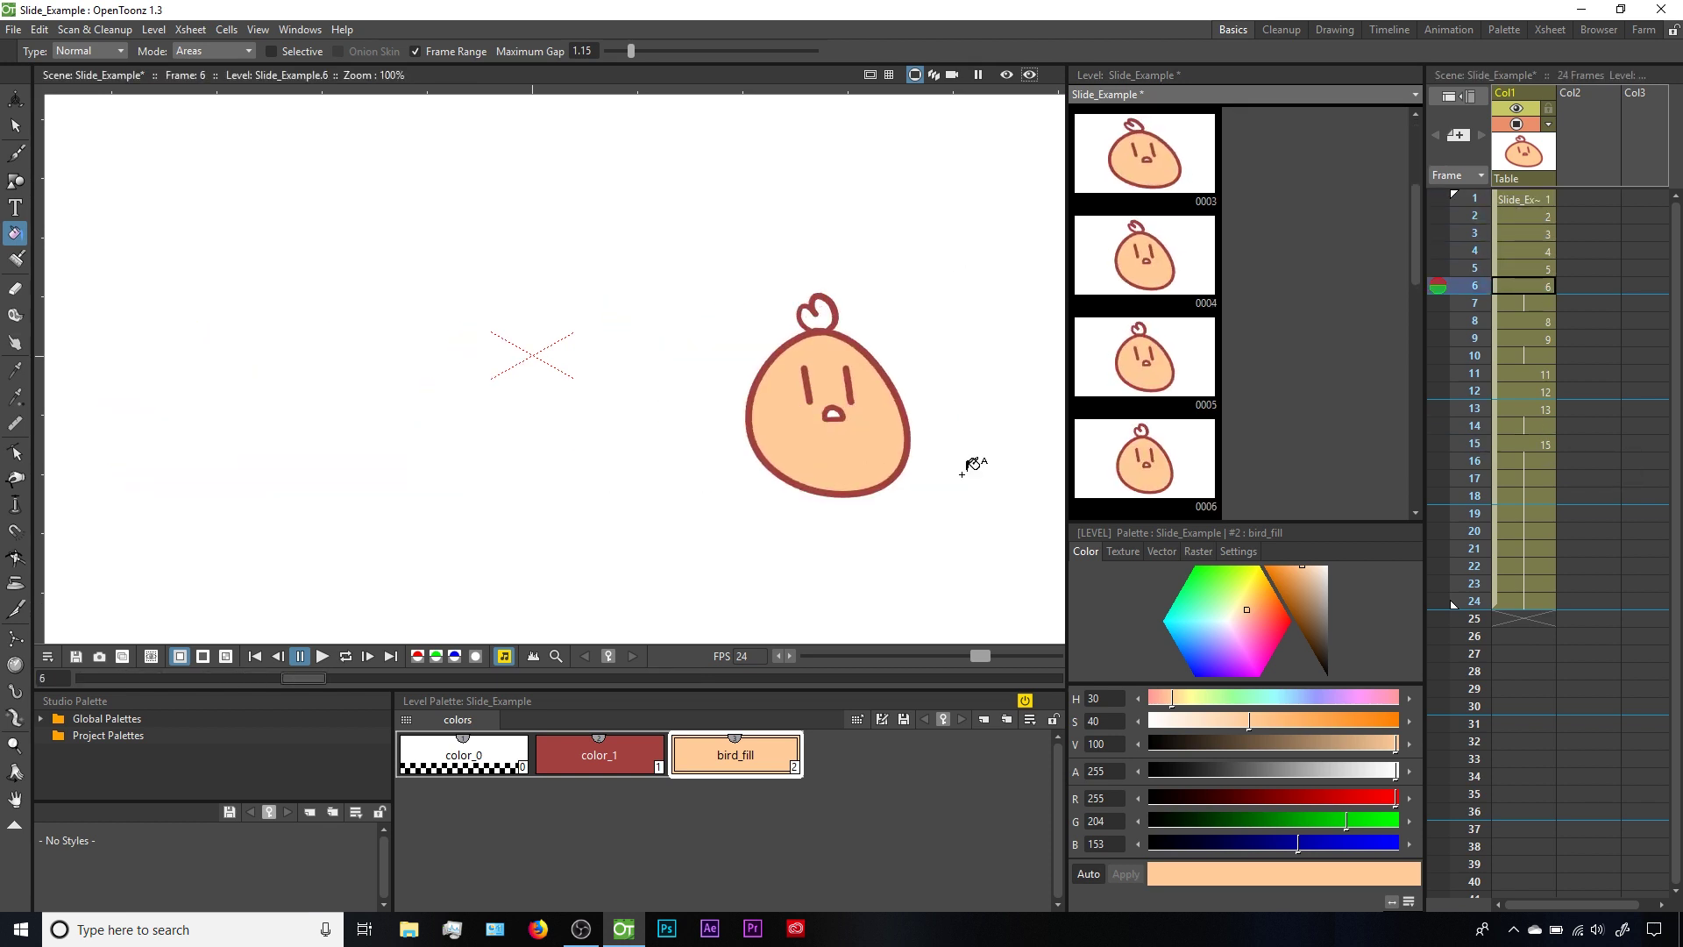
pyautogui.press('.')
pyautogui.press('.')
pyautogui.press('.')
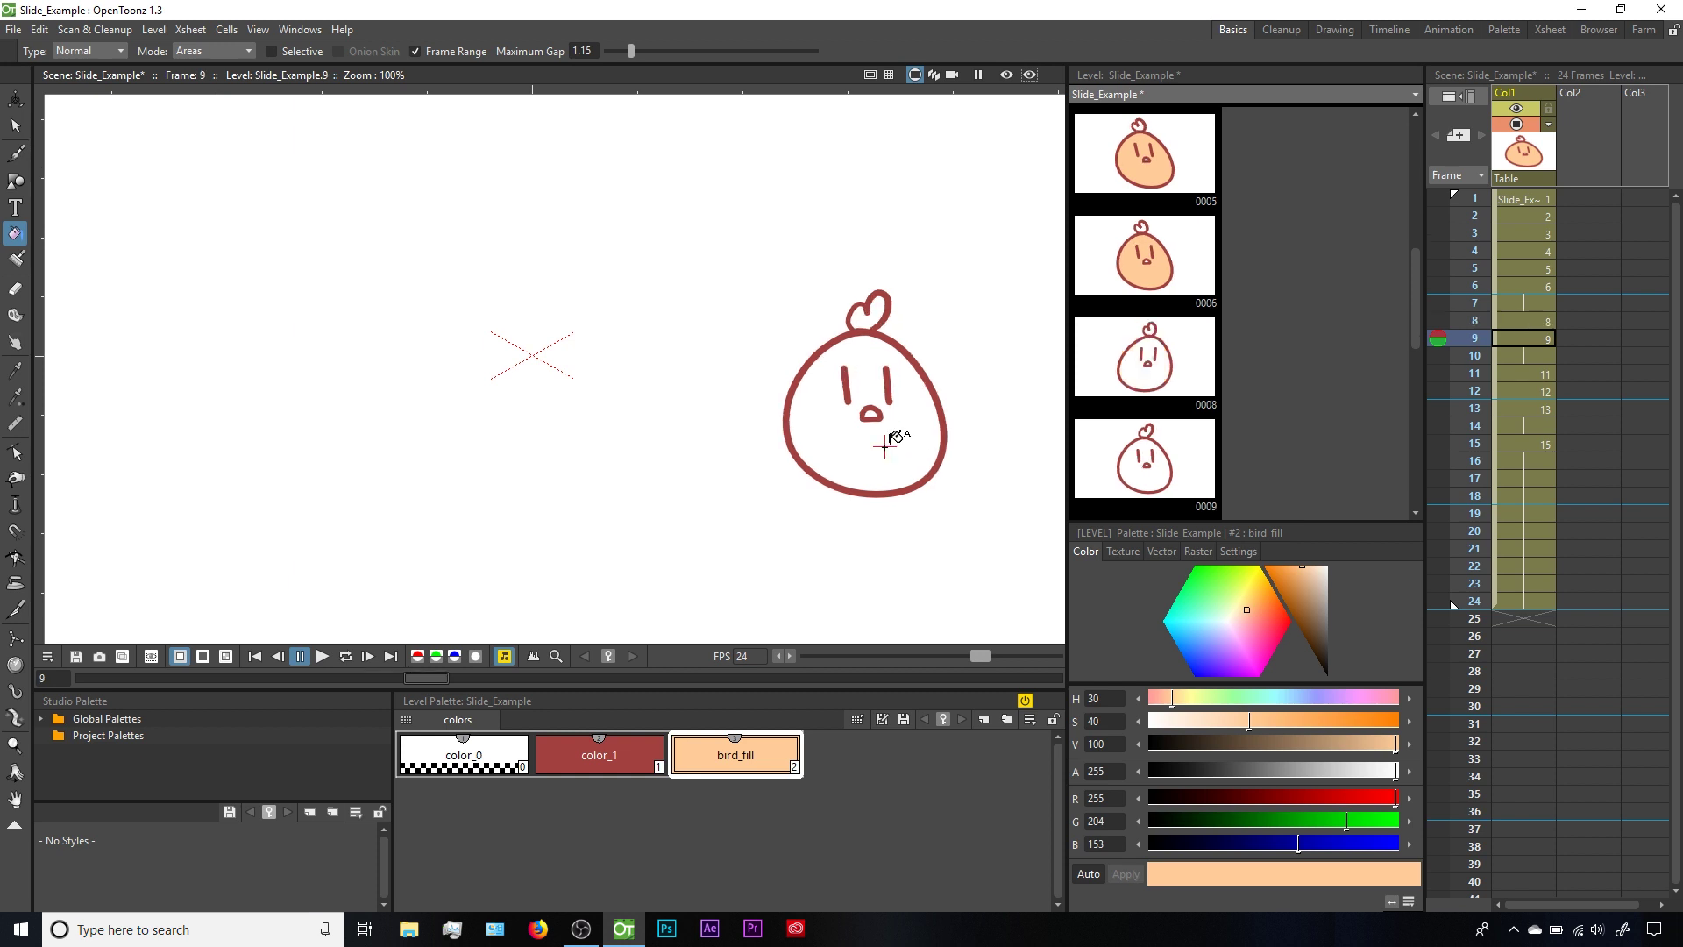
pyautogui.press('.')
pyautogui.press('.')
pyautogui.press('.')
pyautogui.press('.')
pyautogui.press('.')
pyautogui.press('.')
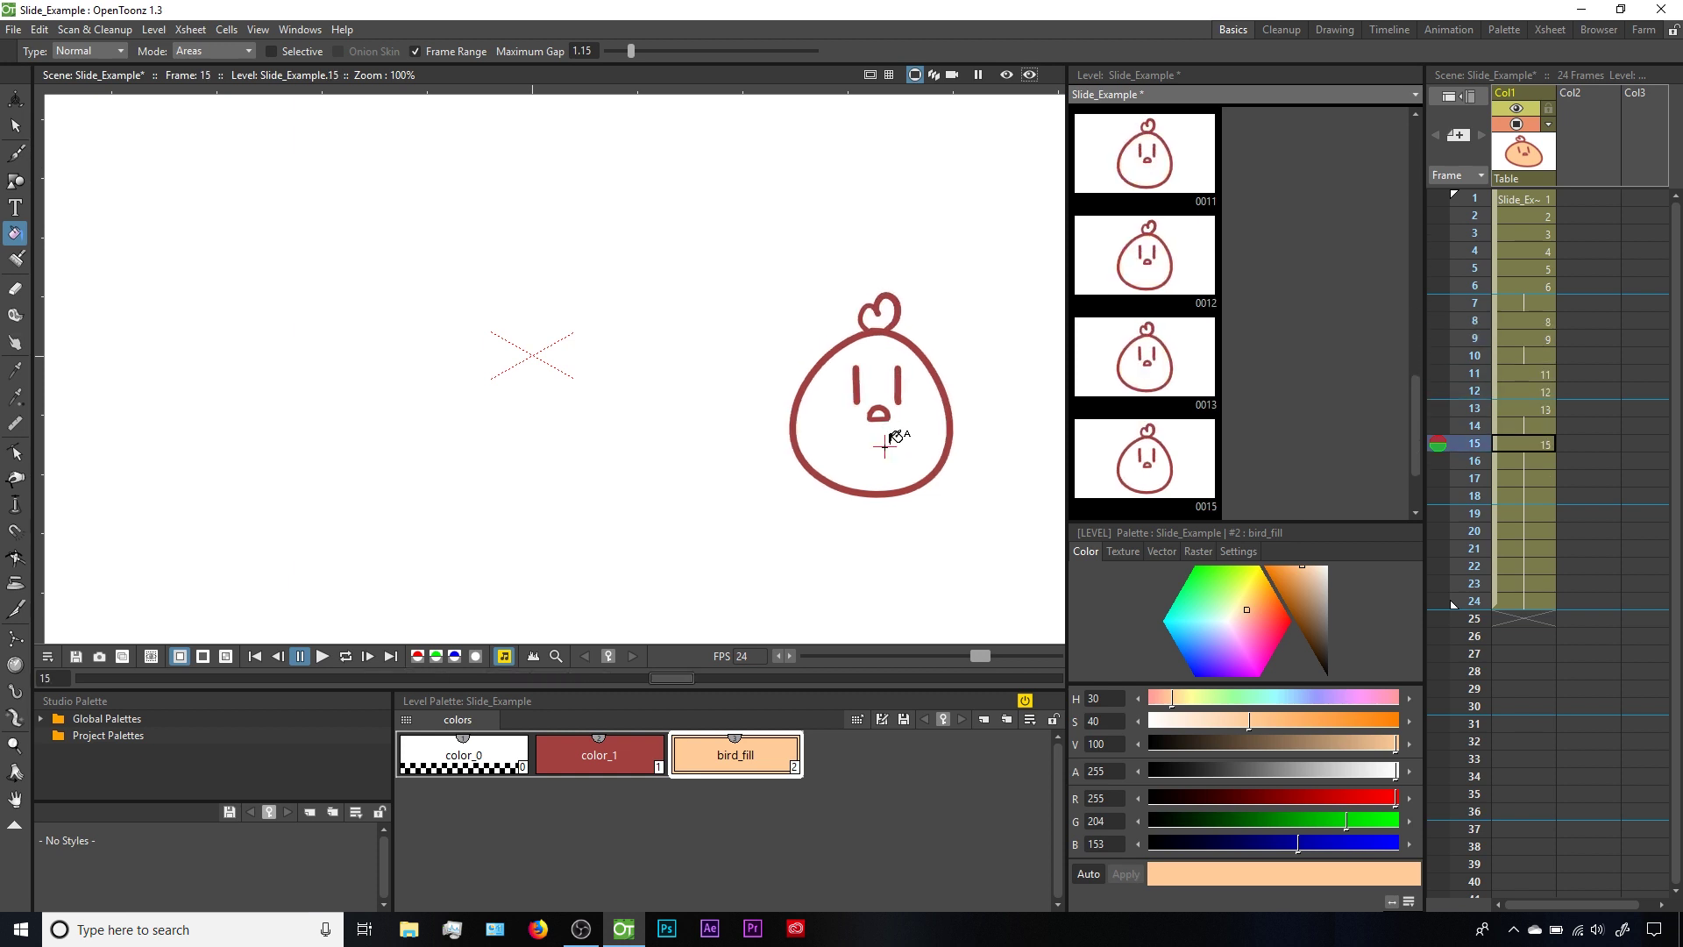
pyautogui.click(885, 446)
pyautogui.press('l')
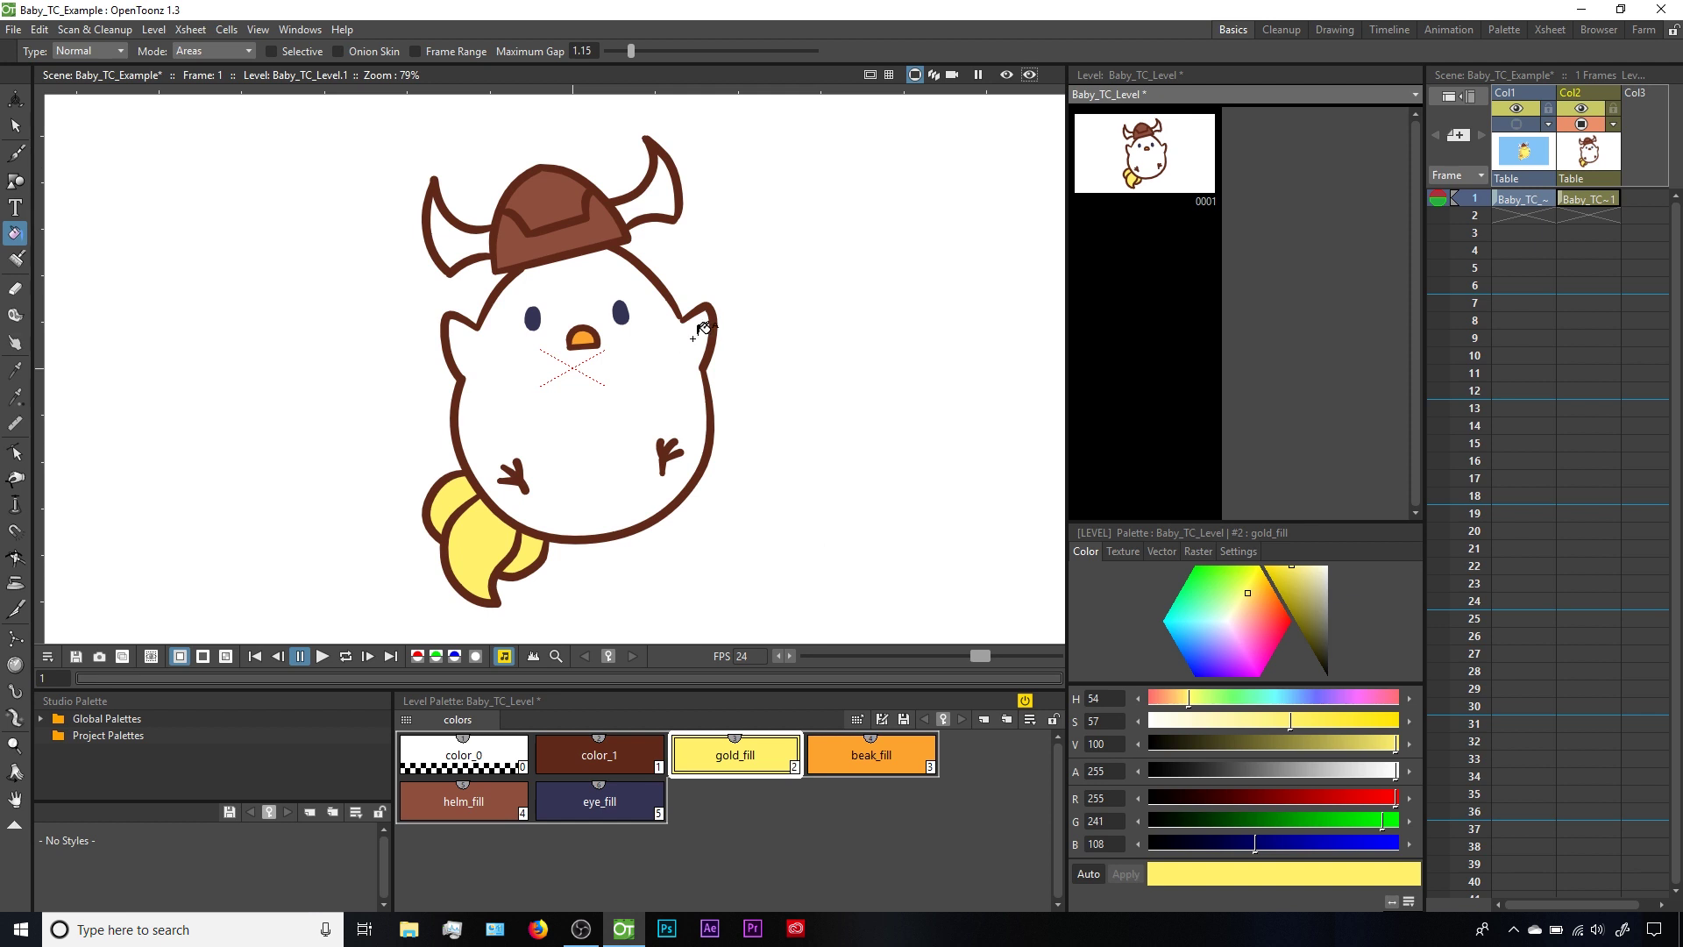
# - Set Maximum Gap to 1.15 and fill the chick's body and tail with yellow gold_fill
pyautogui.scroll(10, 697, 329)
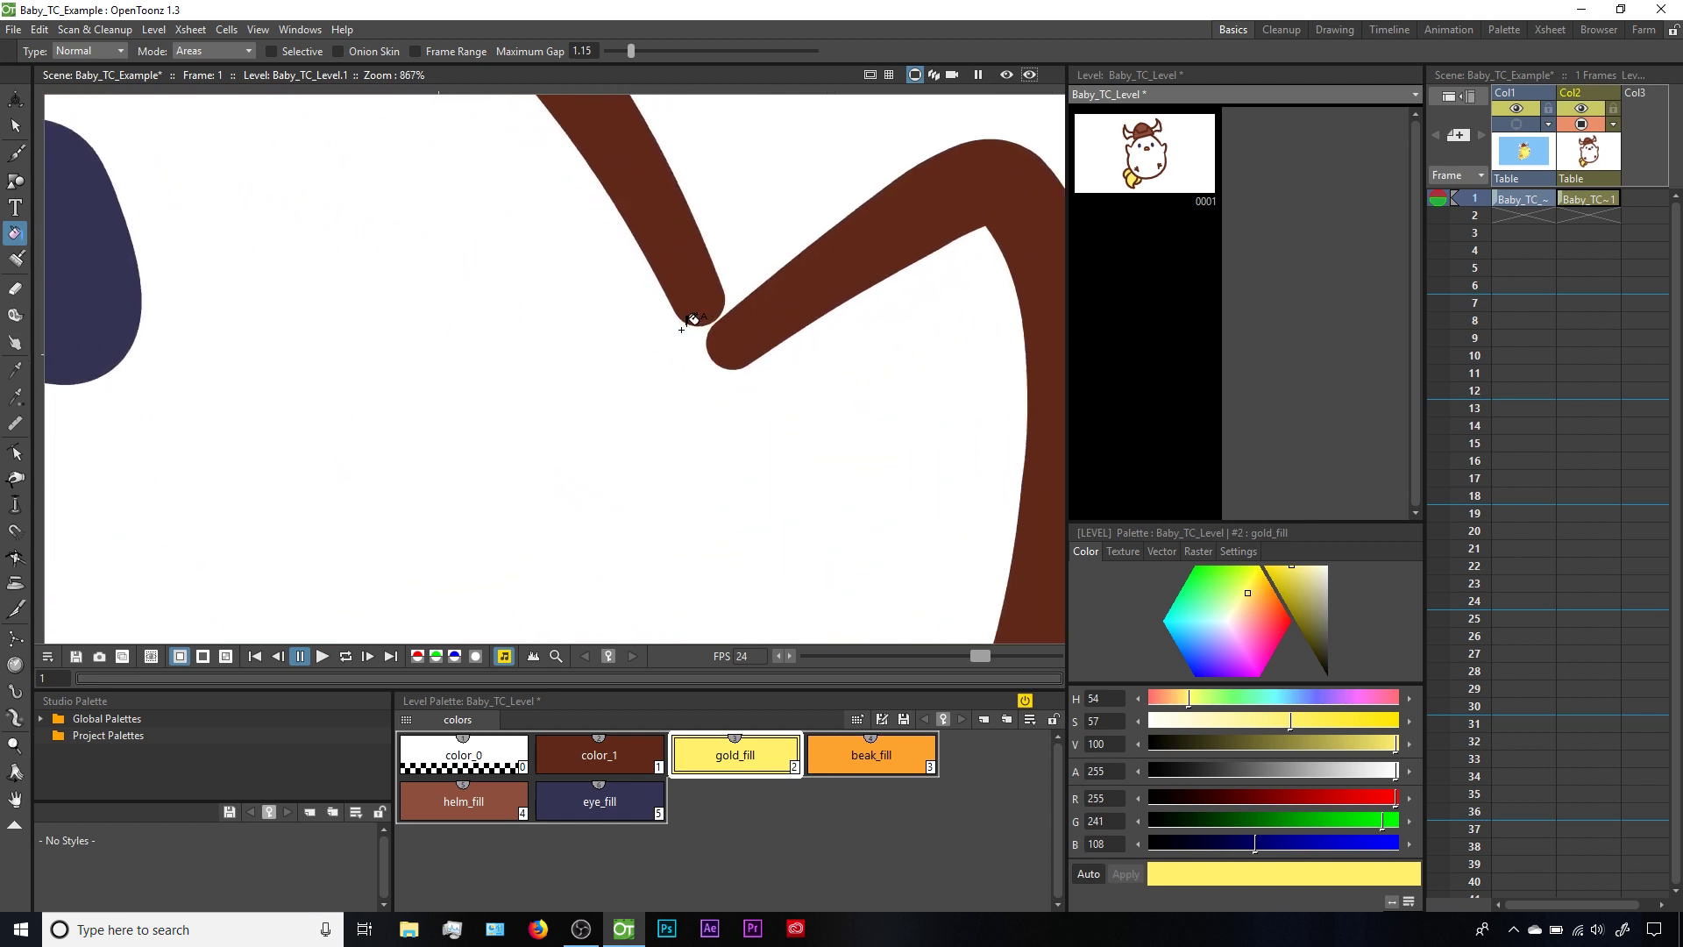
pyautogui.scroll(5, 682, 329)
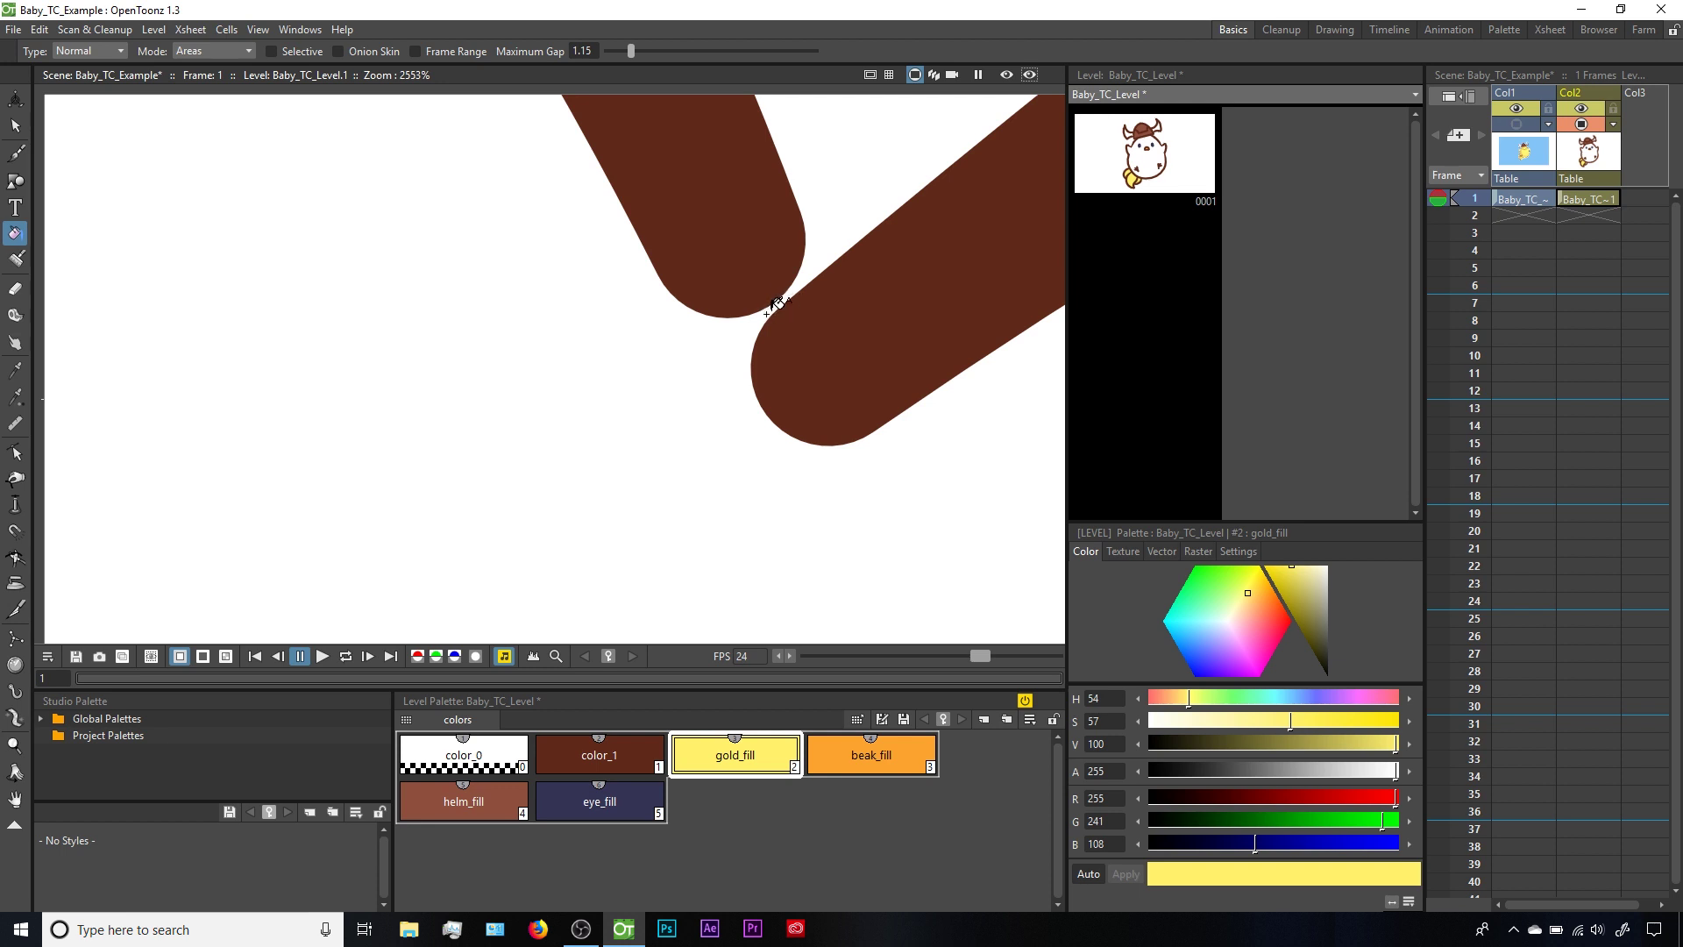
pyautogui.scroll(-12, 728, 364)
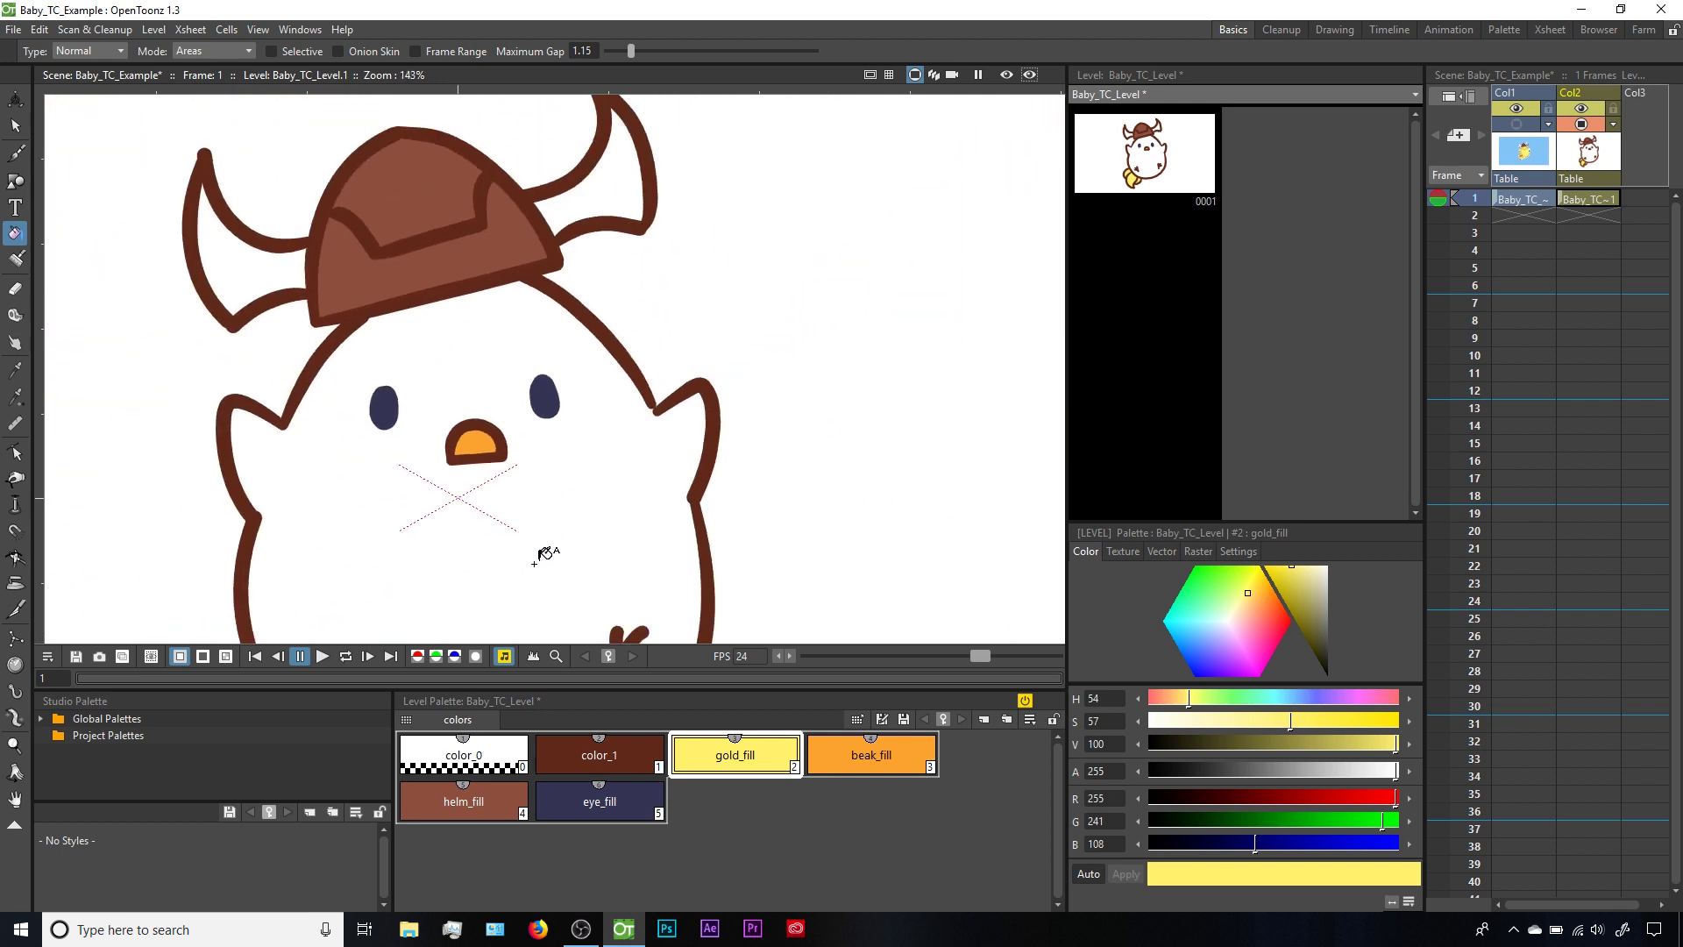
pyautogui.scroll(-4, 545, 554)
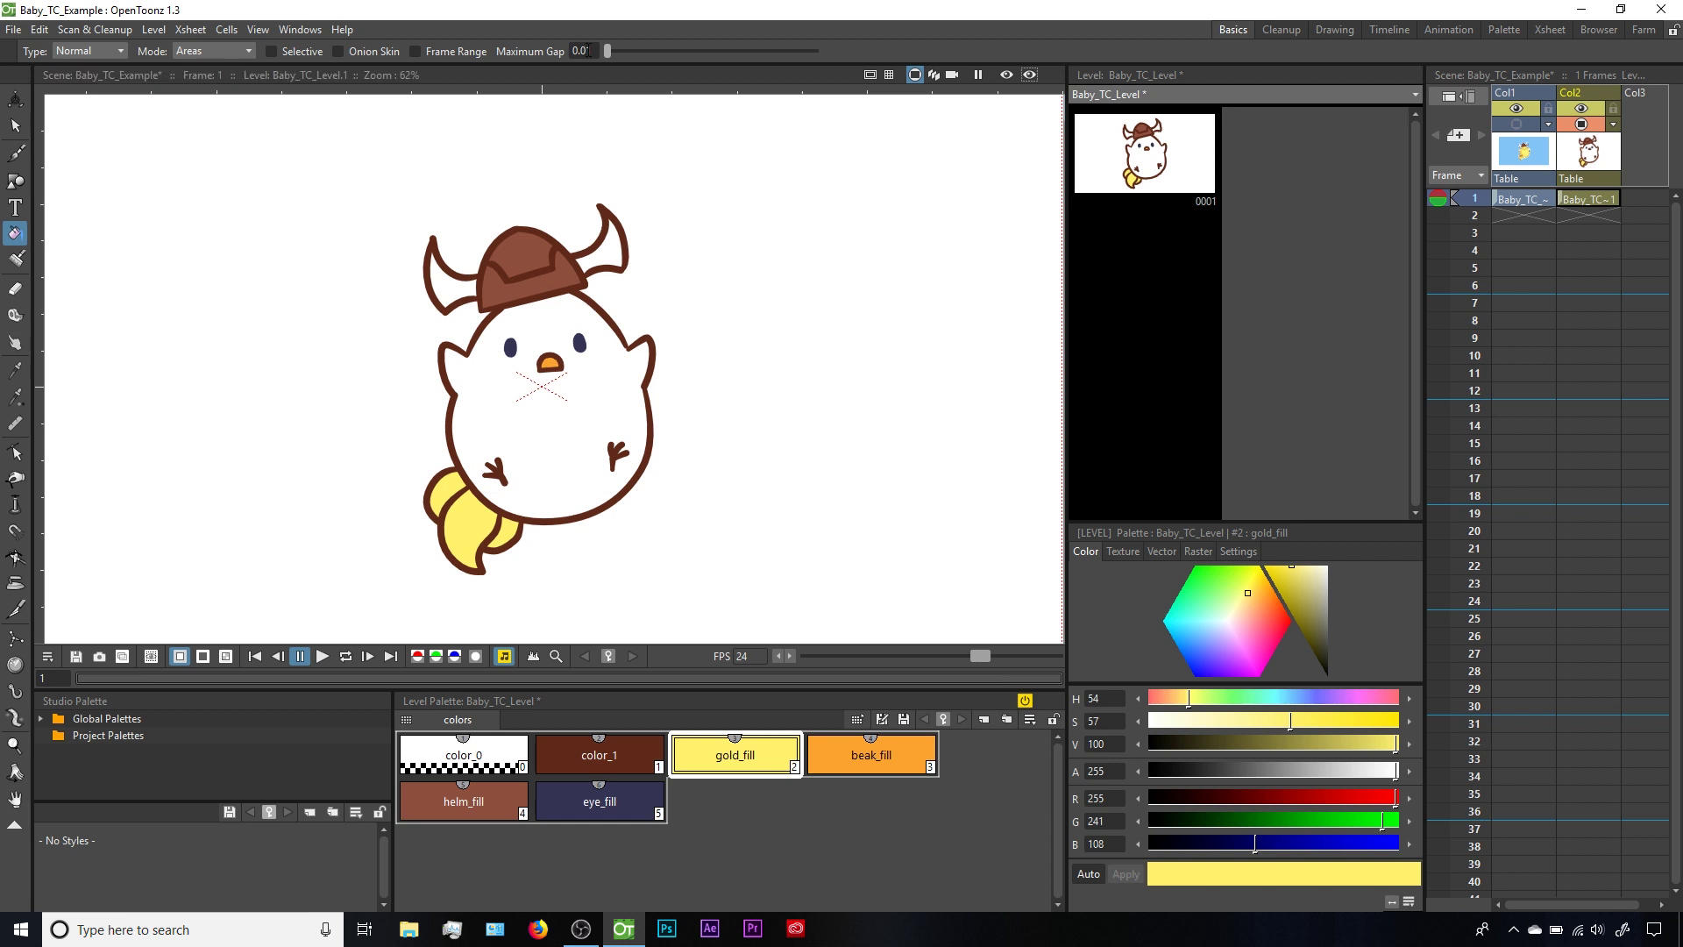
pyautogui.click(591, 50)
pyautogui.write('1.15')
pyautogui.press('Return')
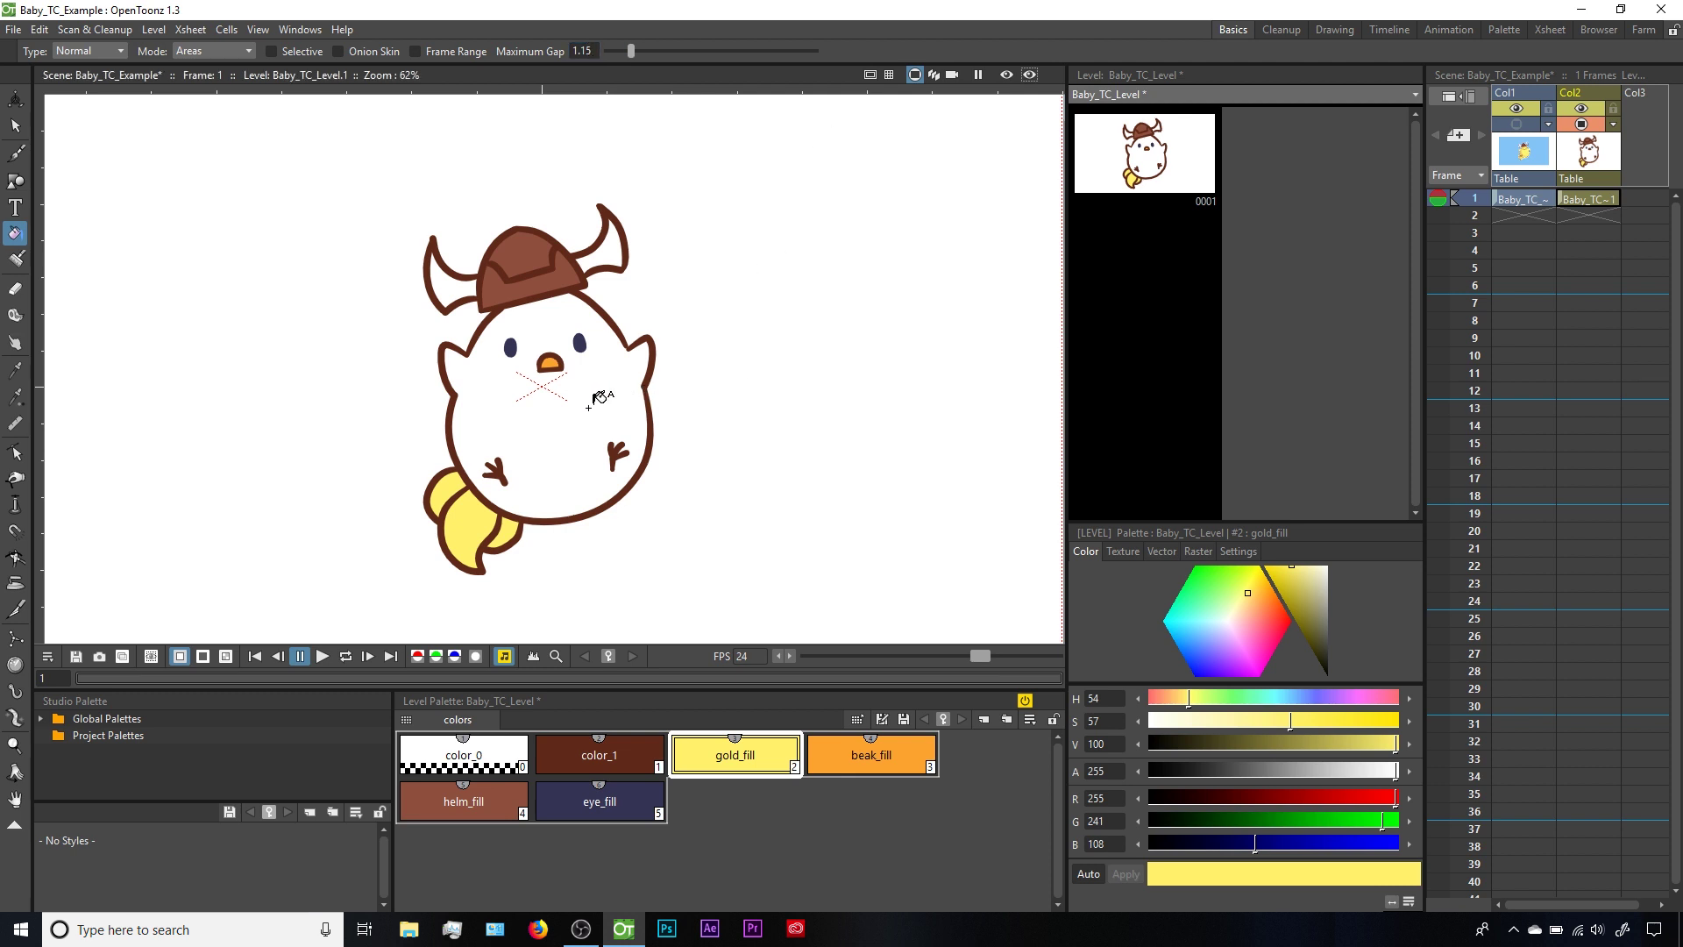
pyautogui.click(587, 408)
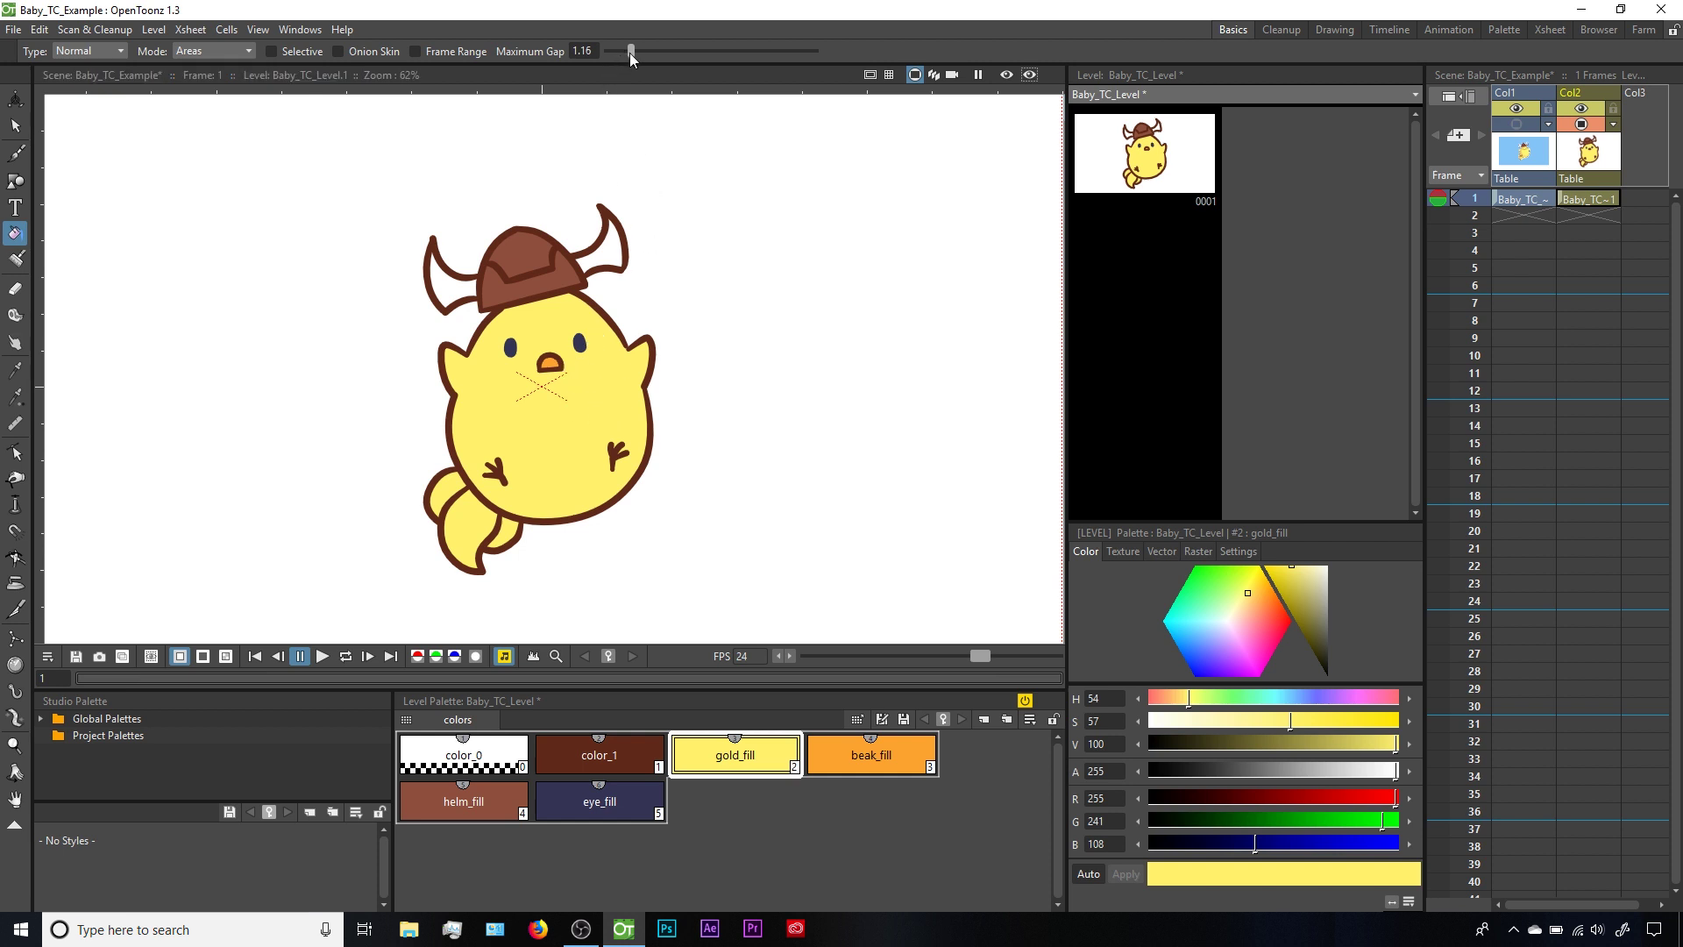
# - Lower Maximum Gap to 0.22 and extend the outline stroke's end to close the gap by the wing
pyautogui.moveTo(617, 53); pyautogui.dragTo(611, 55)
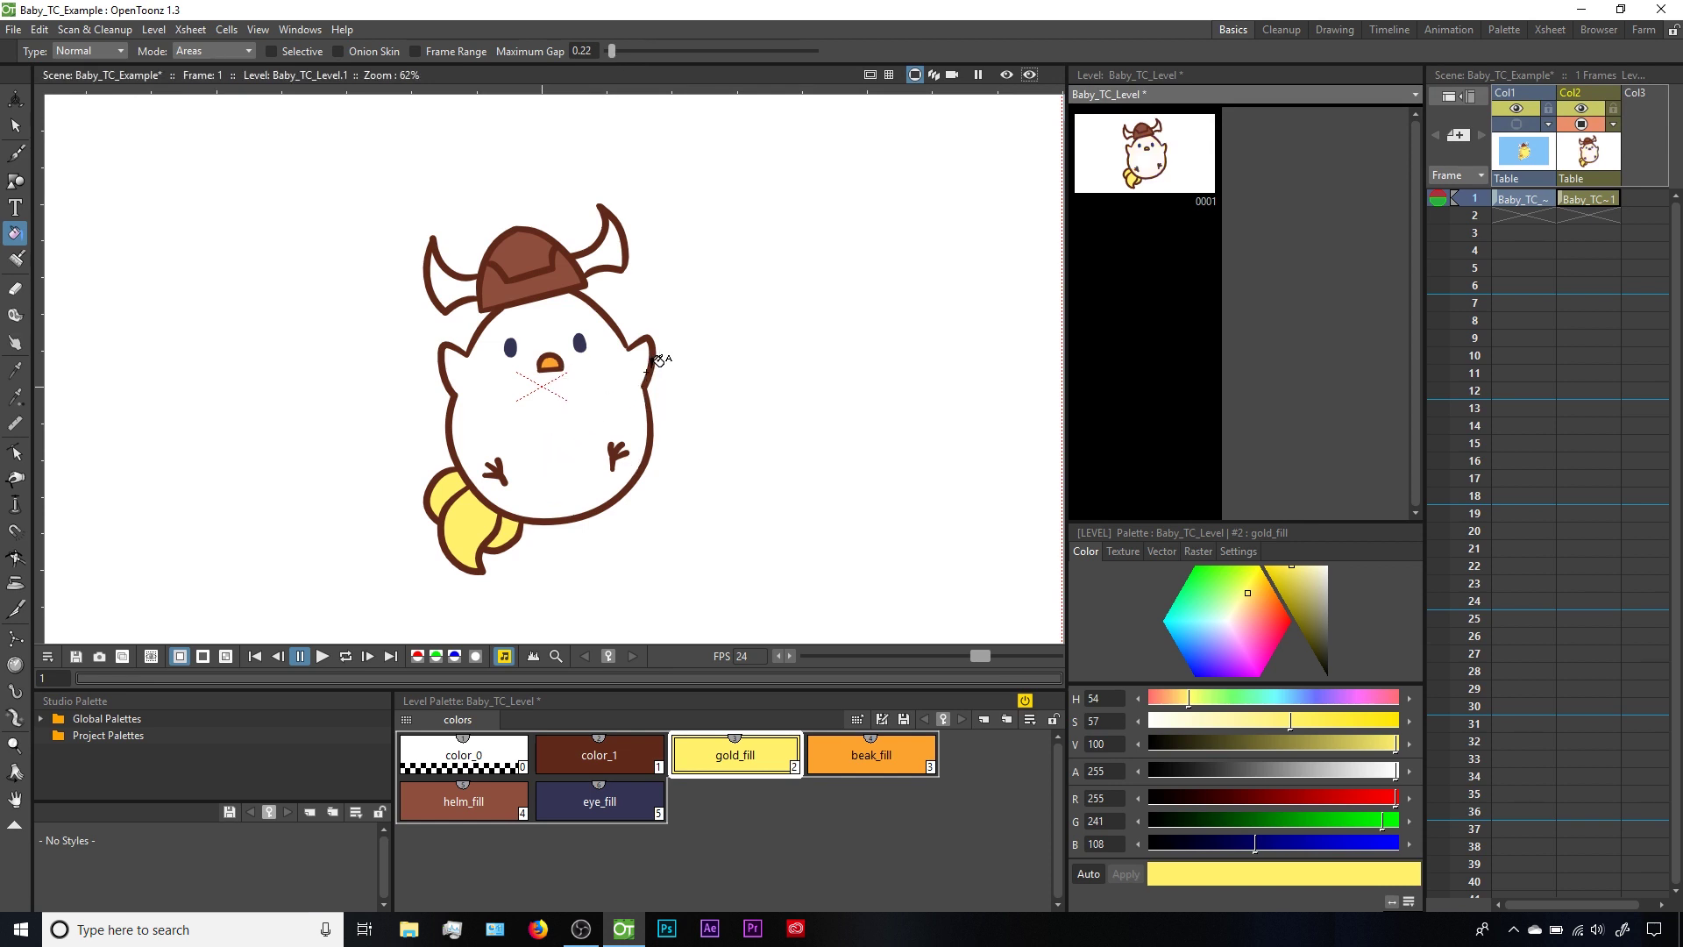
pyautogui.scroll(10, 658, 359)
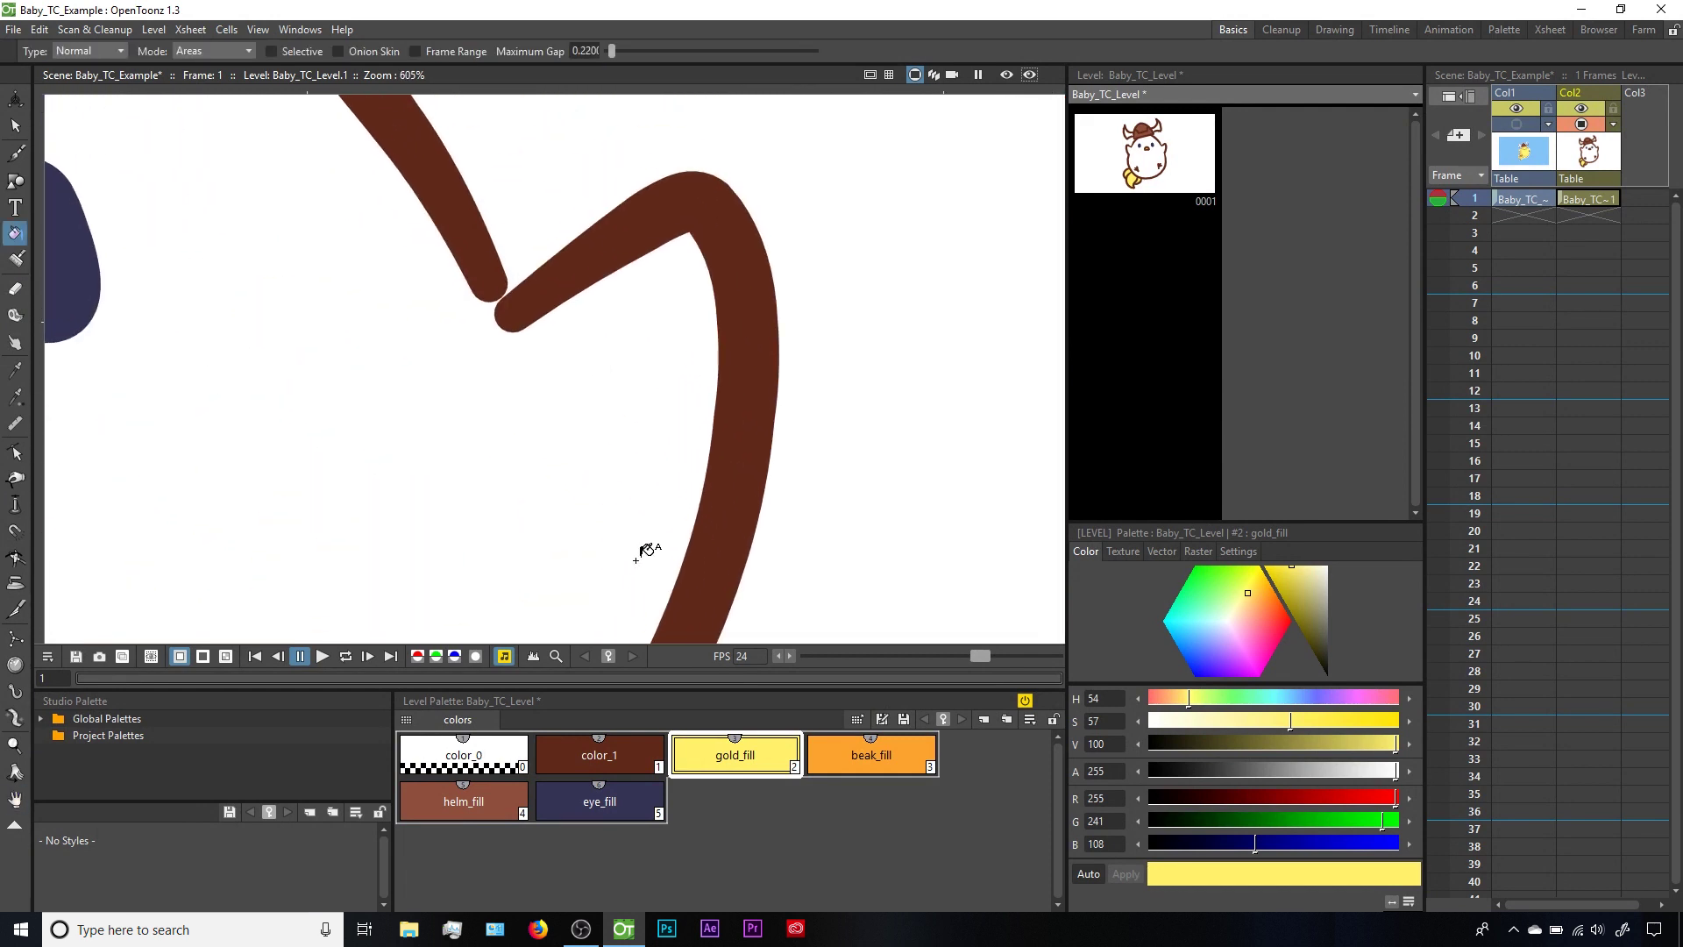
pyautogui.press('c')
pyautogui.moveTo(491, 285); pyautogui.dragTo(513, 312)
# - Refill the chick's body with yellow gold_fill
pyautogui.scroll(-5, 518, 428)
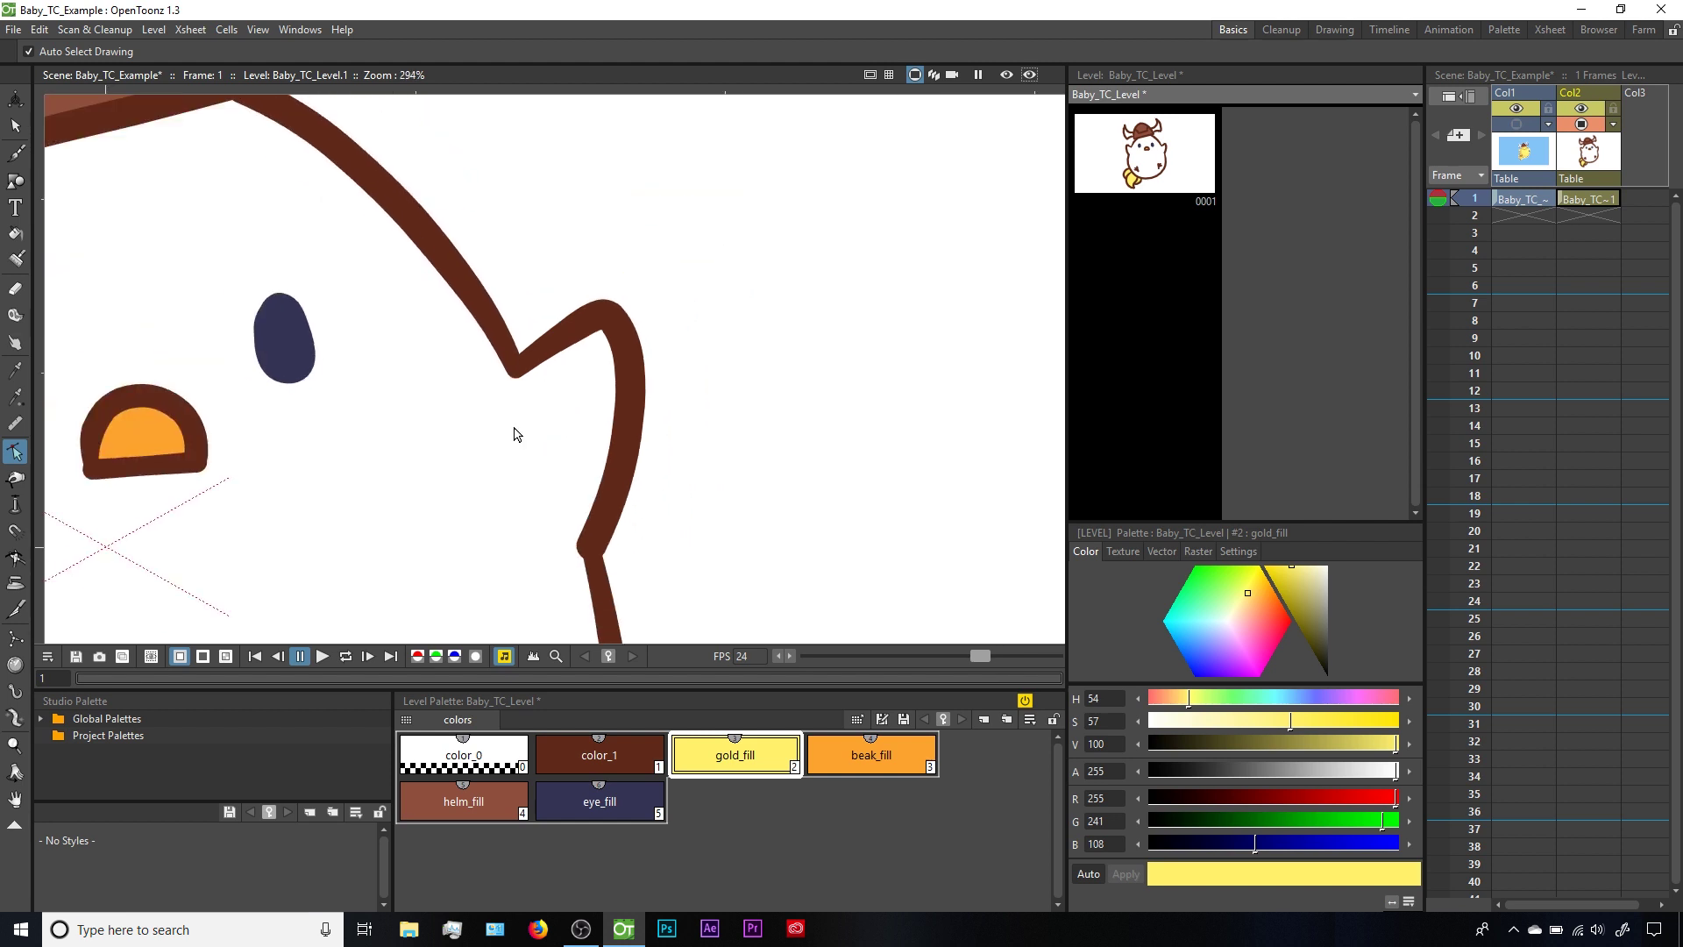
pyautogui.press('f')
pyautogui.click(441, 514)
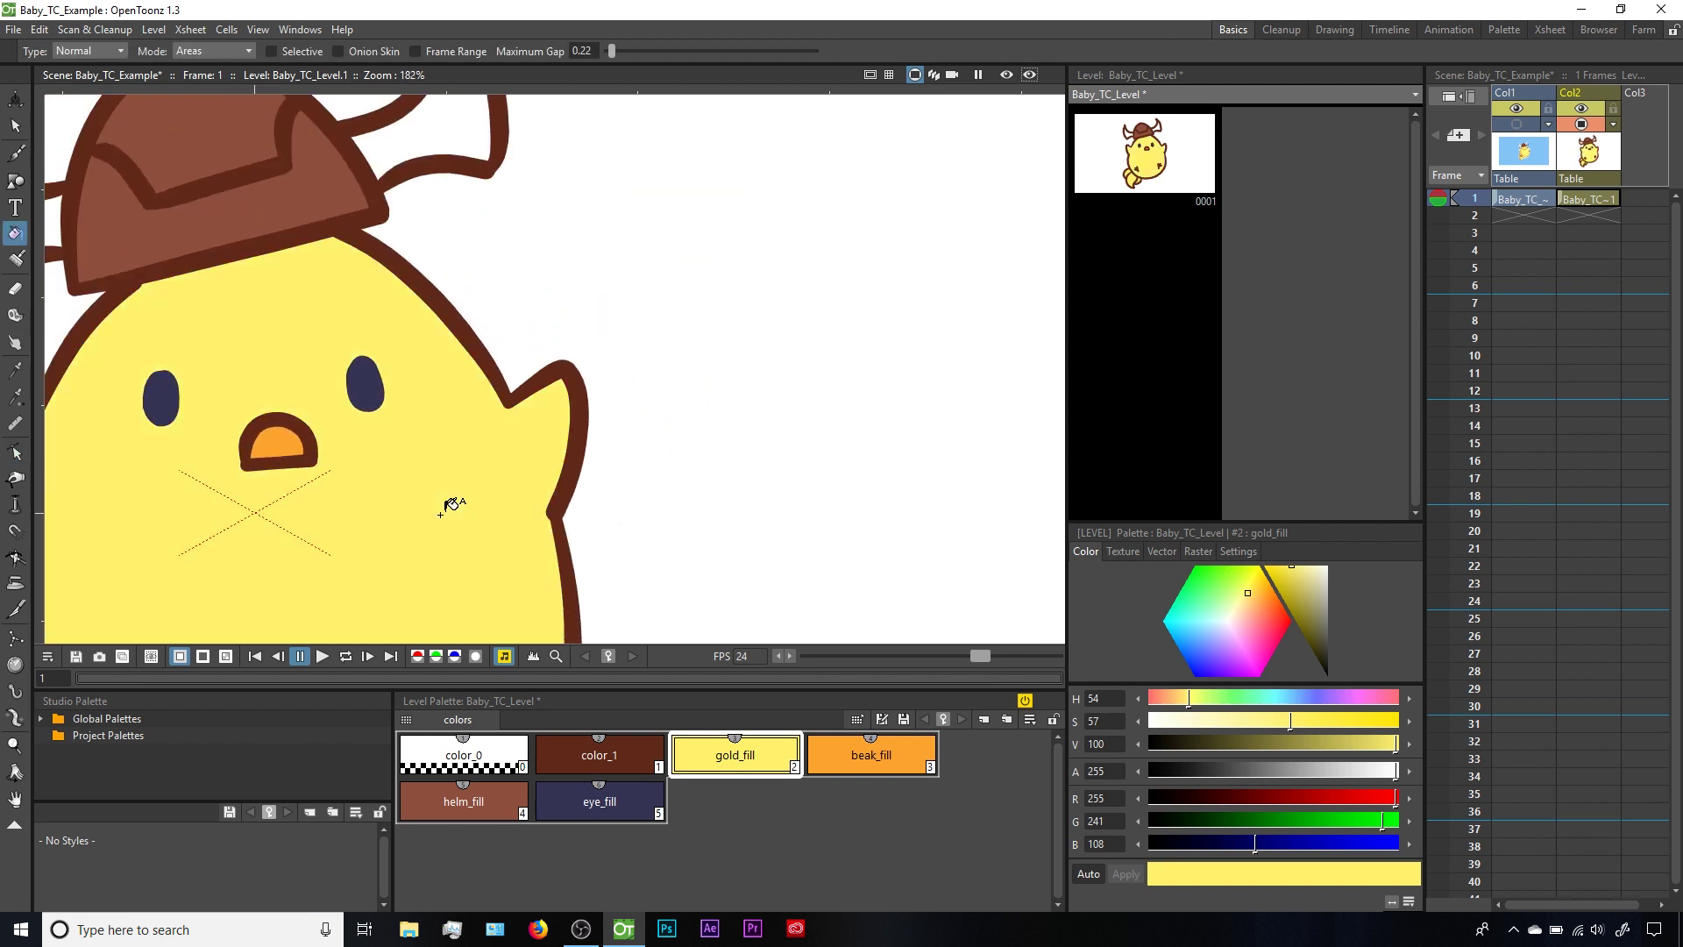